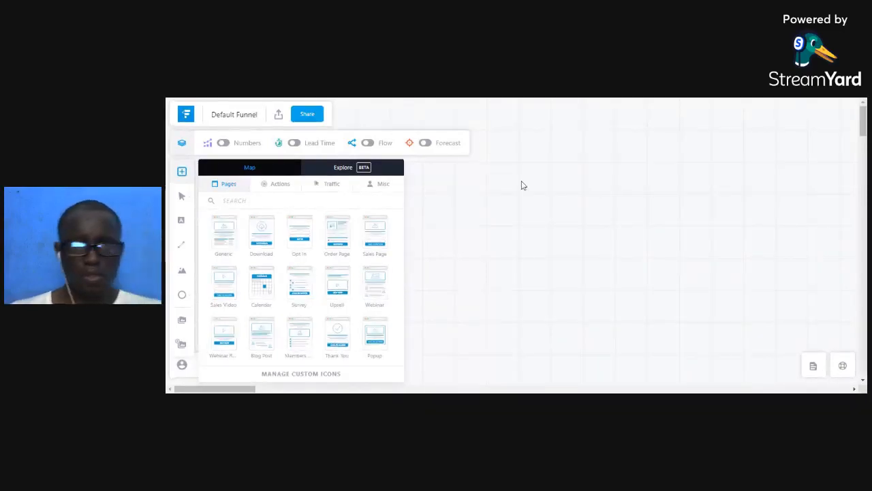
left_click(517, 218)
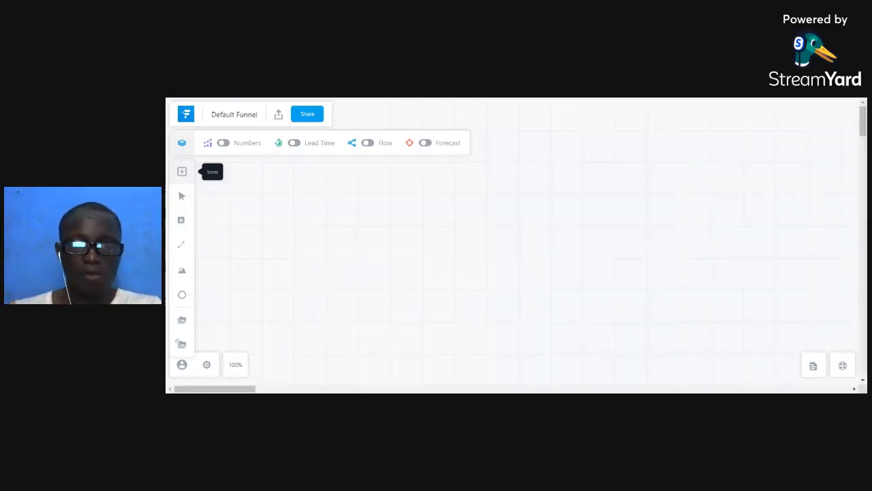
left_click(182, 171)
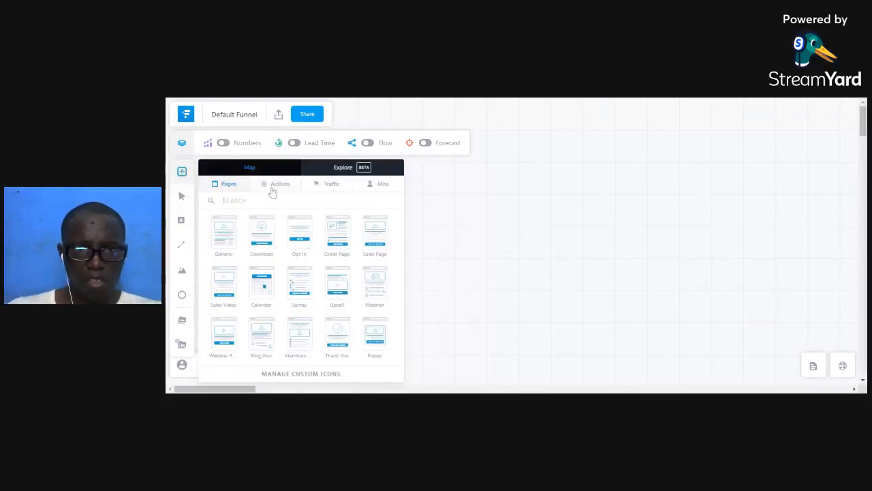
Drag Facebook, Twitter and Youtube Ads traffic sources from the Traffic icons onto the canvas.
left_click(332, 187)
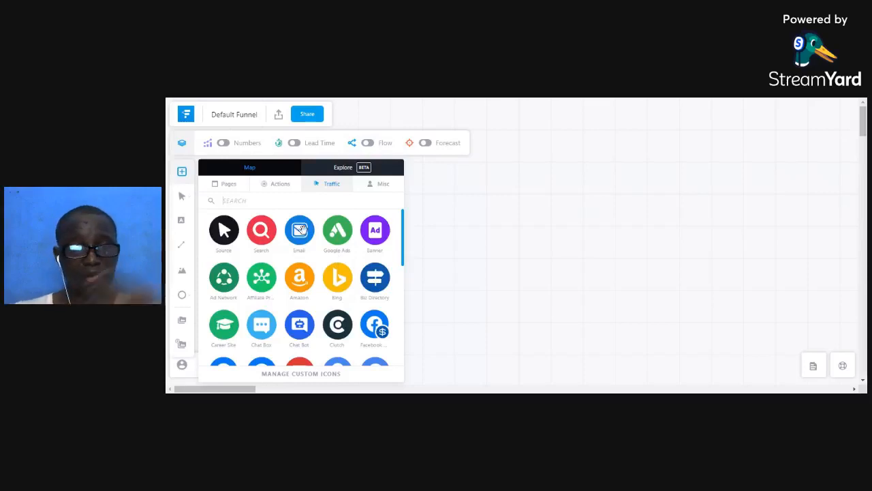
scroll(301, 235, "down", 1)
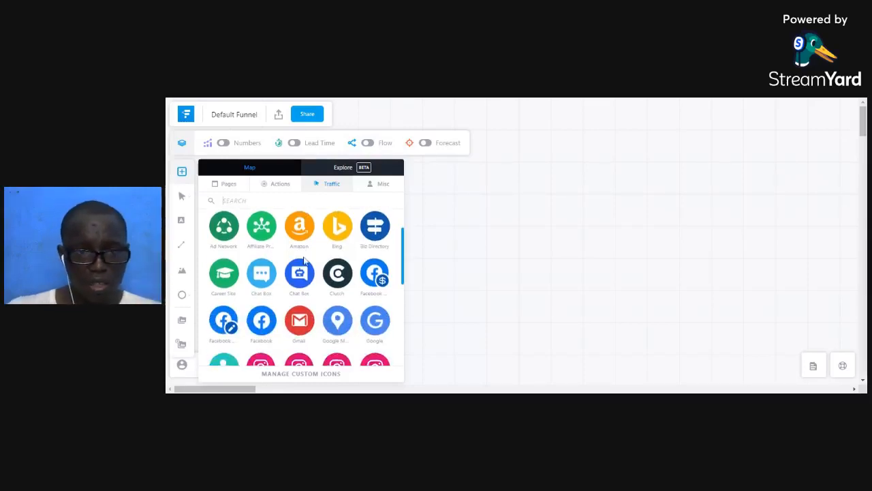
scroll(304, 259, "down", 2)
scroll(305, 259, "up", 1)
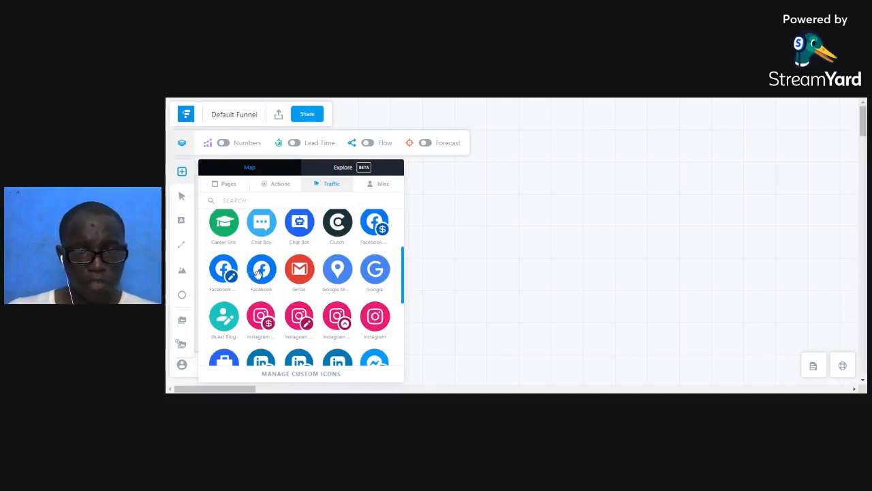
scroll(261, 272, "down", 2)
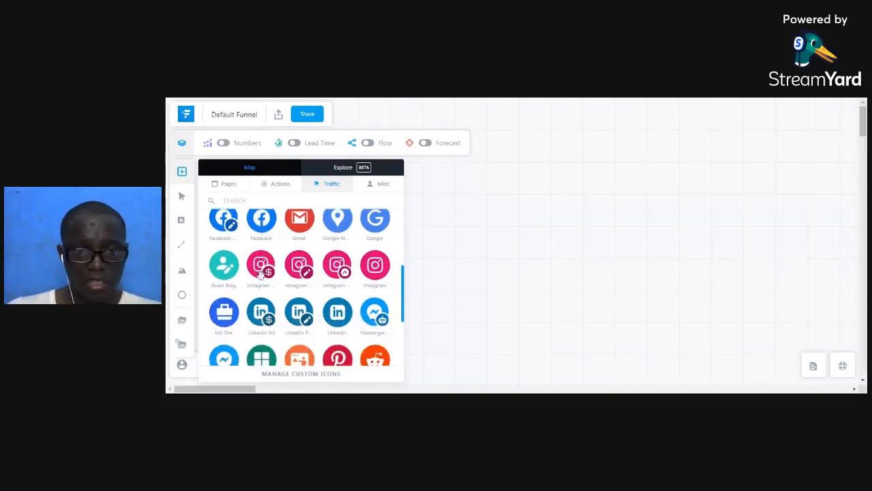
scroll(261, 271, "up", 1)
scroll(279, 278, "down", 1)
scroll(288, 279, "down", 2)
scroll(286, 276, "up", 2)
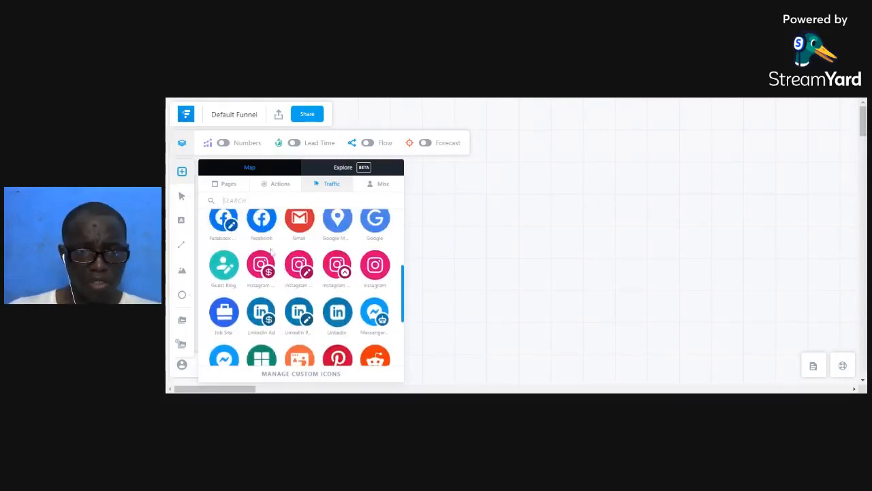
left_click_drag(261, 224, 469, 207)
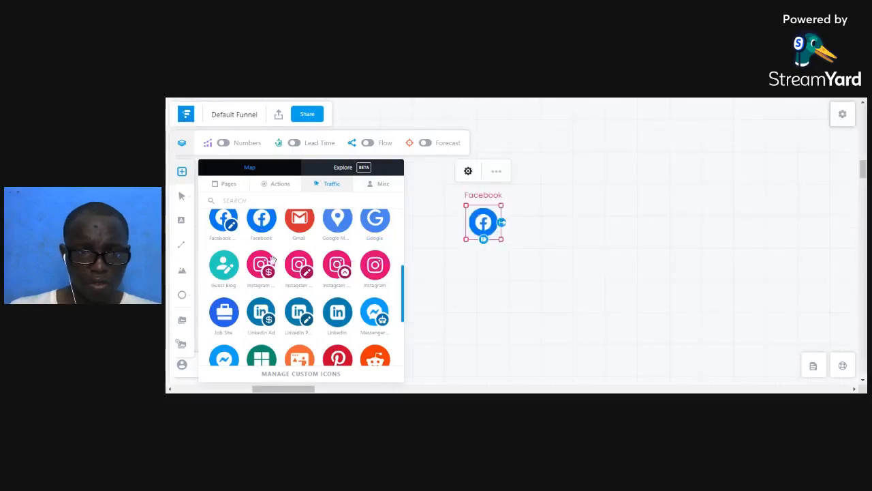
scroll(270, 257, "down", 1)
scroll(270, 259, "down", 3)
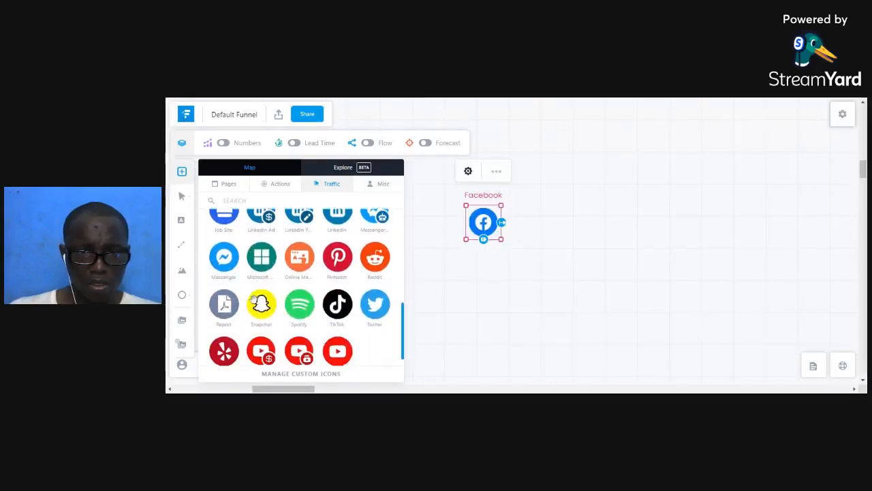
left_click_drag(365, 305, 502, 294)
scroll(331, 317, "down", 1)
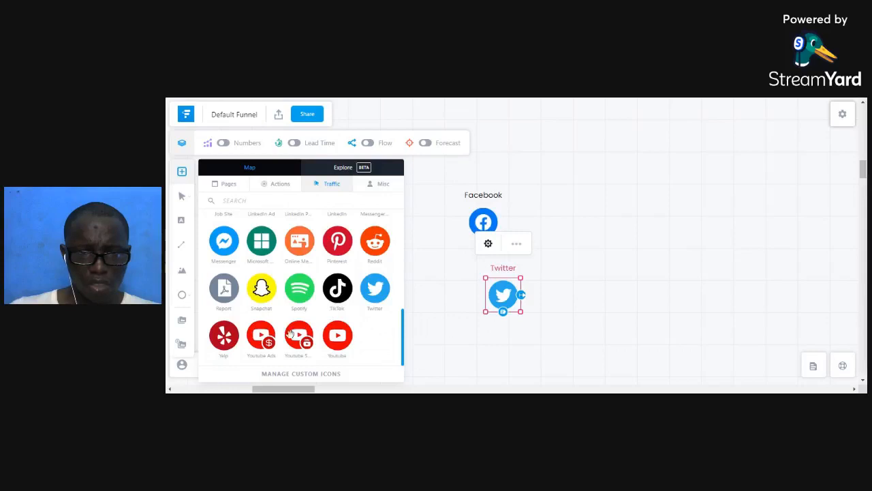
left_click_drag(261, 335, 465, 325)
Stack the Facebook, Twitter and Youtube Ads nodes in a column at the left edge.
scroll(347, 282, "up", 3)
scroll(347, 282, "up", 3)
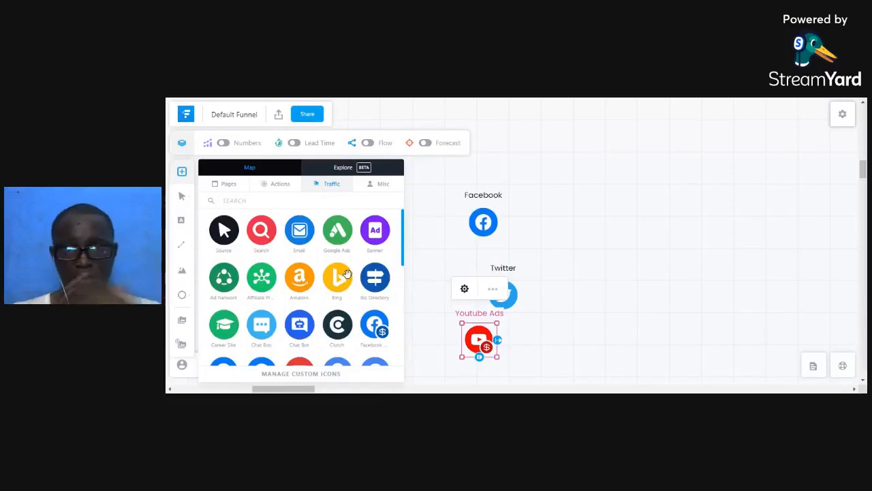
scroll(341, 272, "down", 1)
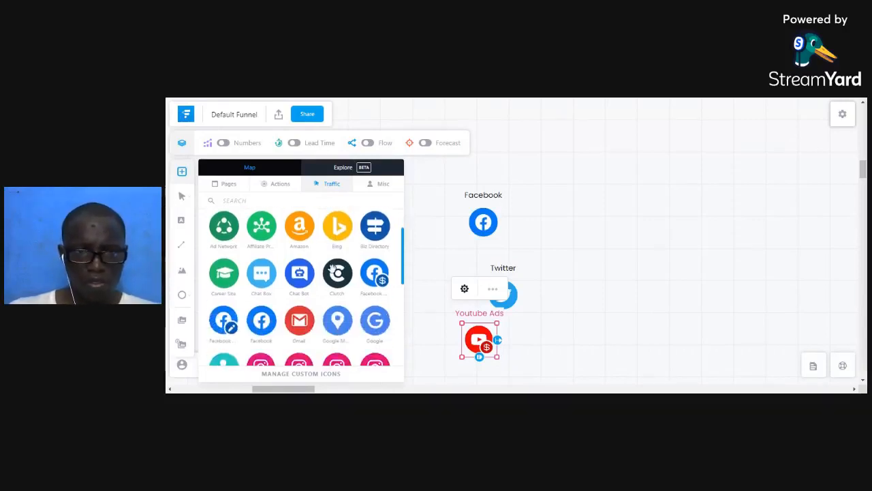
left_click(530, 254)
left_click_drag(477, 226, 260, 204)
left_click_drag(506, 292, 267, 257)
left_click(425, 341)
left_click_drag(476, 338, 265, 311)
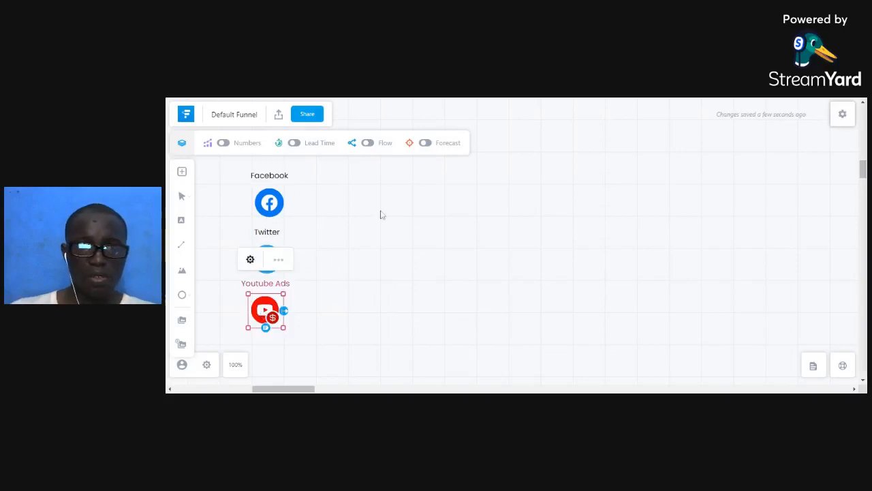
Place an Opt In page on the canvas beside the traffic sources.
left_click(182, 171)
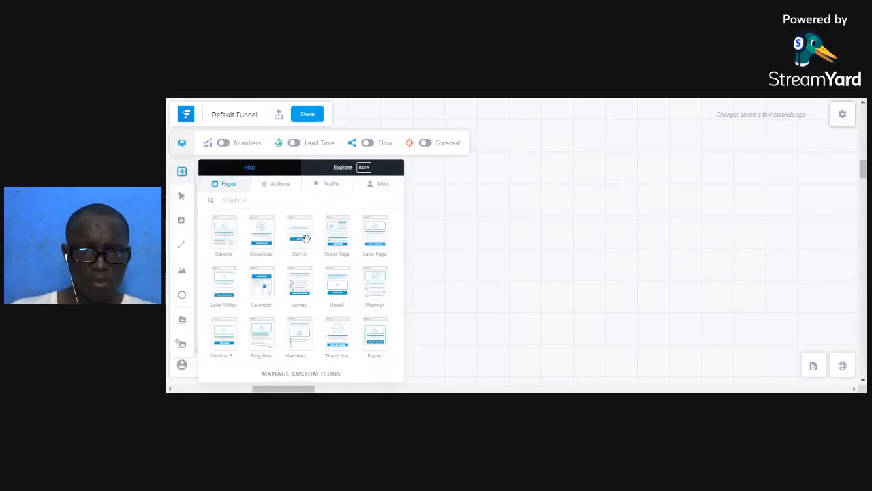
left_click_drag(304, 236, 357, 220)
left_click(552, 266)
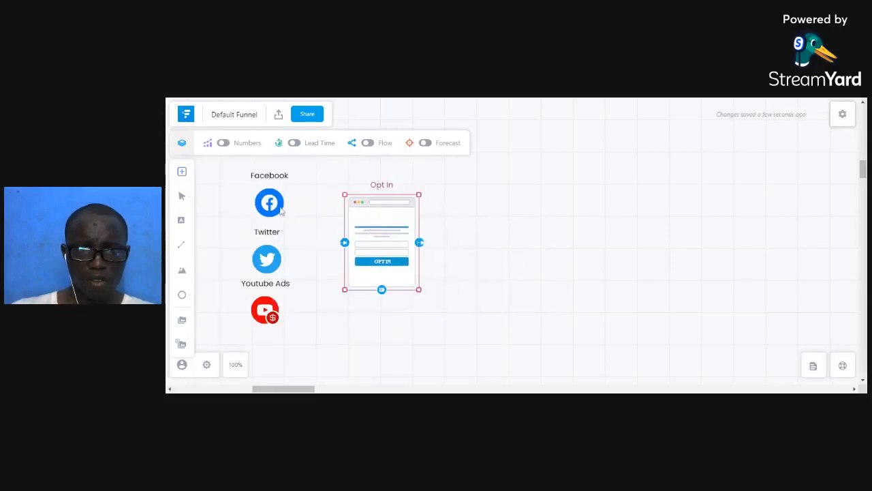
Draw arrows from Facebook, Twitter and Youtube Ads into the Opt In page.
left_click(272, 202)
left_click_drag(287, 203, 351, 227)
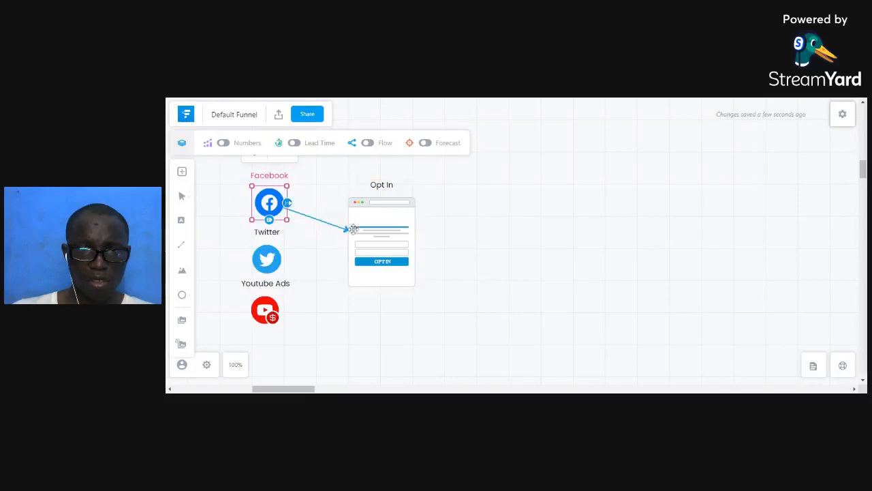
left_click(276, 258)
left_click_drag(286, 258, 346, 243)
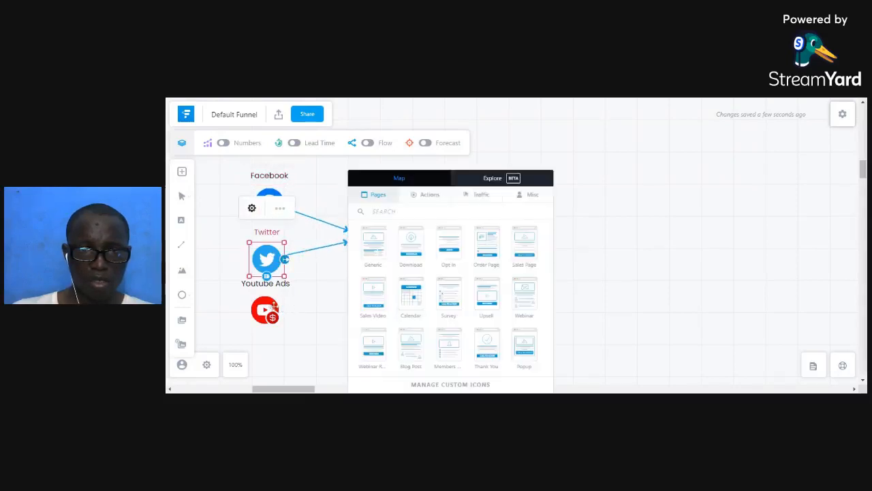
left_click(319, 295)
left_click(266, 310)
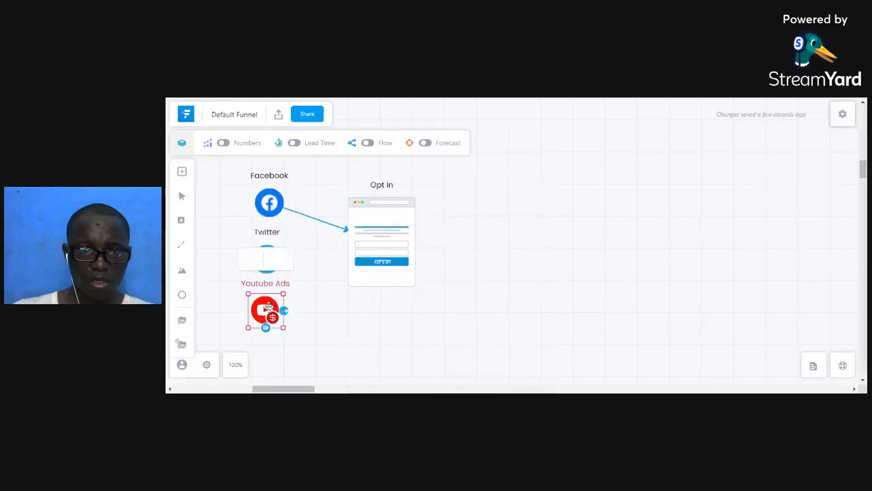
left_click_drag(284, 310, 348, 263)
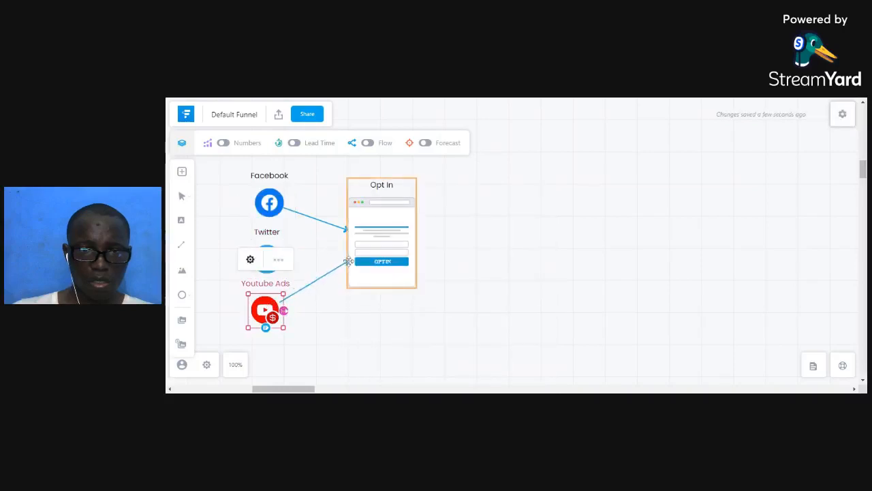
left_click(235, 237)
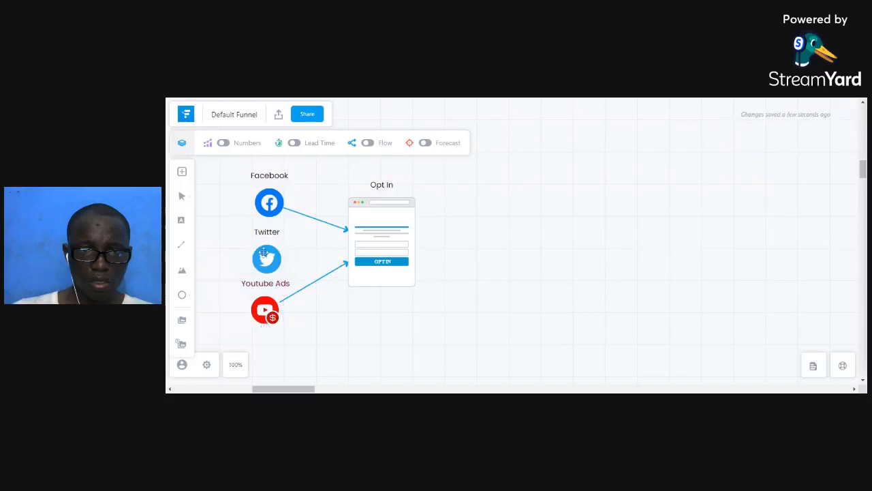
left_click(267, 258)
left_click_drag(284, 259, 347, 248)
left_click(559, 274)
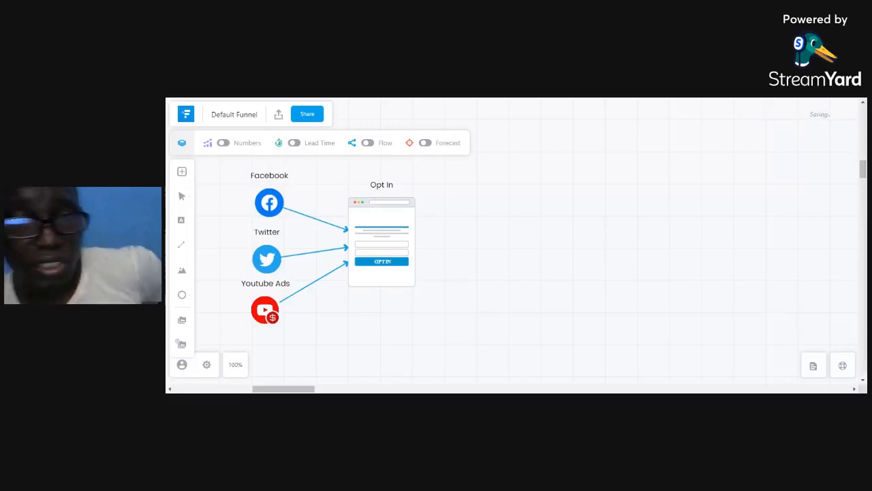
Add an Email traffic source below Youtube Ads and connect it to the Opt In page.
left_click(181, 172)
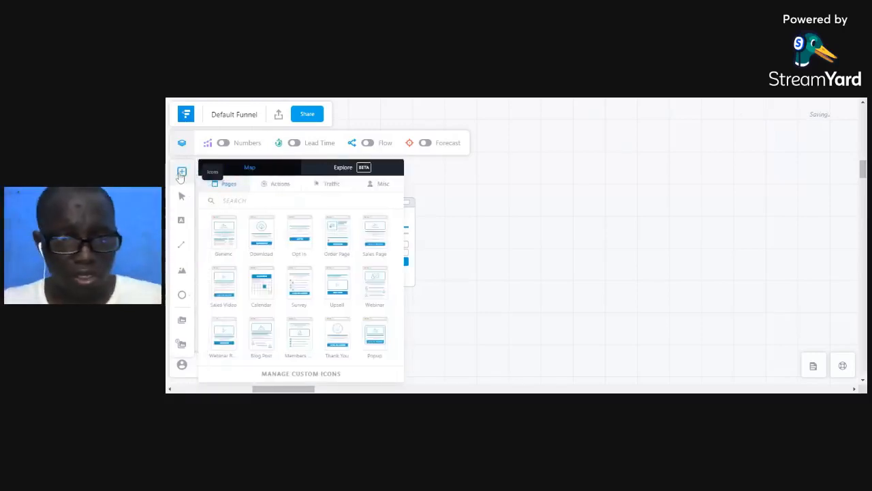
left_click(332, 185)
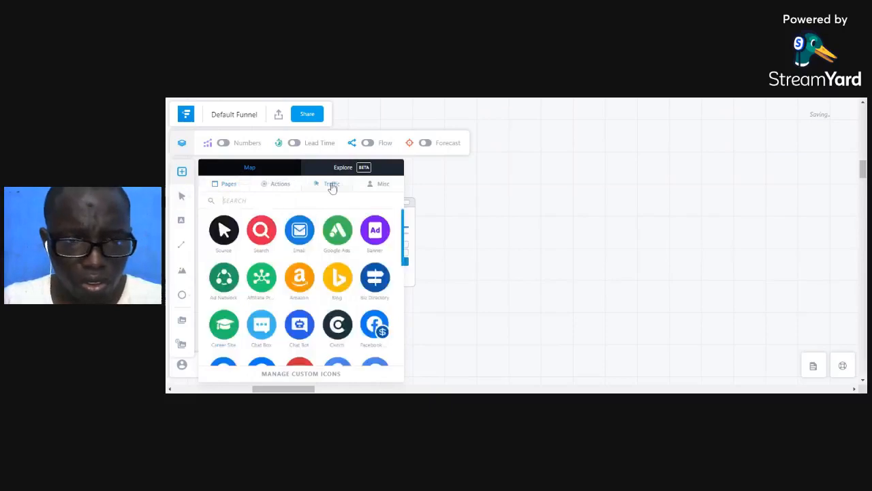
left_click_drag(303, 218, 495, 214)
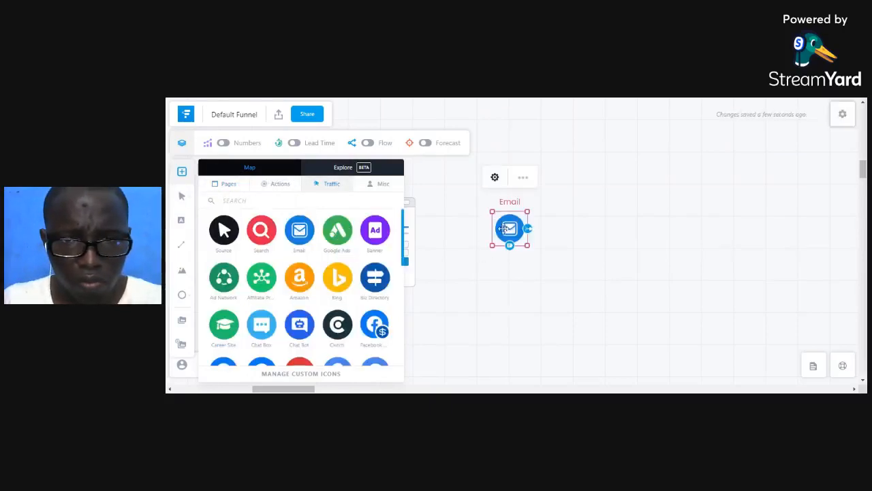
left_click(479, 218)
mouse_move(505, 228)
left_mouse_down()
mouse_move(290, 341)
mouse_move(278, 357)
mouse_move(323, 282)
mouse_move(347, 284)
left_mouse_up()
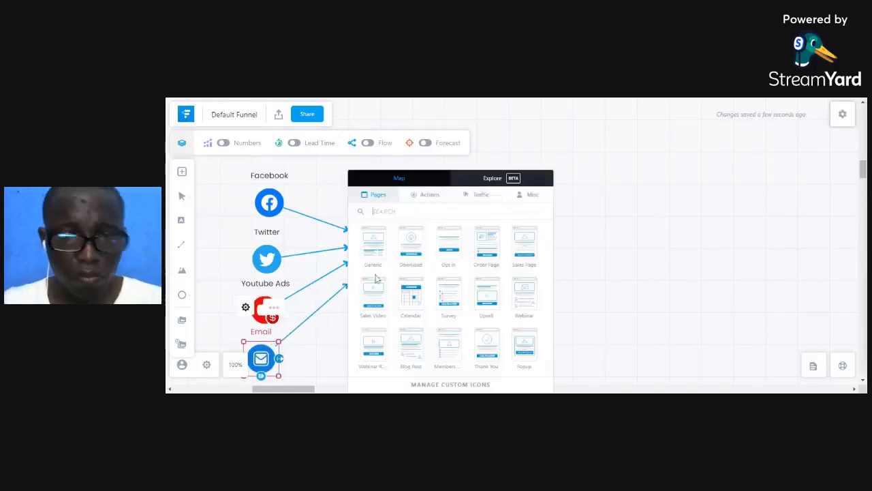
left_click(644, 247)
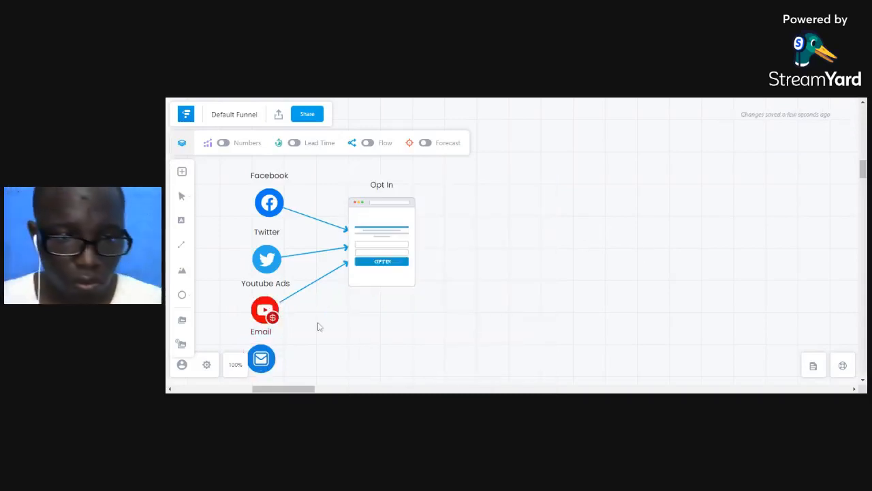
left_click(260, 355)
left_click_drag(321, 307, 350, 280)
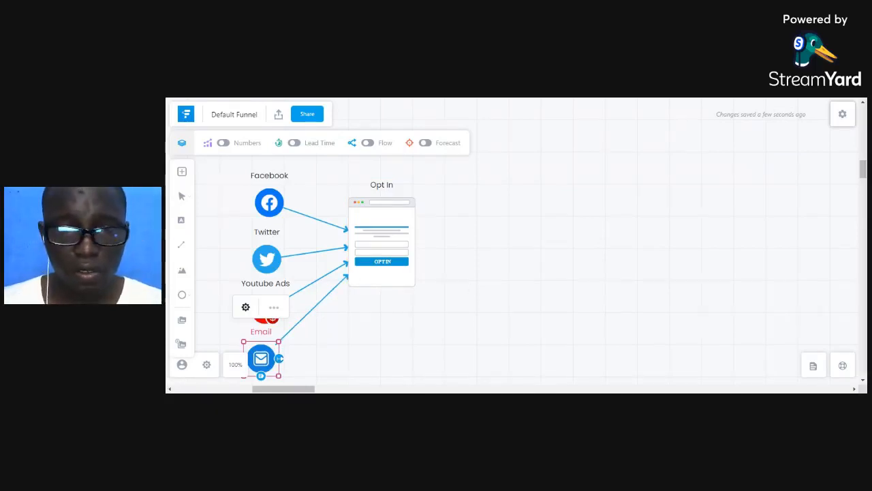
Reposition the Opt In page and enlarge it up and to the left.
left_click_drag(406, 279, 409, 302)
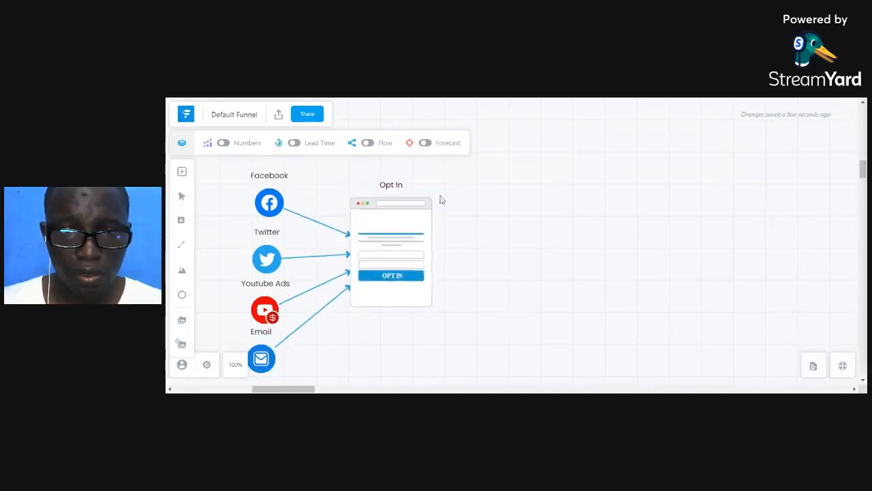
left_click(418, 227)
left_click_drag(417, 227, 406, 229)
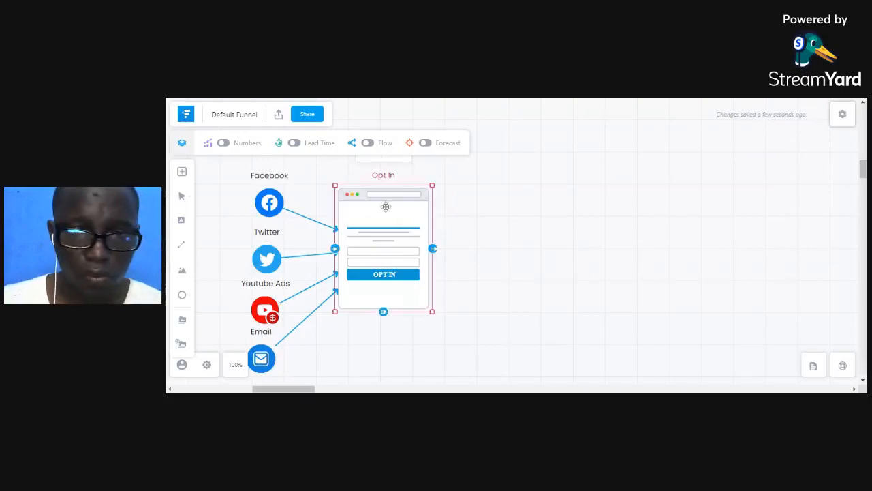
left_click_drag(336, 186, 327, 176)
left_click_drag(363, 227, 364, 230)
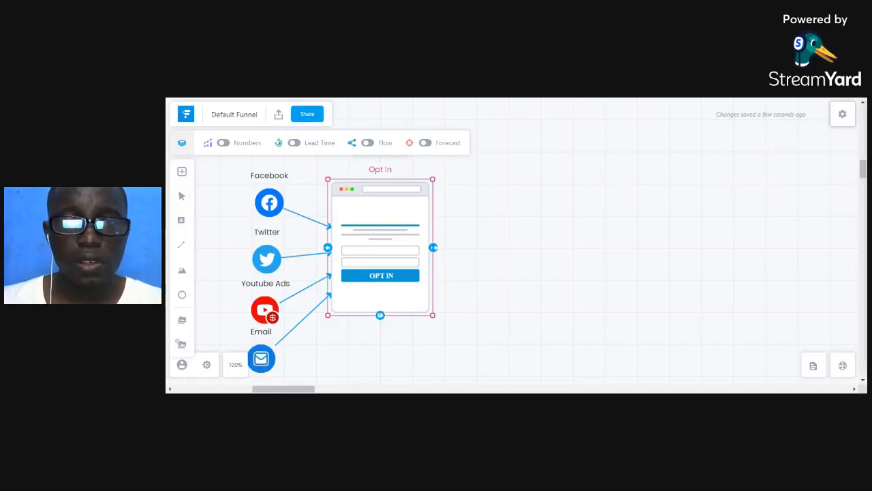
Switch to the browser tab showing the free consulting session thank-you page.
key("ctrl+Tab")
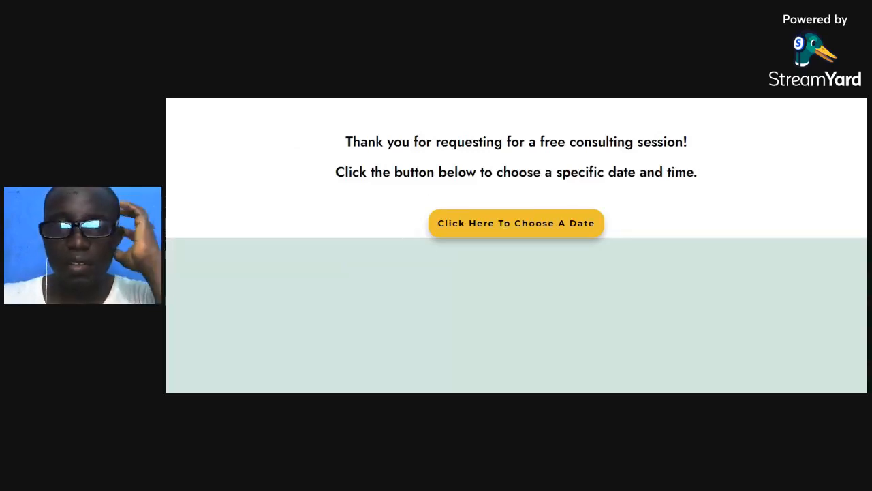
Open the Calendly Free Consulting Session date picker, look it over, then return to the funnel map.
left_click(509, 224)
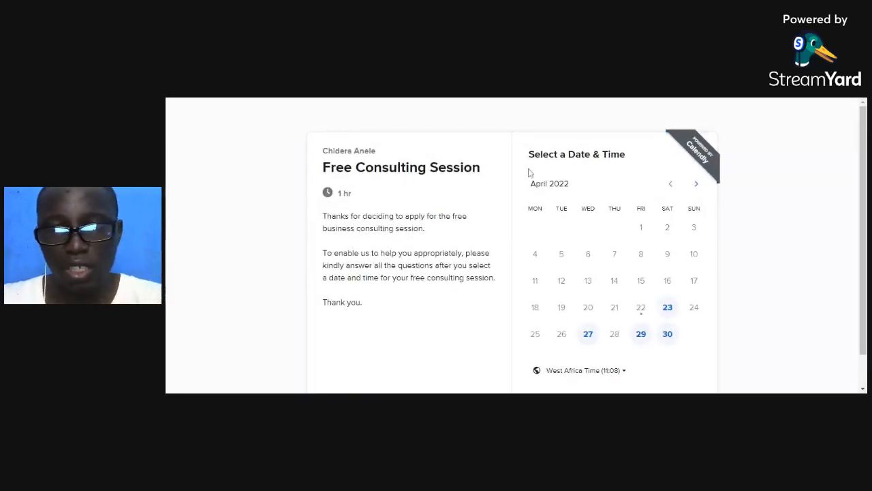
scroll(529, 173, "down", 1)
scroll(550, 217, "up", 1)
scroll(545, 194, "down", 1)
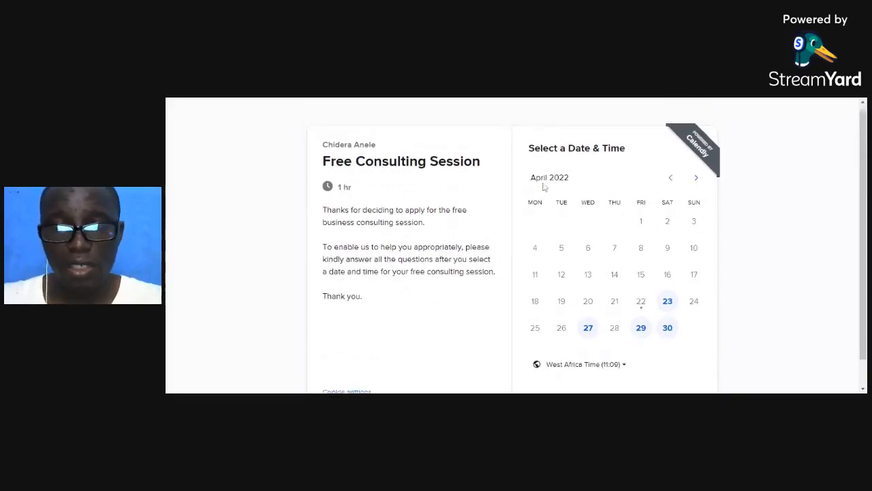
scroll(556, 212, "up", 1)
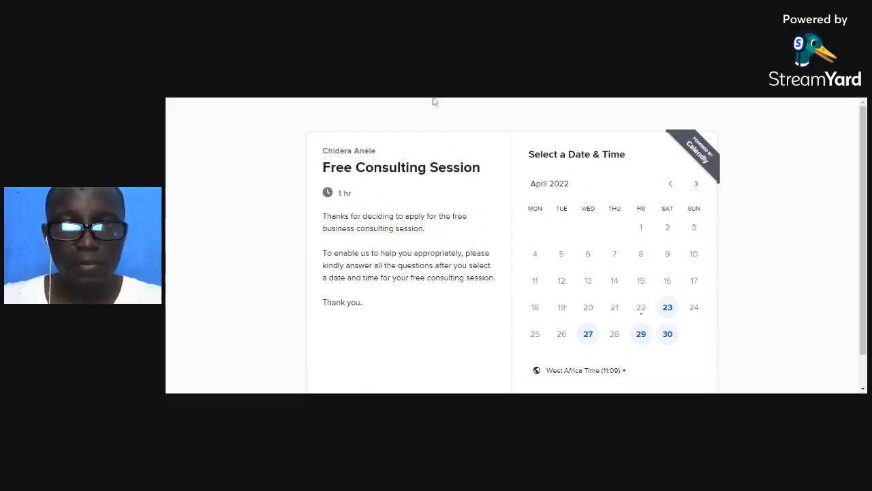
key("ctrl+Tab")
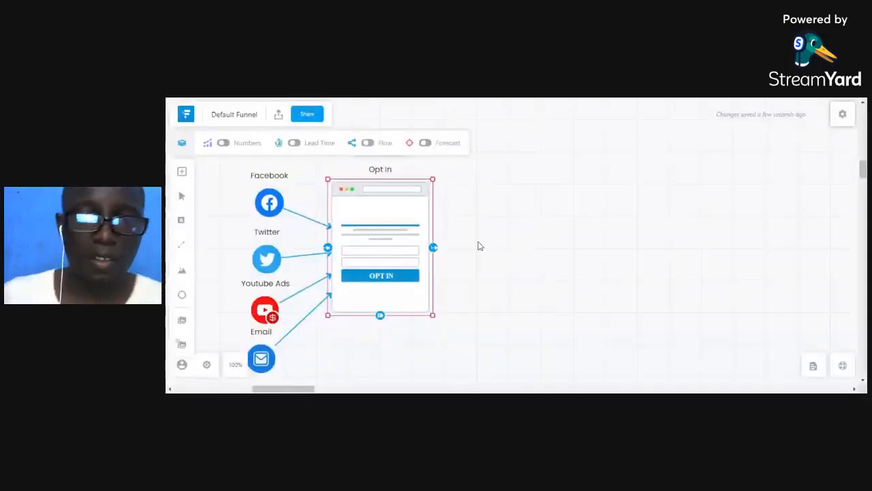
Place a Thank You page to the right of Opt In and size it to match.
left_click(407, 259)
left_click(406, 258)
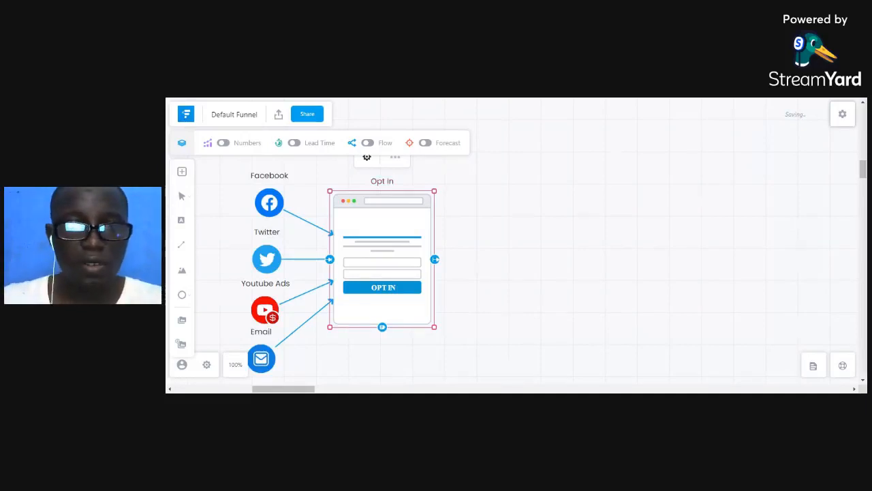
left_click(182, 171)
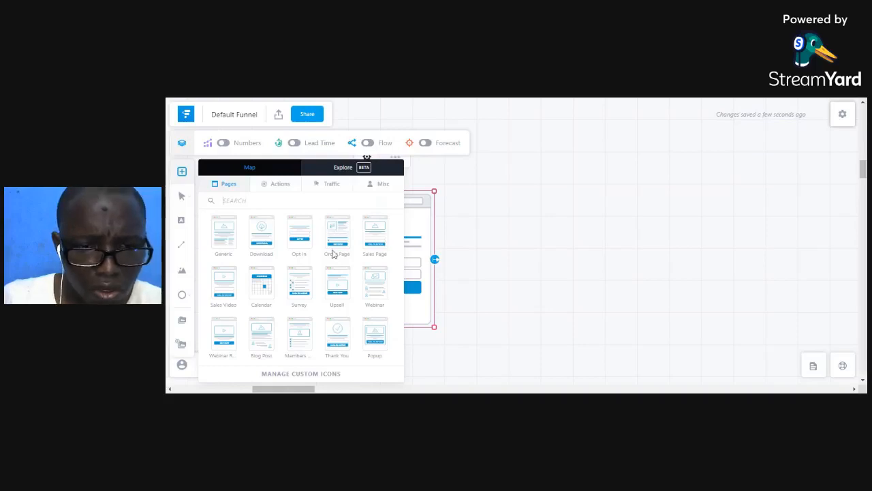
left_click_drag(337, 334, 493, 223)
left_click_drag(517, 250, 498, 229)
left_click(594, 291)
left_click_drag(531, 267, 543, 262)
left_click(543, 262)
left_click_drag(563, 293, 582, 321)
left_click_drag(535, 255, 526, 252)
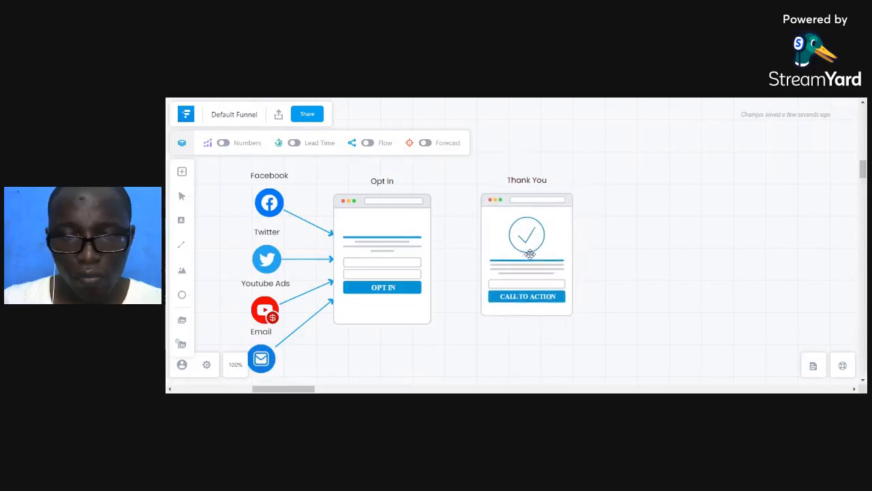
Connect the Opt In page to the Thank You page with an arrow.
left_click(403, 256)
left_click_drag(435, 259, 523, 277)
left_click(523, 277)
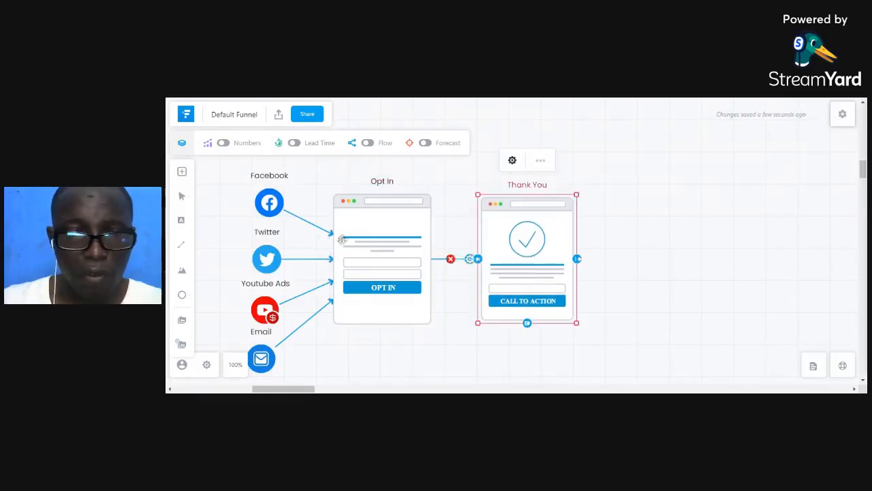
Place an enlarged Calendar page to the right of the Thank You page.
left_click(182, 172)
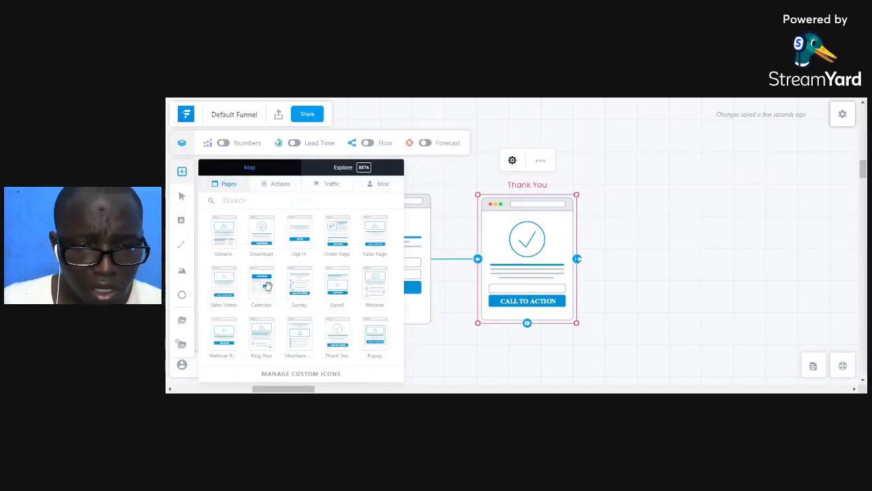
left_click_drag(262, 285, 636, 201)
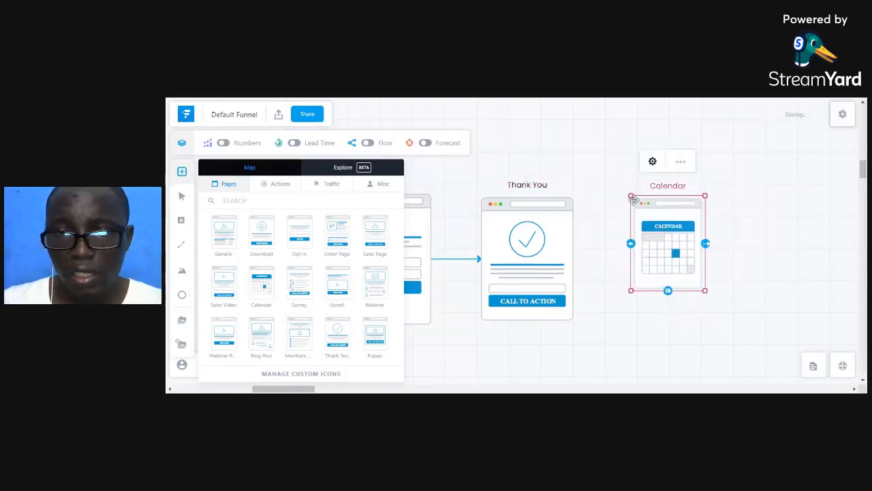
left_click_drag(706, 290, 728, 320)
left_click_drag(669, 274, 661, 272)
Connect Thank You to Calendar with an arrow and align both pages.
left_click(541, 271)
left_click_drag(577, 259, 652, 271)
left_click_drag(537, 278, 532, 277)
left_click_drag(655, 277, 645, 280)
left_click(699, 204)
left_click_drag(697, 201, 701, 197)
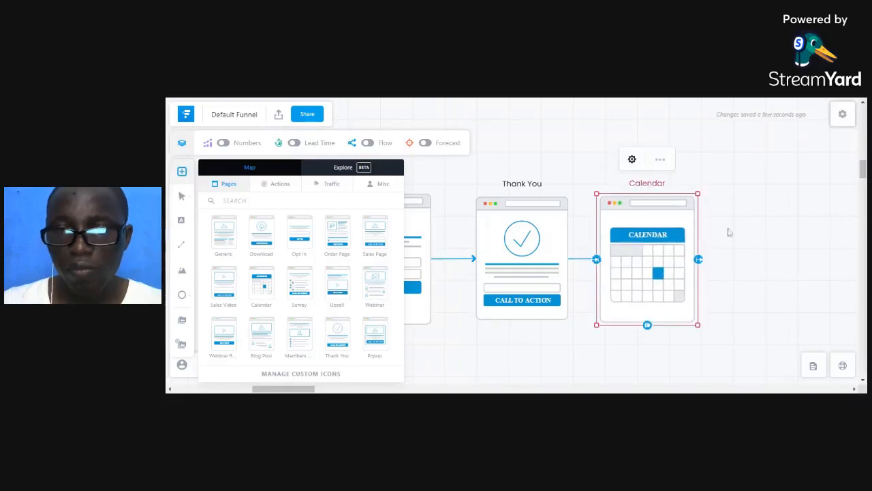
left_click(737, 275)
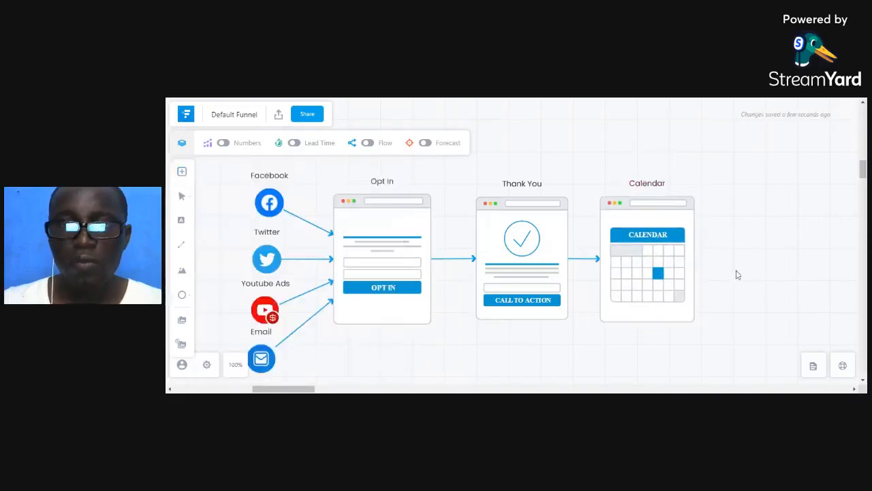
Add a large Email traffic icon to the right of the Calendar page.
left_click(181, 172)
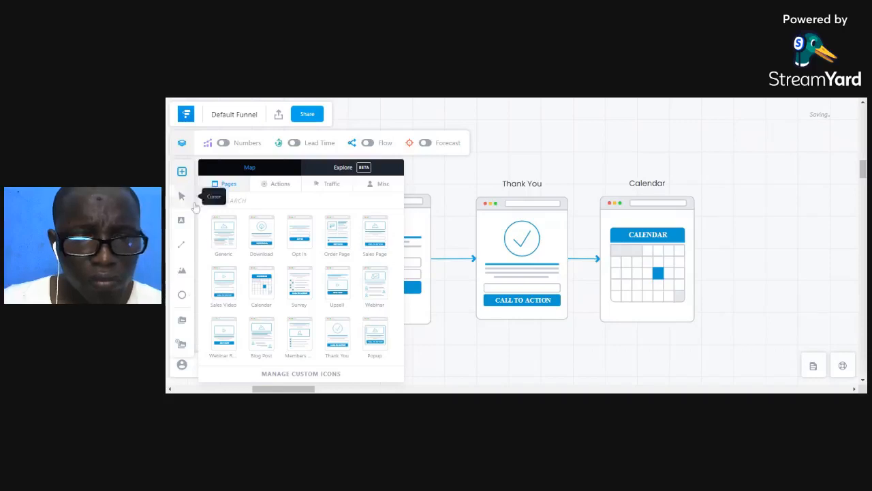
left_click(280, 185)
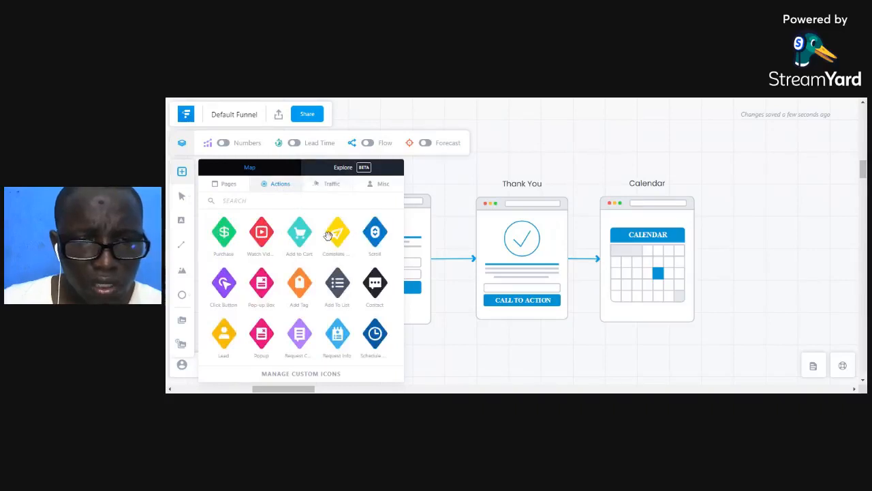
left_click(338, 187)
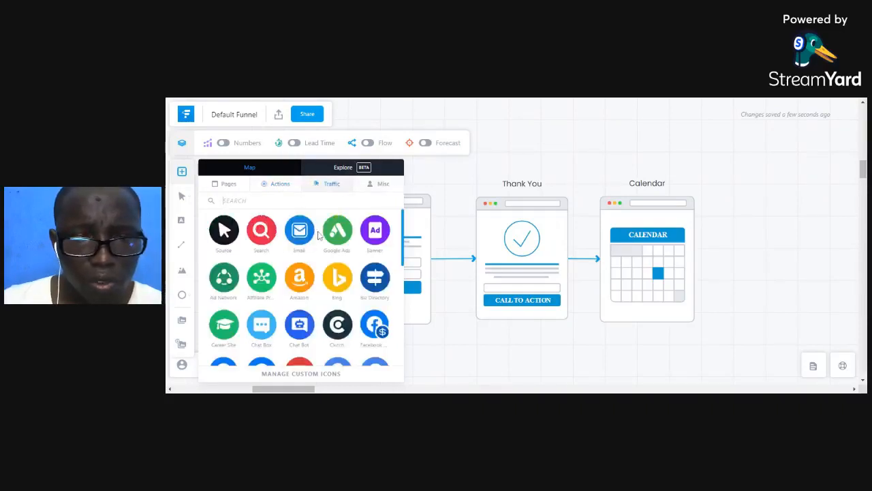
left_click_drag(300, 231, 766, 225)
left_click_drag(764, 258, 742, 310)
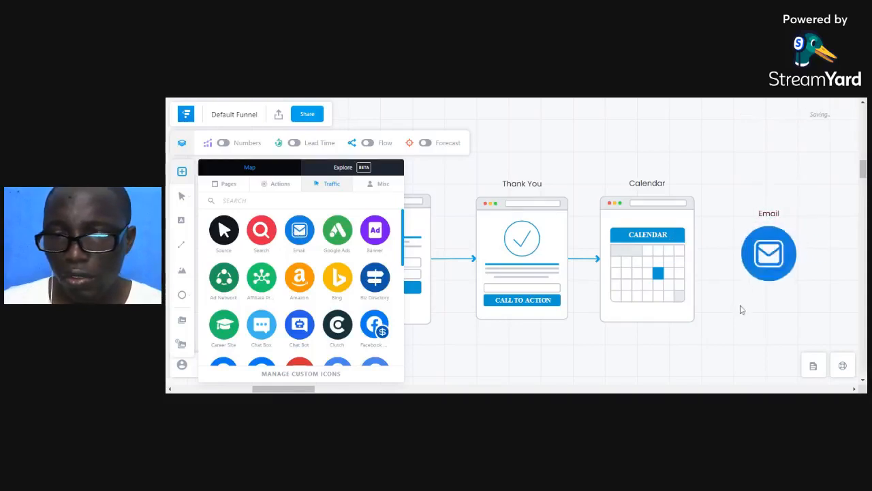
left_click(789, 235)
left_click_drag(798, 224, 829, 197)
left_click_drag(780, 246, 777, 257)
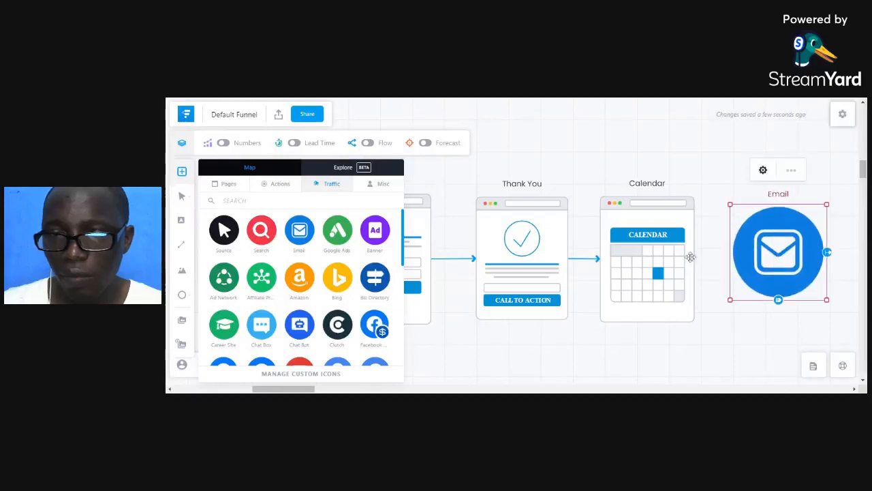
Join the Calendar page to the Email icon with a dashed connector.
left_click(692, 257)
left_click_drag(700, 258, 748, 263)
left_click(597, 154)
left_click(695, 257)
left_click(590, 168)
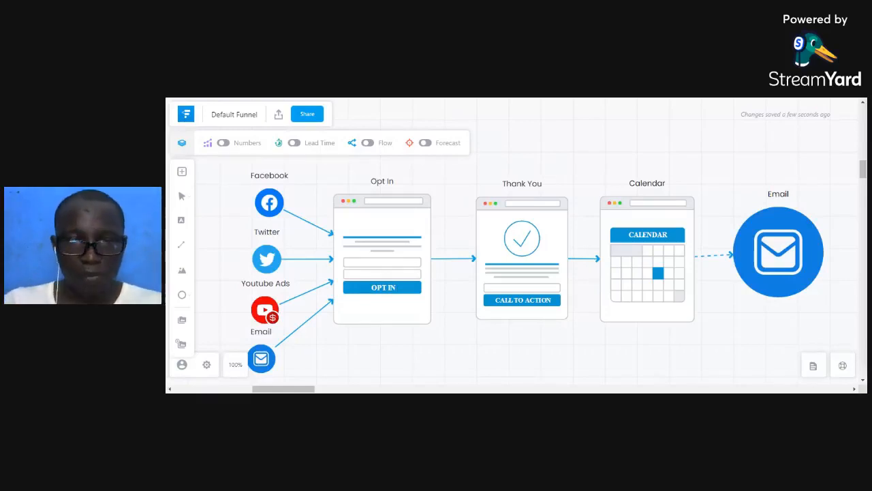
Shift the four traffic sources, Opt In and Thank You pages slightly left, enlarging Thank You.
left_click_drag(230, 164, 299, 385)
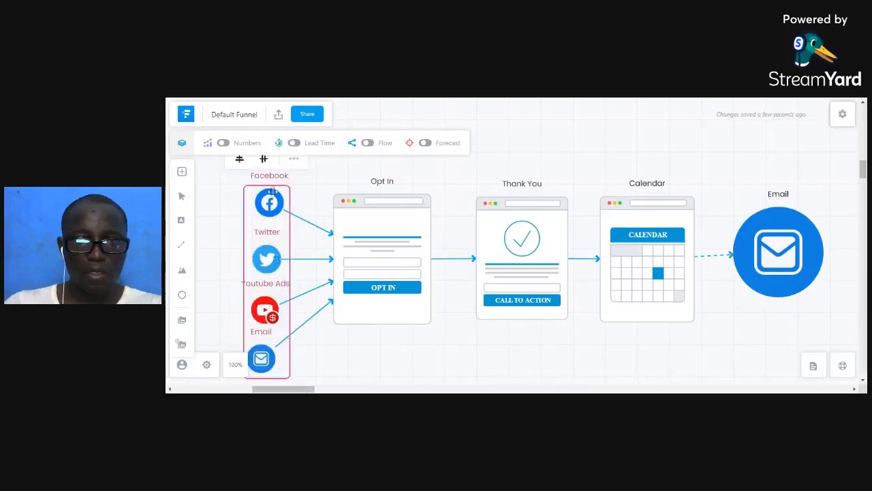
left_click(213, 203)
left_click_drag(225, 174, 332, 384)
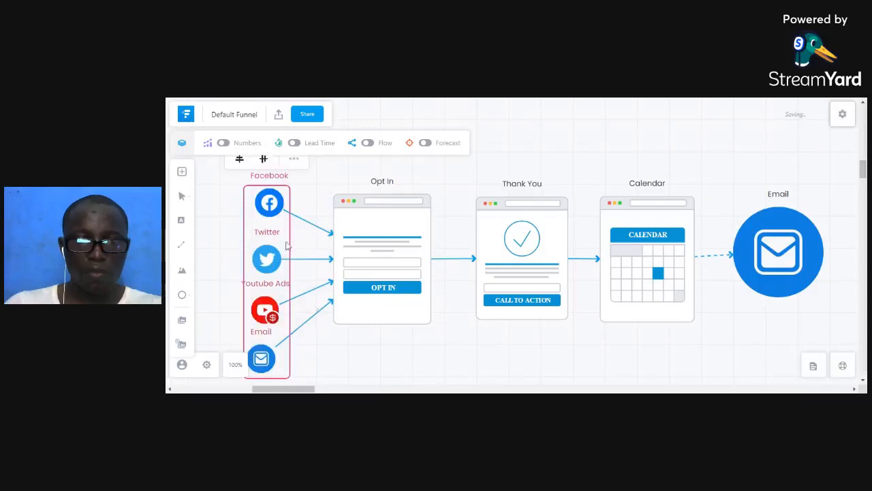
left_click_drag(271, 256, 252, 251)
left_click_drag(361, 252, 351, 254)
left_click_drag(538, 274, 521, 277)
left_click_drag(553, 320, 560, 327)
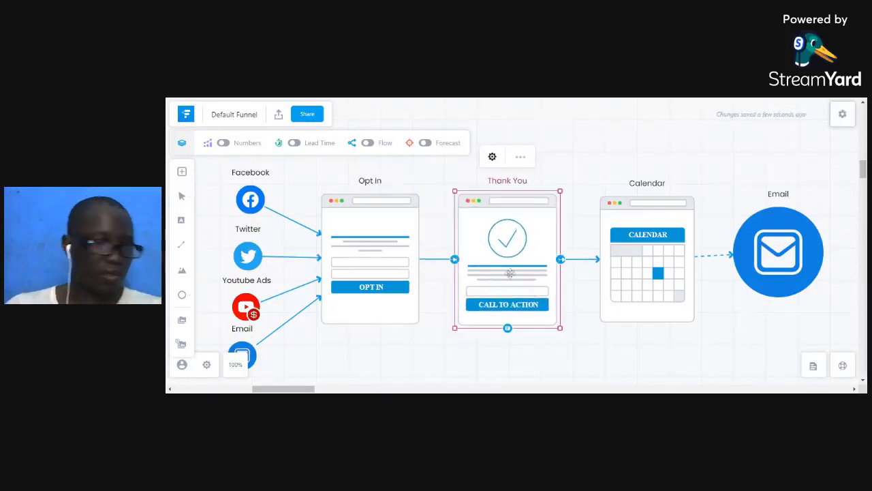
left_click_drag(527, 261, 523, 258)
Move the Calendar page left and pull the Email step closer to it.
left_click_drag(678, 269, 670, 270)
left_click(695, 198)
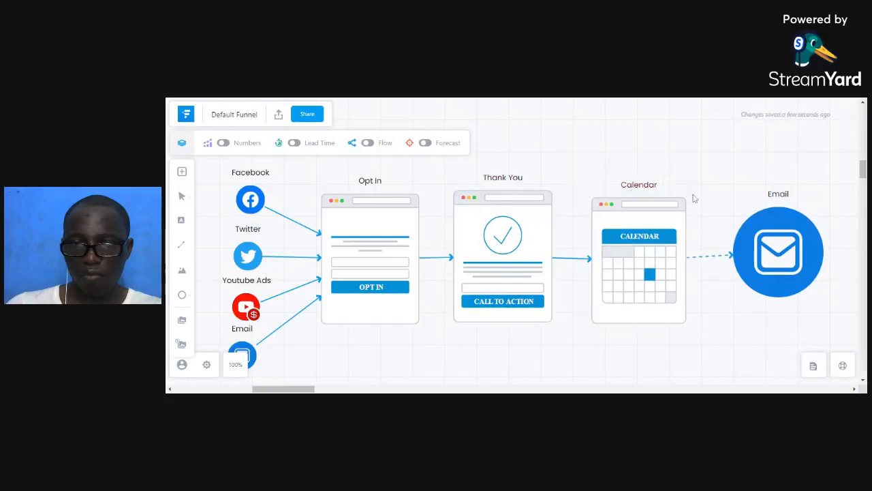
left_click(671, 208)
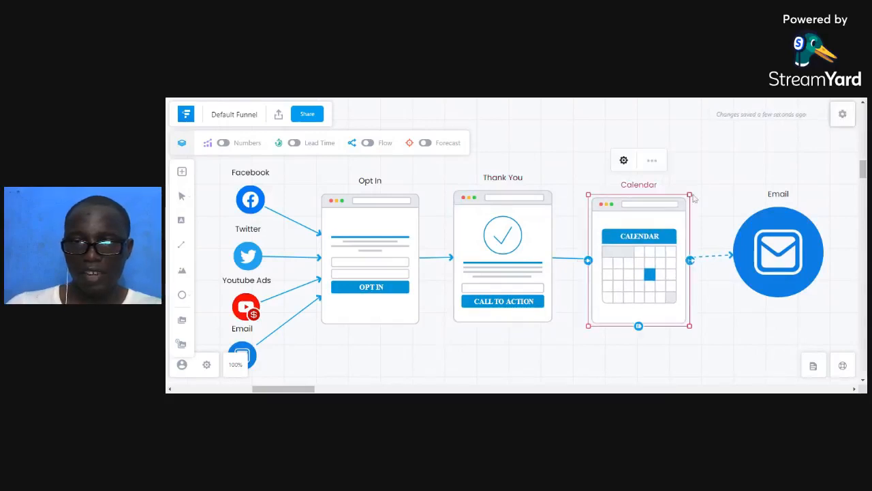
left_click_drag(691, 195, 699, 188)
left_click_drag(644, 244, 637, 243)
left_click_drag(750, 263, 737, 263)
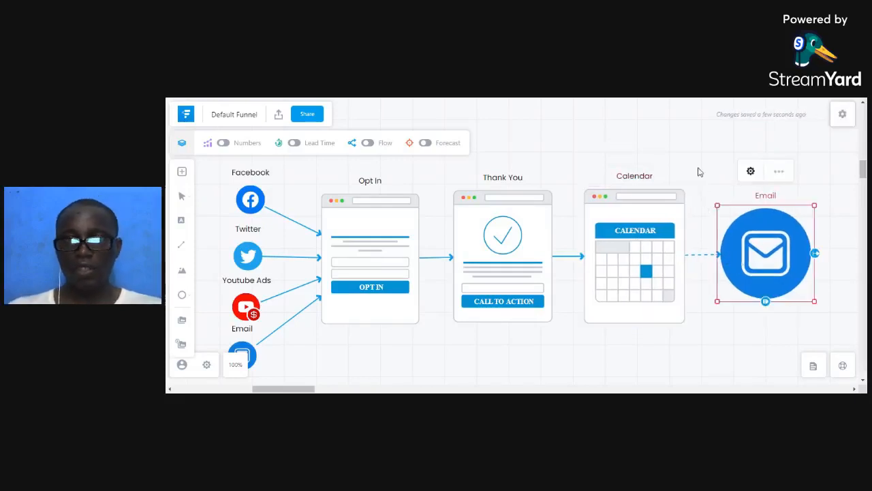
left_click(675, 156)
scroll(668, 159, "down", 1)
scroll(654, 201, "up", 1)
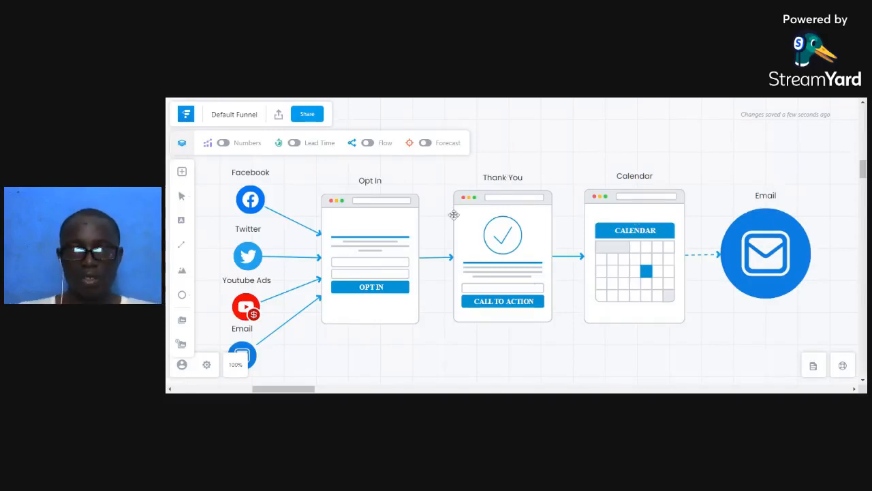
Nudge the Thank You page so its connectors run straight, then select the Email step.
left_click(501, 221)
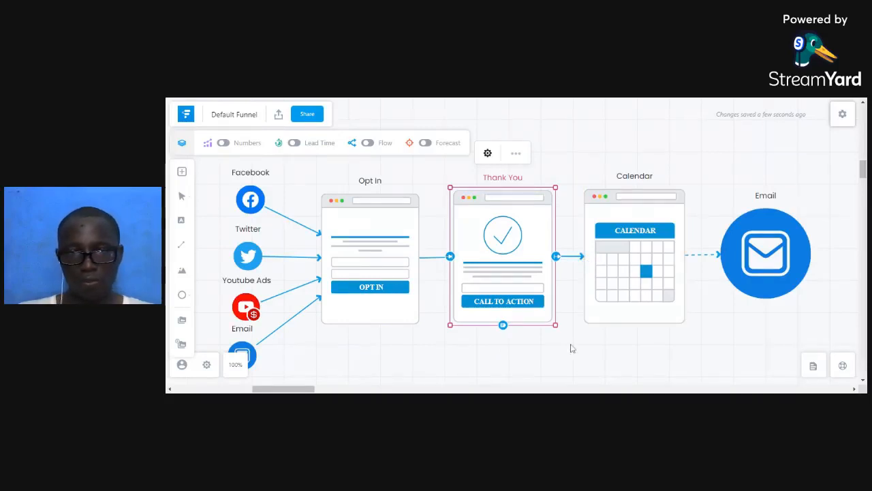
left_click_drag(532, 283, 522, 287)
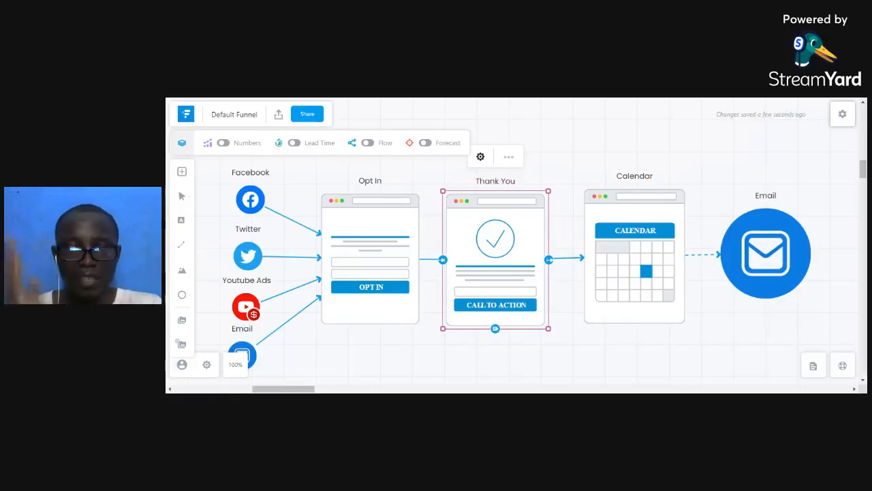
left_click(766, 254)
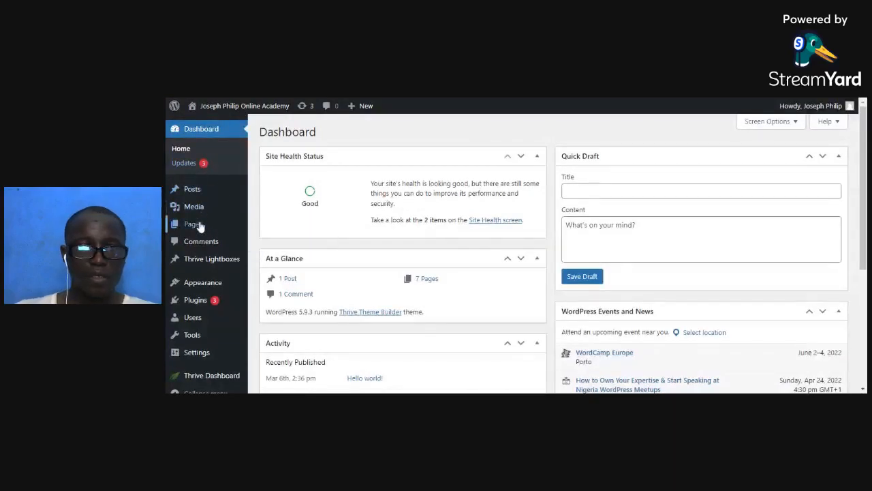
Start a new page from the All Pages list using Add New.
mouse_move(197, 225)
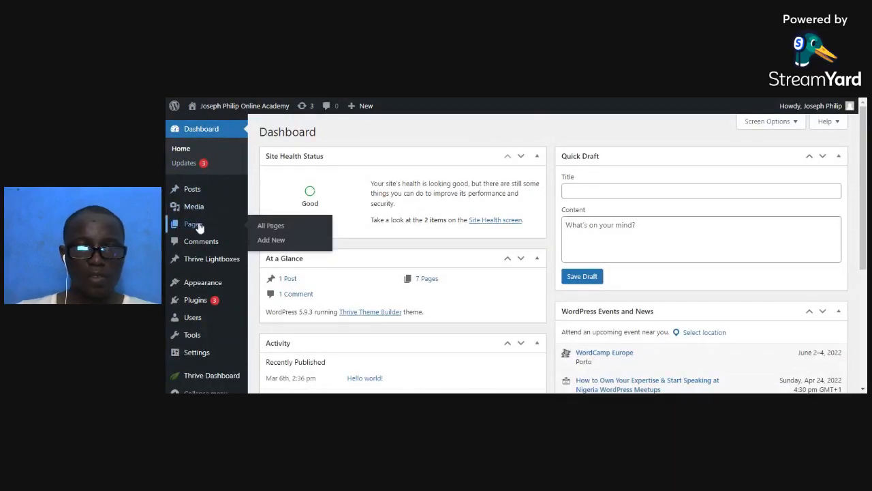
left_click(272, 226)
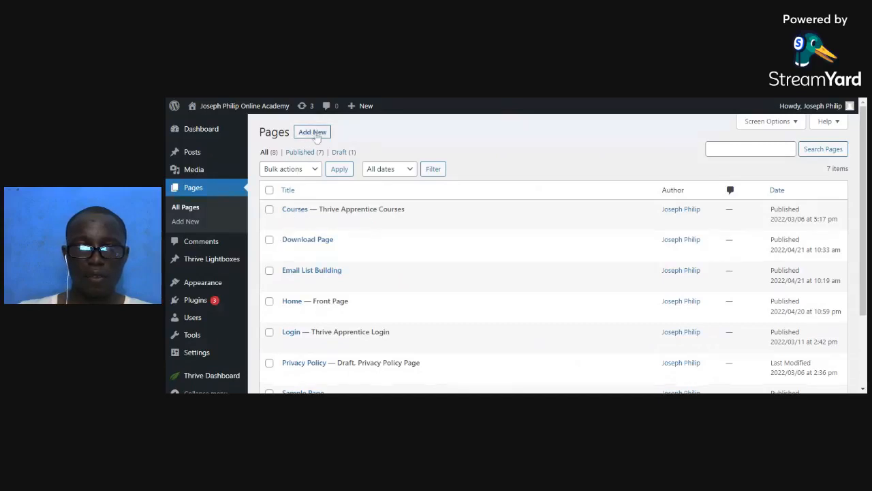
left_click(316, 134)
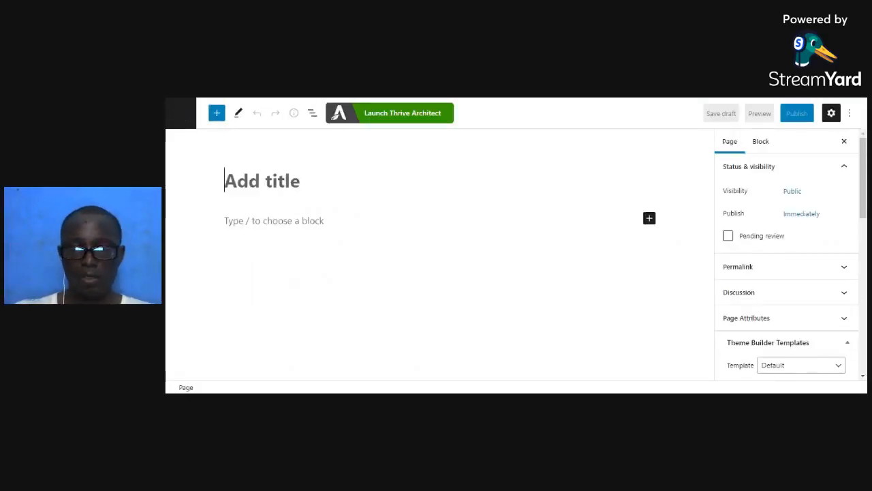
Title the page 'Consulting Opt-In' and publish it.
type("Consulting ")
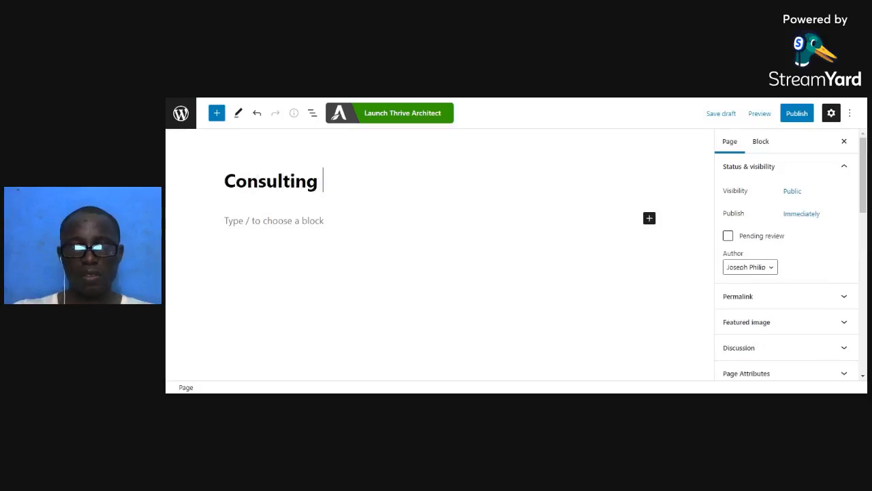
type("Opt-In")
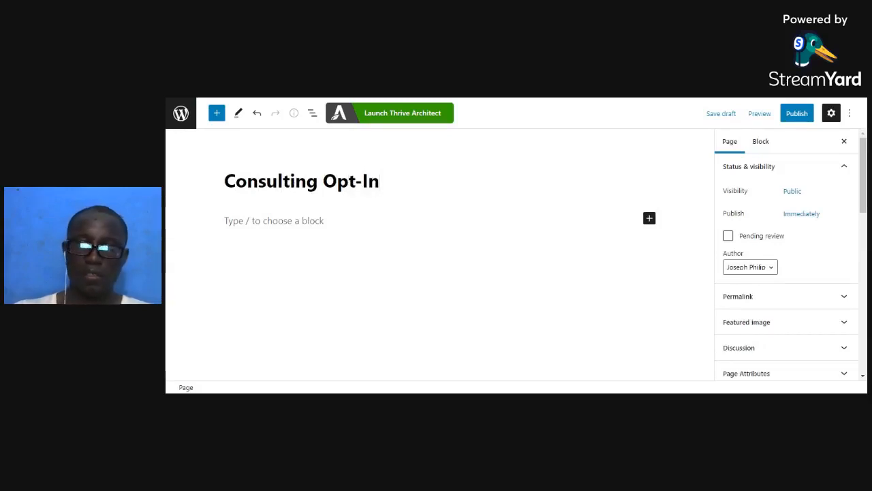
left_click(803, 116)
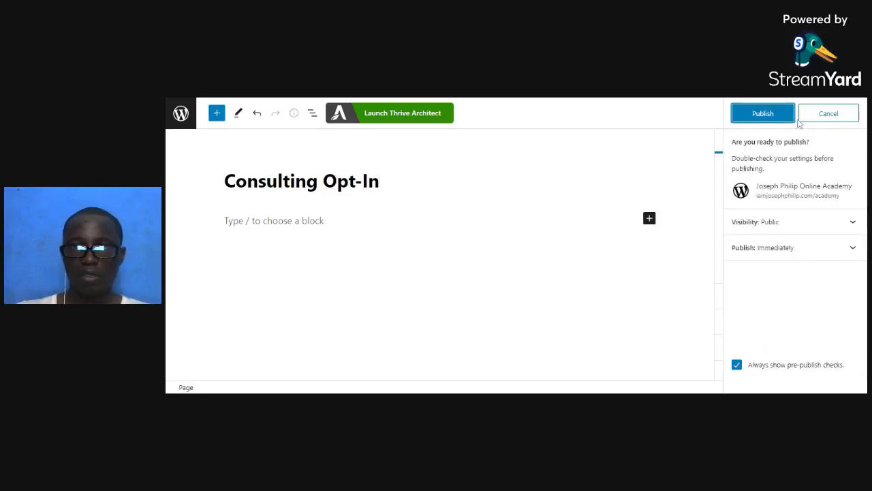
left_click(771, 119)
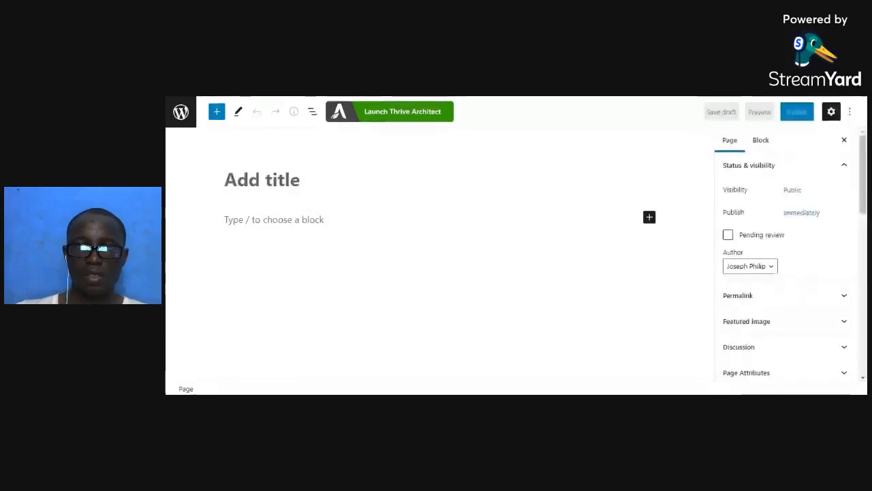
Publish a page titled 'Consulting TY Page', copy its address, then open Consulting Opt-In in Thrive Architect.
type("Cons")
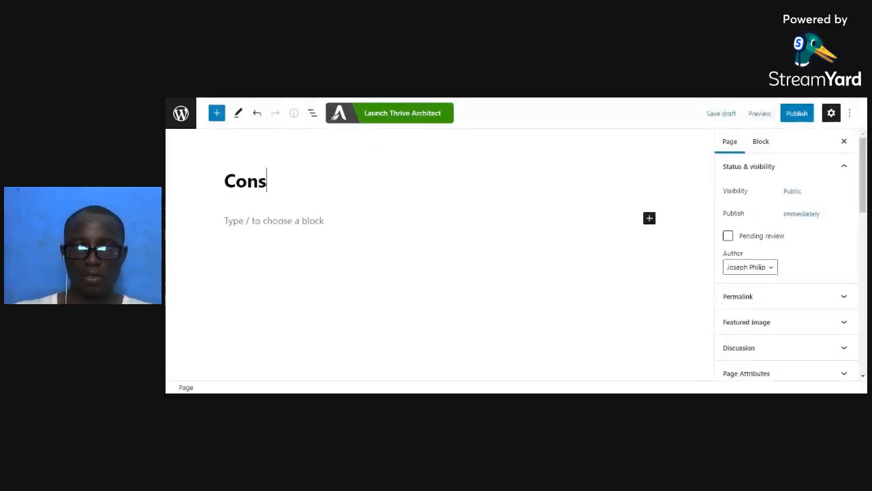
type("ulting Thank")
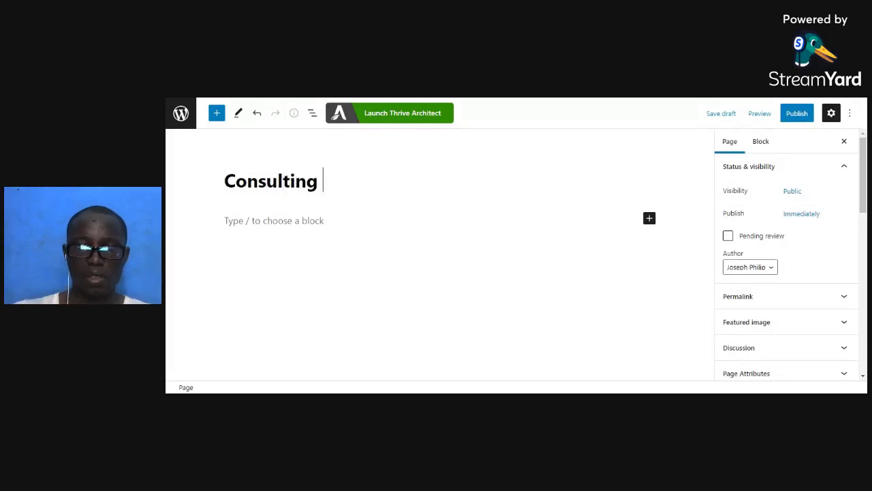
key("BackSpace")
key("BackSpace")
key("BackSpace")
key("BackSpace")
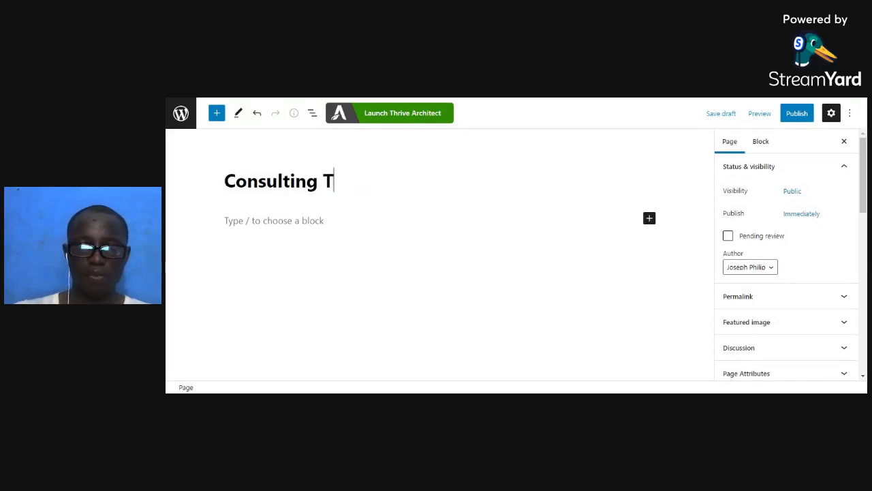
type("Y Page")
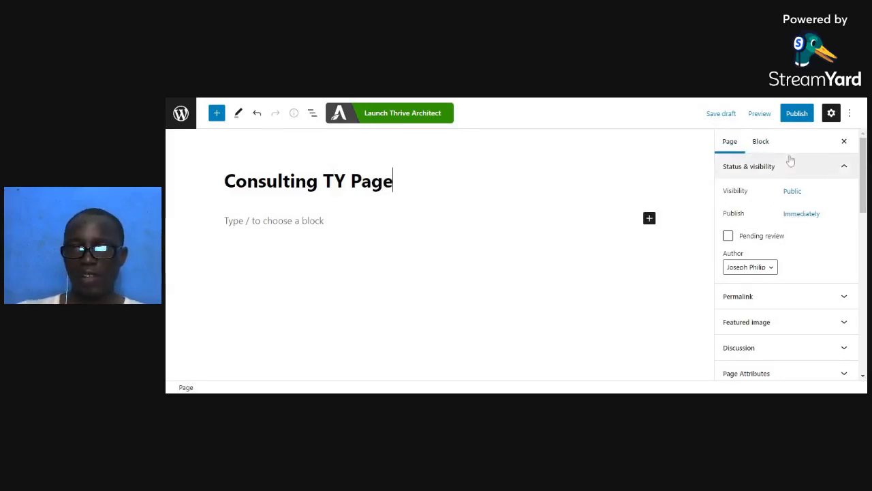
left_click(794, 114)
left_click(777, 114)
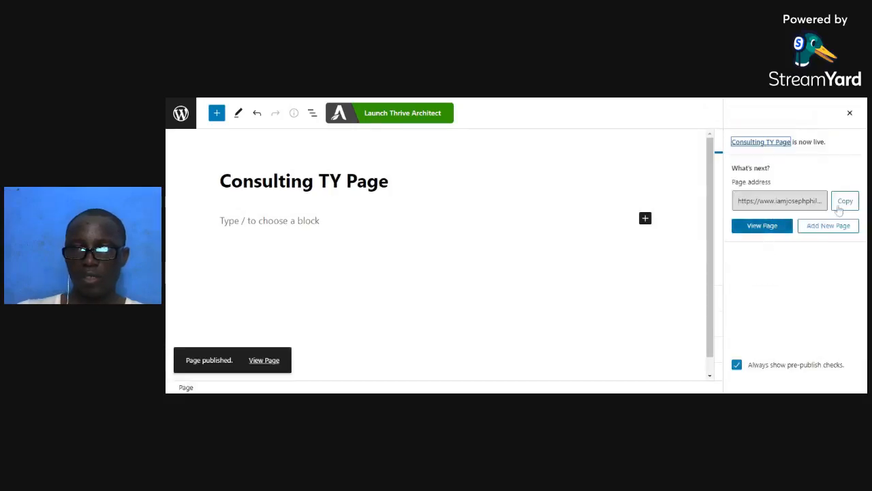
left_click(840, 201)
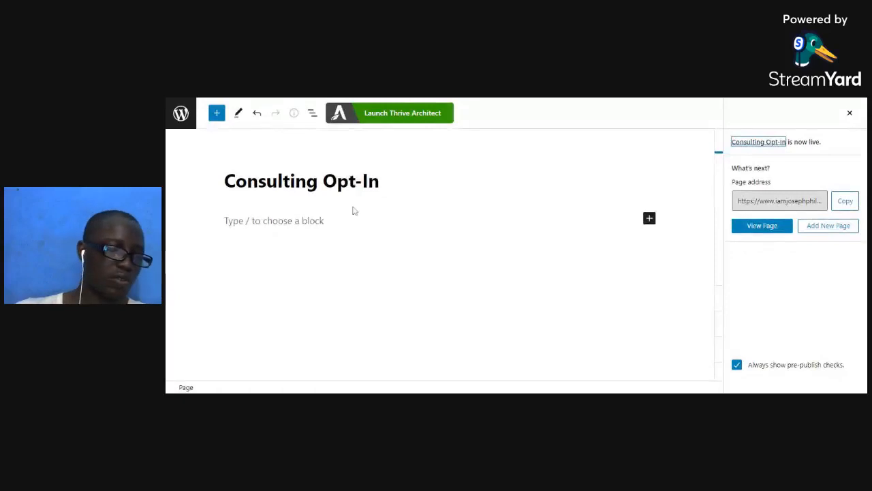
left_click(421, 117)
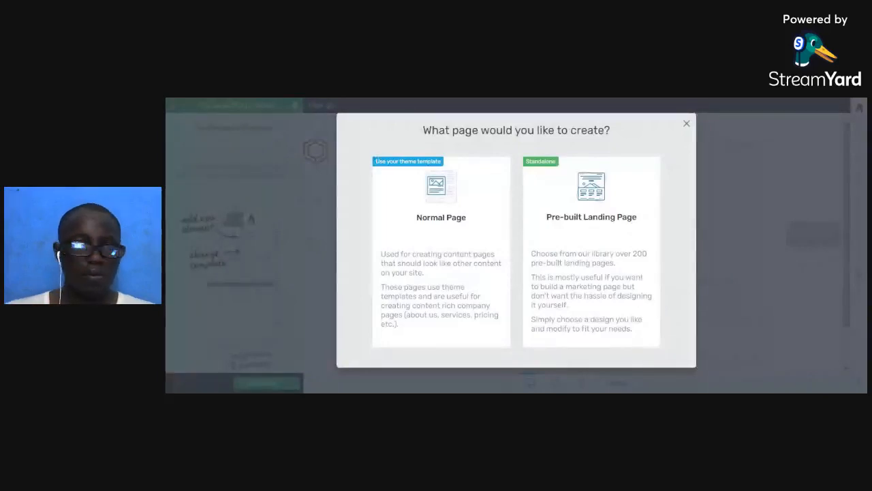
Choose a pre-built landing page and browse the Legacy Landing Page templates.
left_click(584, 241)
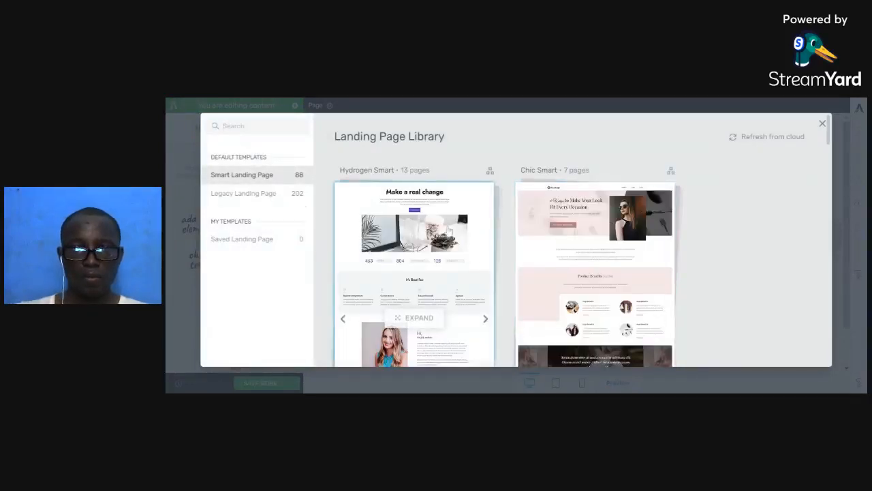
left_click(266, 193)
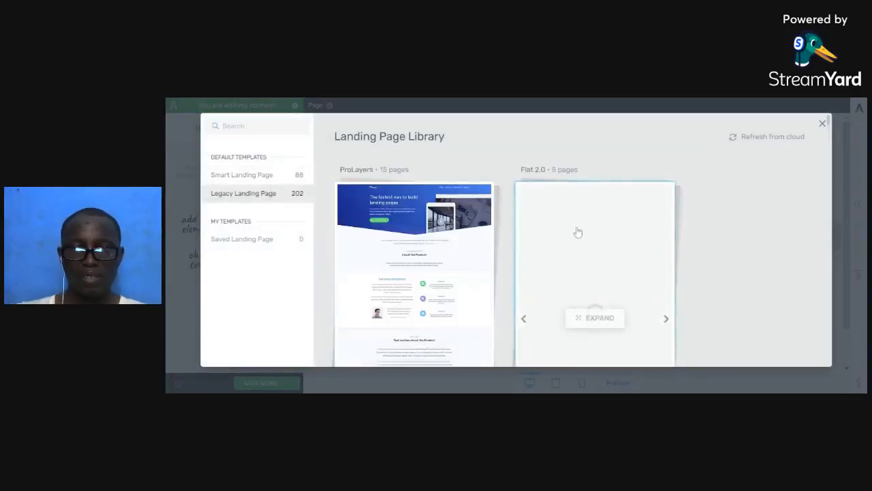
scroll(576, 232, "down", 3)
scroll(576, 238, "down", 3)
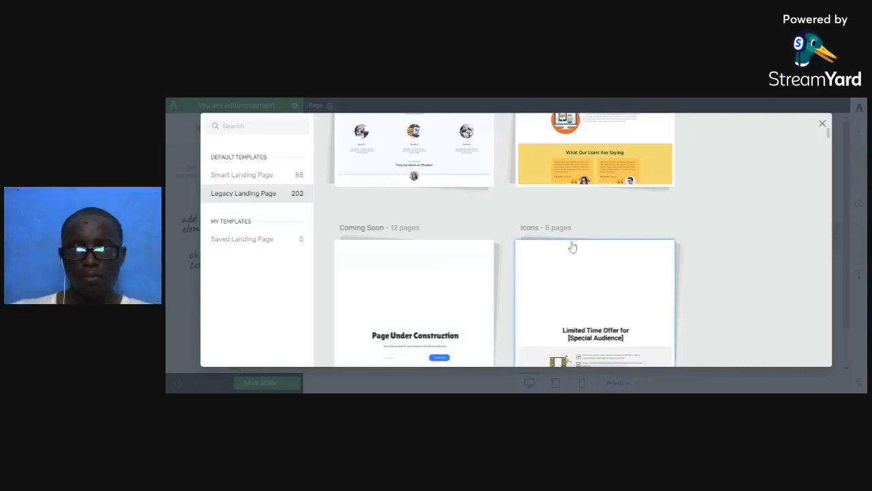
scroll(572, 247, "up", 3)
scroll(571, 247, "up", 1)
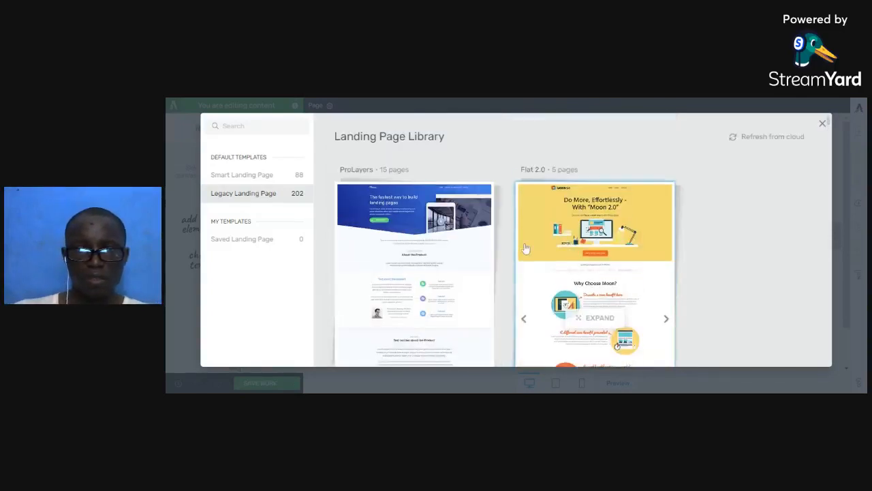
scroll(446, 251, "down", 2)
scroll(450, 254, "down", 6)
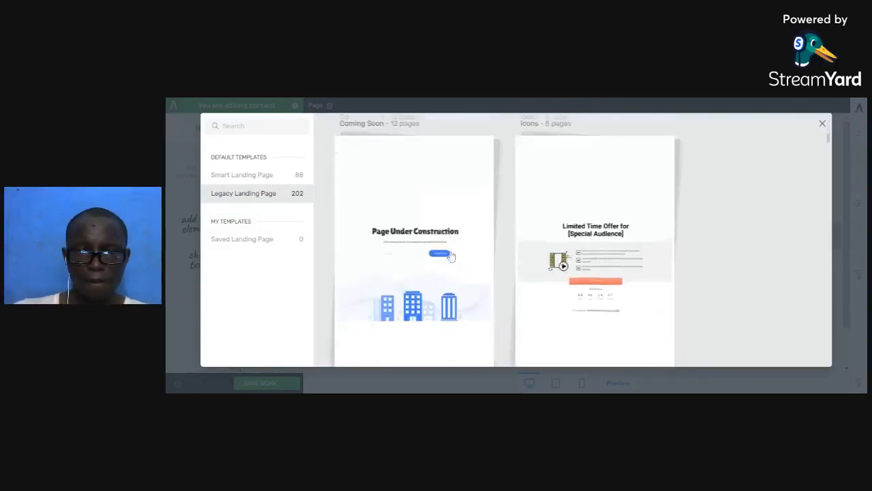
scroll(450, 255, "down", 3)
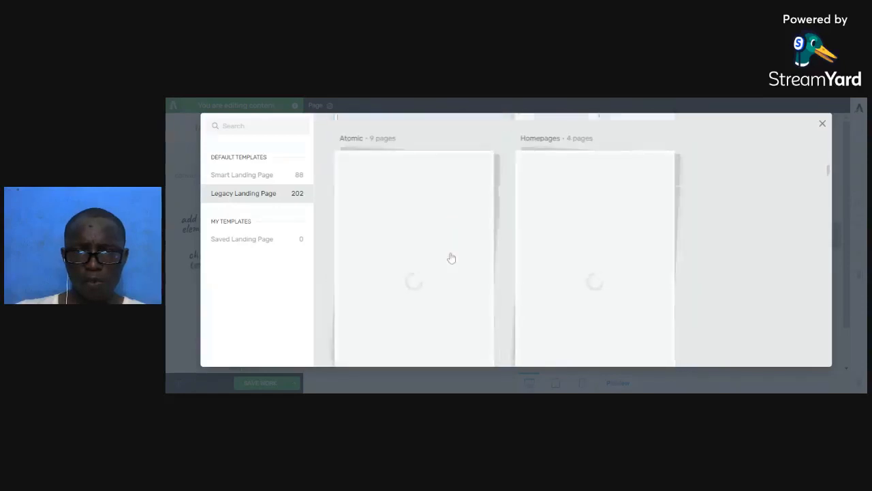
scroll(451, 258, "down", 3)
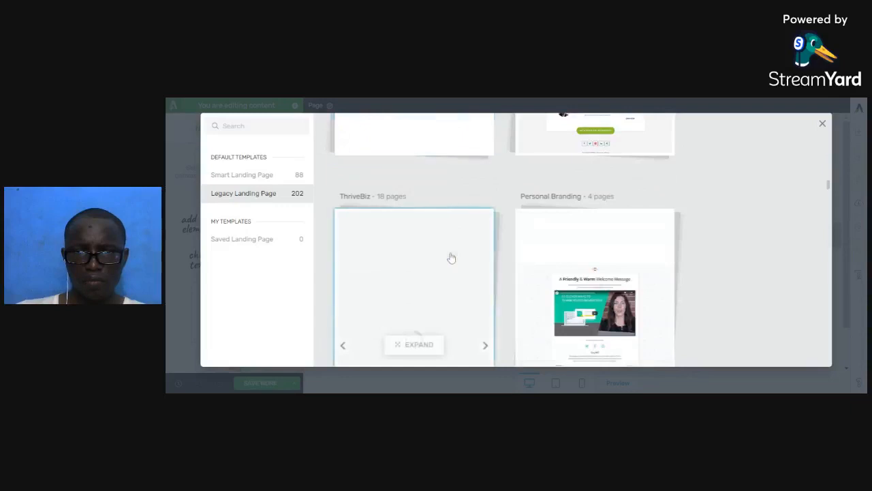
scroll(451, 257, "down", 3)
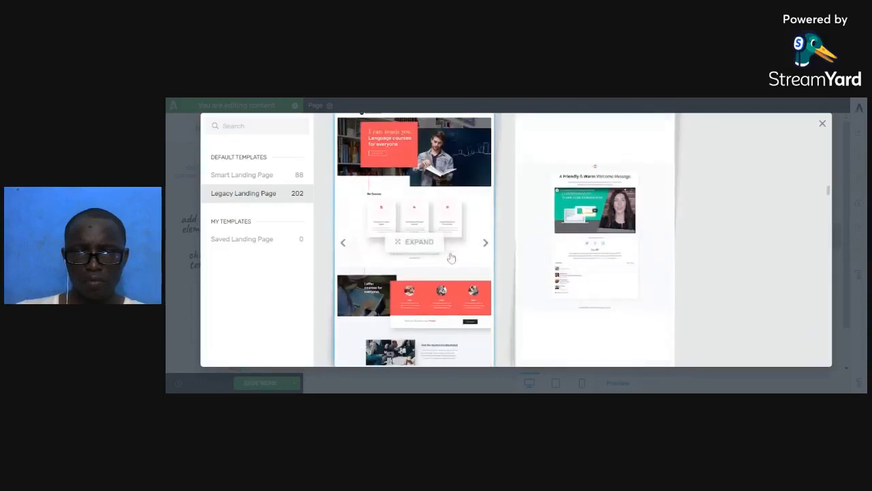
scroll(450, 256, "down", 2)
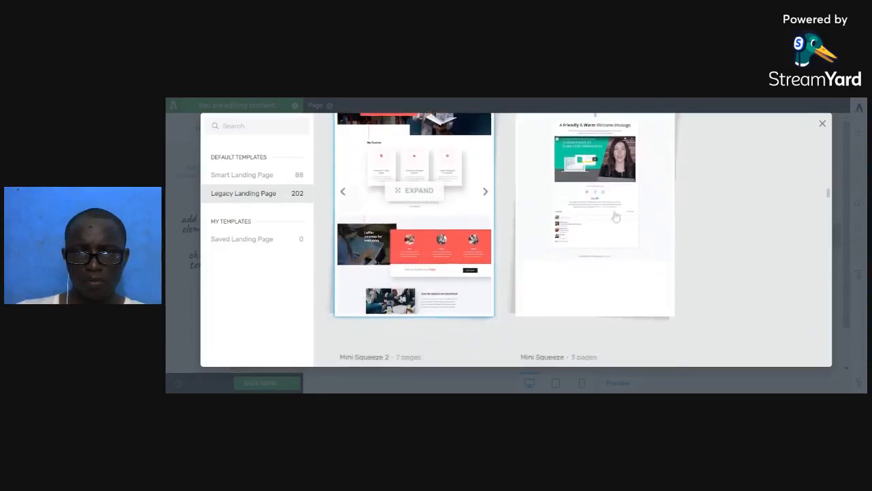
Open the Personal Branding set and select its Lead template.
left_click(611, 197)
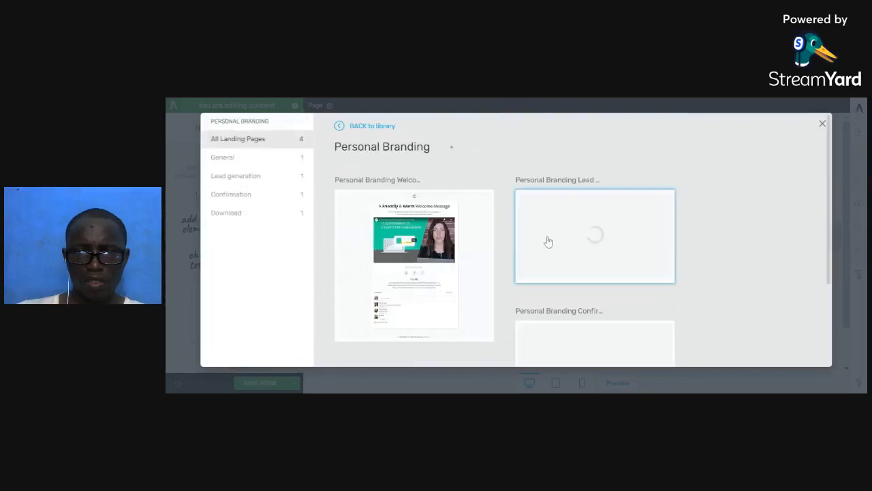
scroll(547, 245, "down", 2)
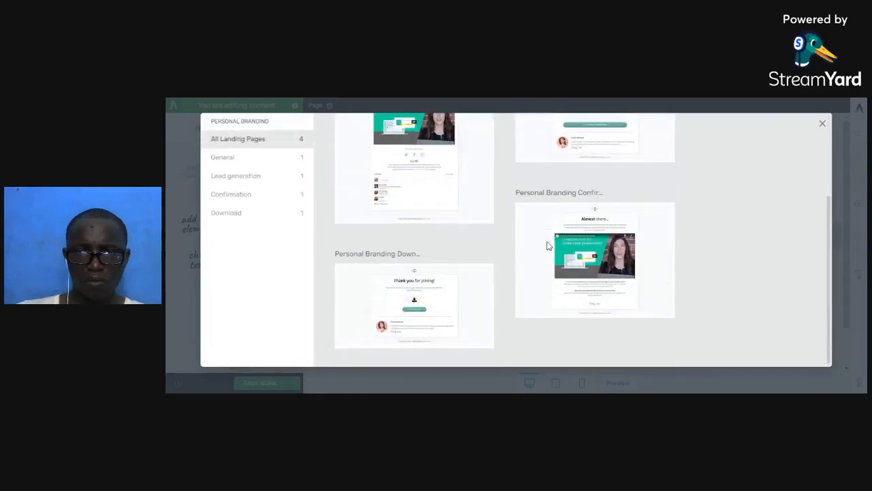
scroll(549, 246, "up", 2)
scroll(548, 247, "down", 2)
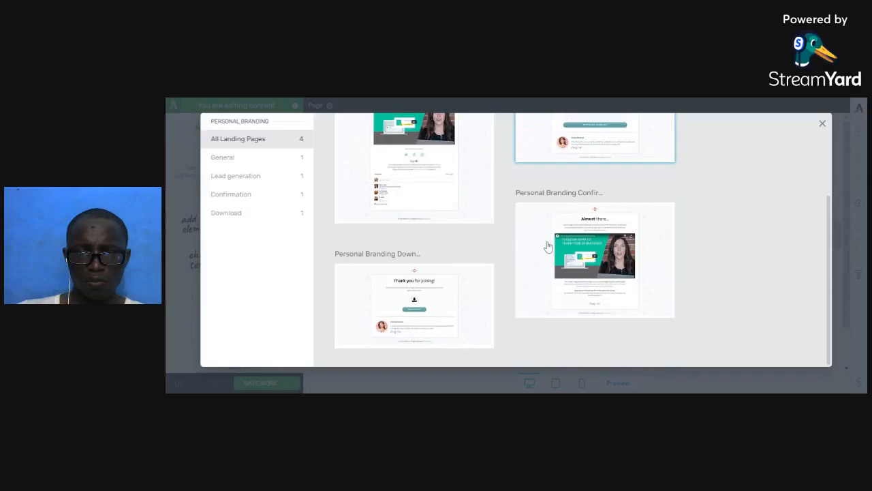
scroll(548, 246, "up", 2)
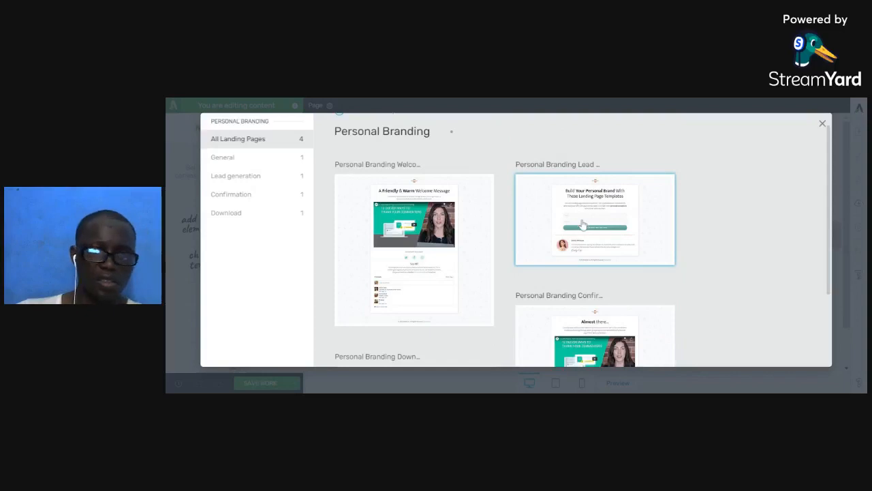
left_click(582, 224)
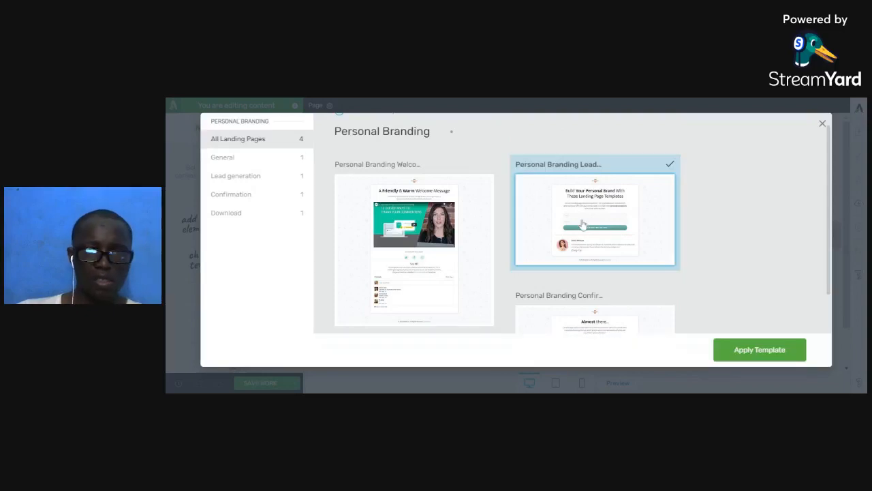
Apply the Personal Branding Lead template to the Consulting Opt-In page.
left_click(747, 357)
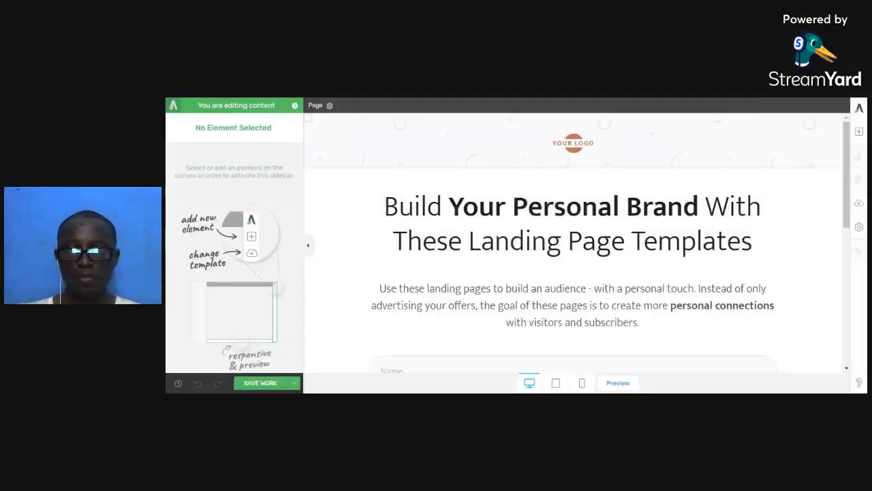
Replace the logo placeholder with New-logo.png and enlarge it to about 204 px.
left_click(596, 143)
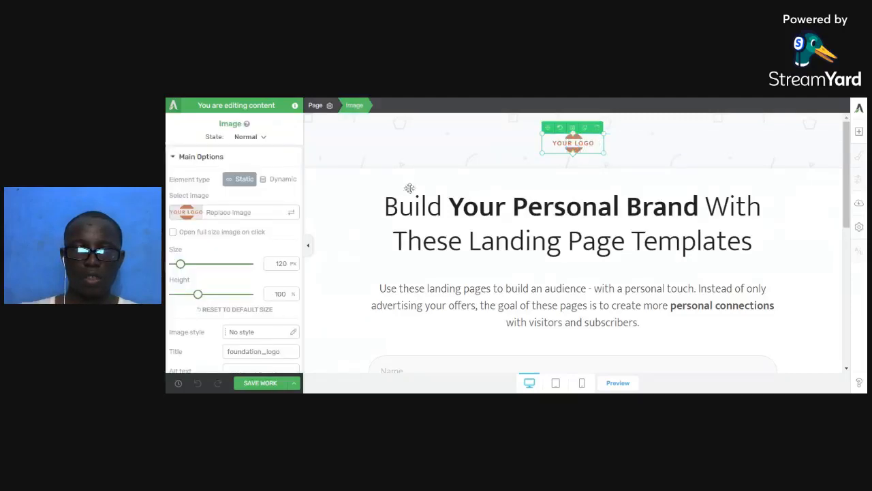
left_click(207, 217)
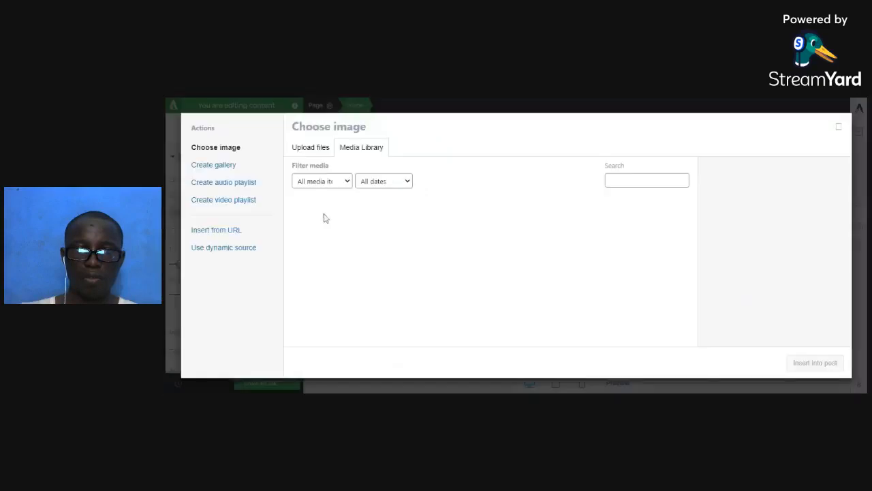
scroll(425, 232, "down", 5)
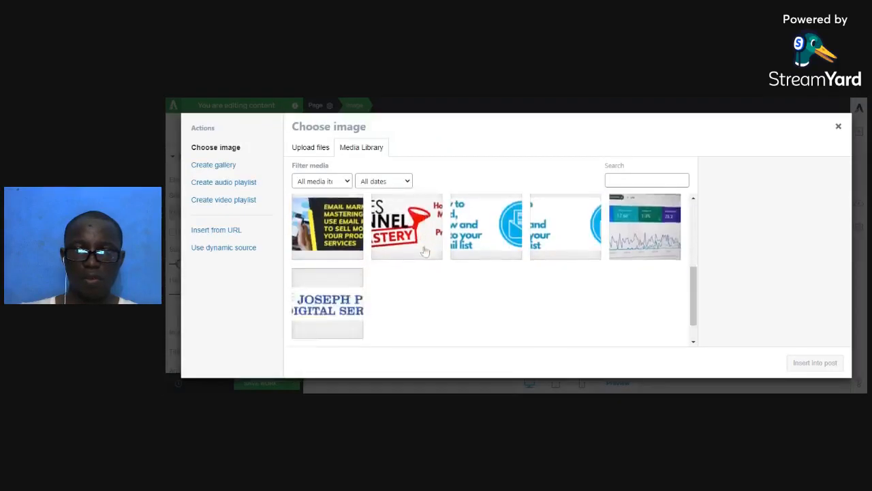
left_click(338, 267)
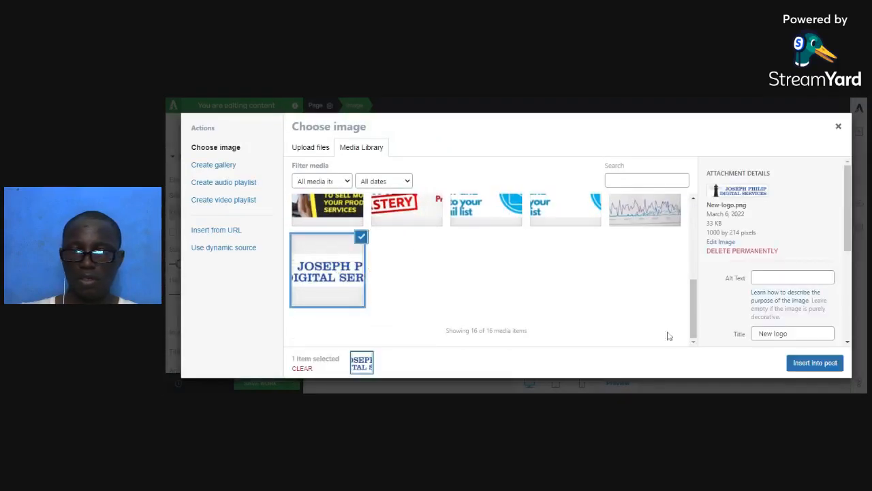
left_click(815, 362)
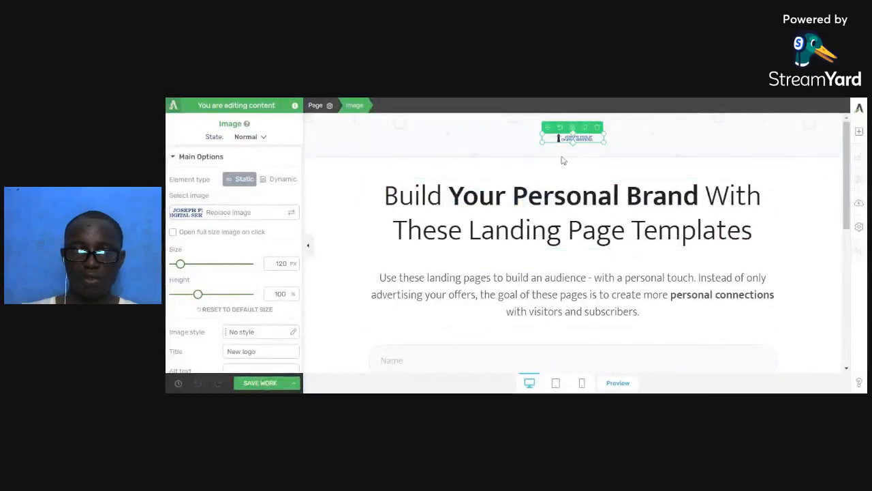
left_click_drag(606, 146, 643, 168)
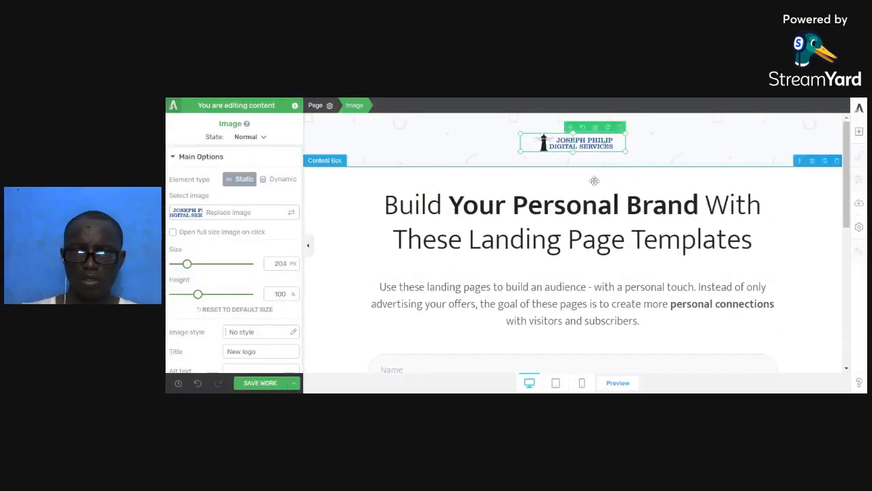
Reduce the content box's top padding from 40 to 25 px.
left_click(417, 168)
scroll(222, 314, "down", 1)
scroll(222, 313, "down", 1)
left_click(223, 272)
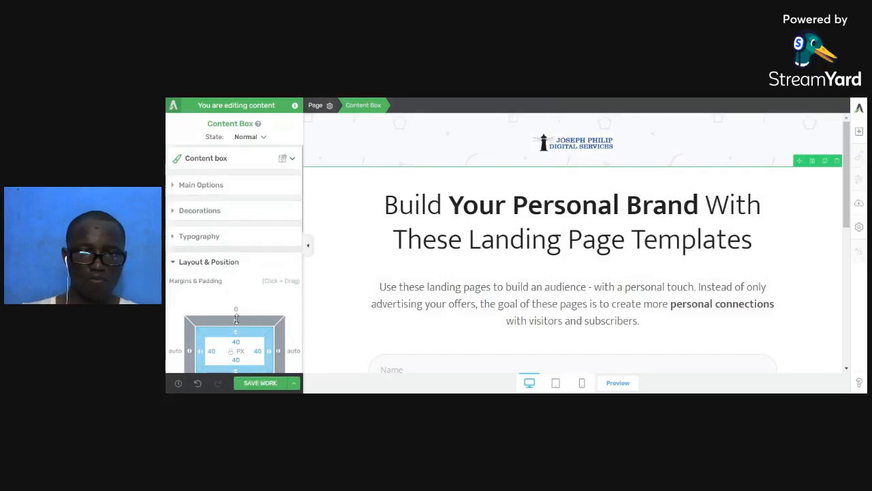
left_click_drag(236, 319, 242, 317)
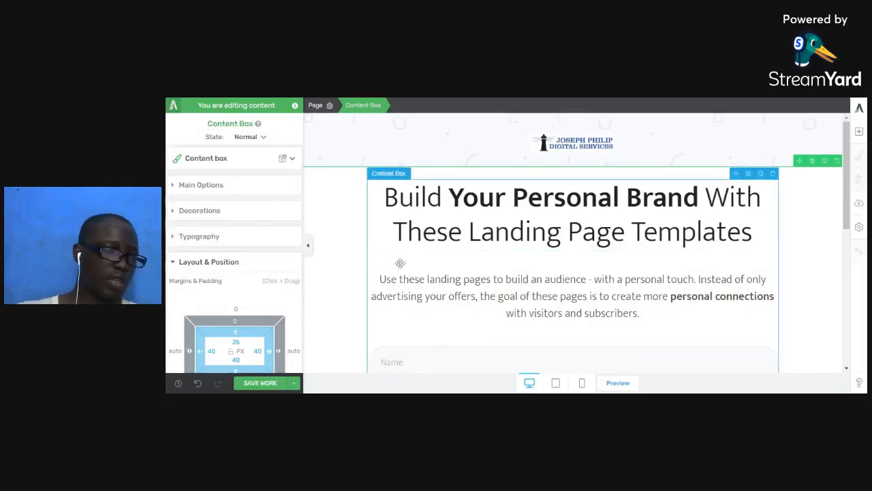
scroll(502, 259, "down", 3)
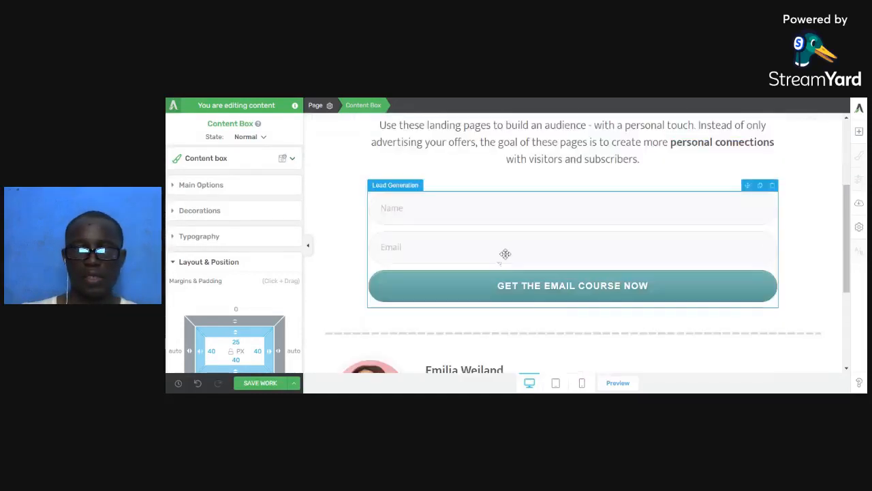
scroll(502, 250, "up", 2)
Replace the headline text with 'How To Get Highly Targeted Leads'.
triple_click(572, 163)
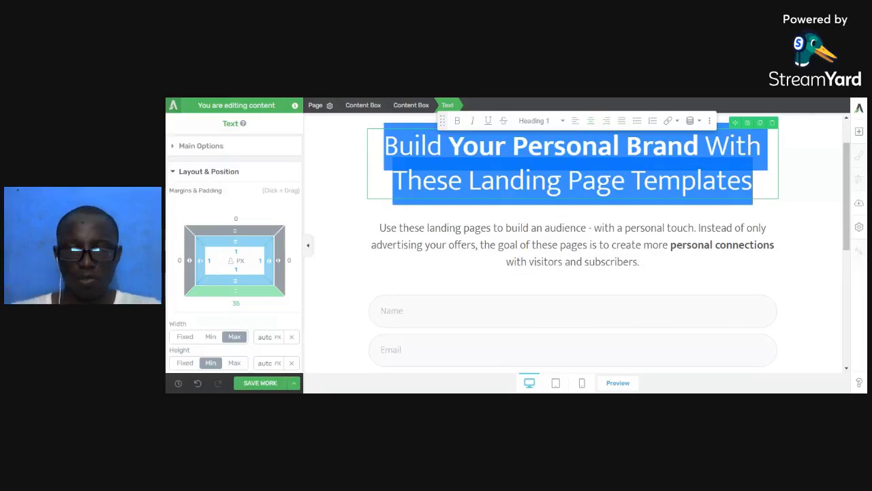
type("How To Setup")
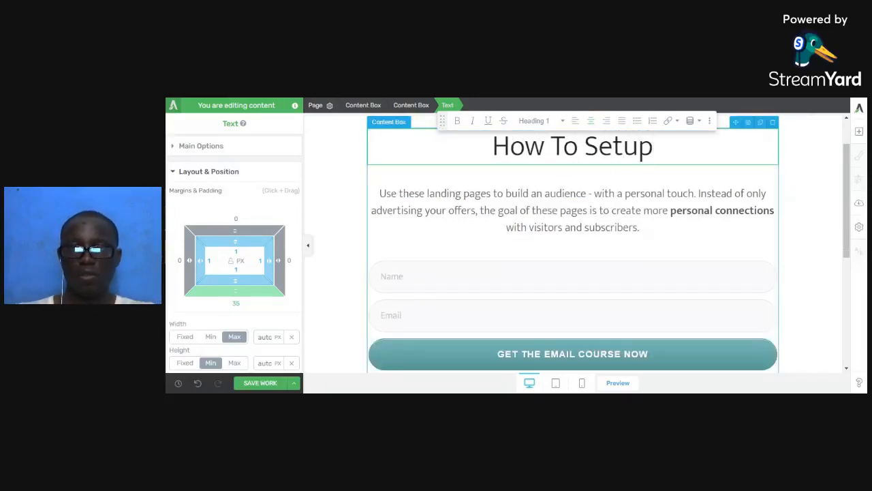
key("BackSpace")
key("BackSpace")
key("BackSpace")
key("BackSpace")
key("BackSpace")
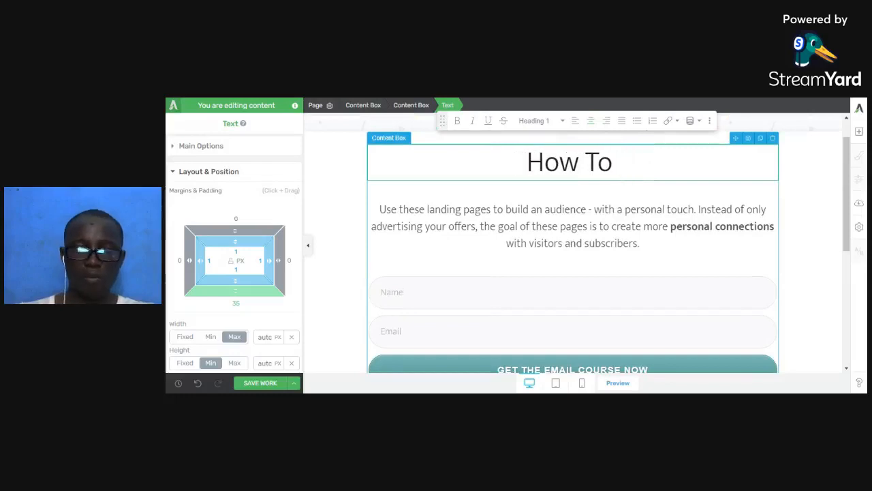
type("Get")
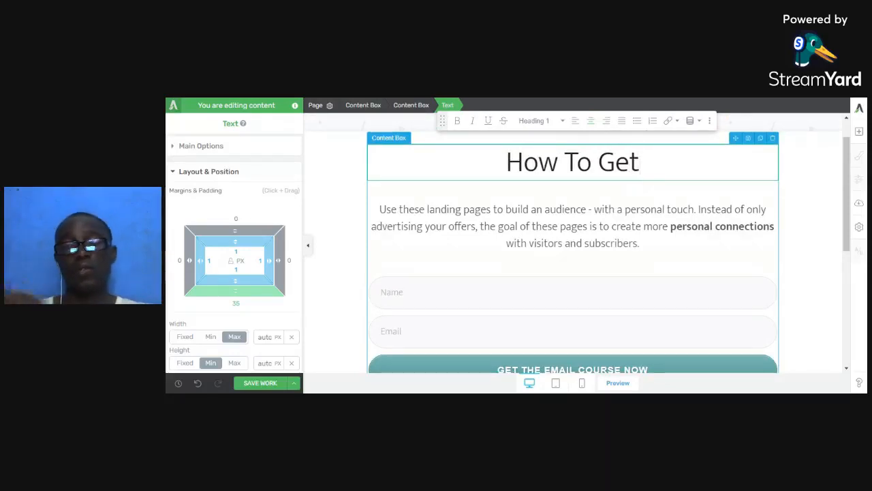
type(" Hig")
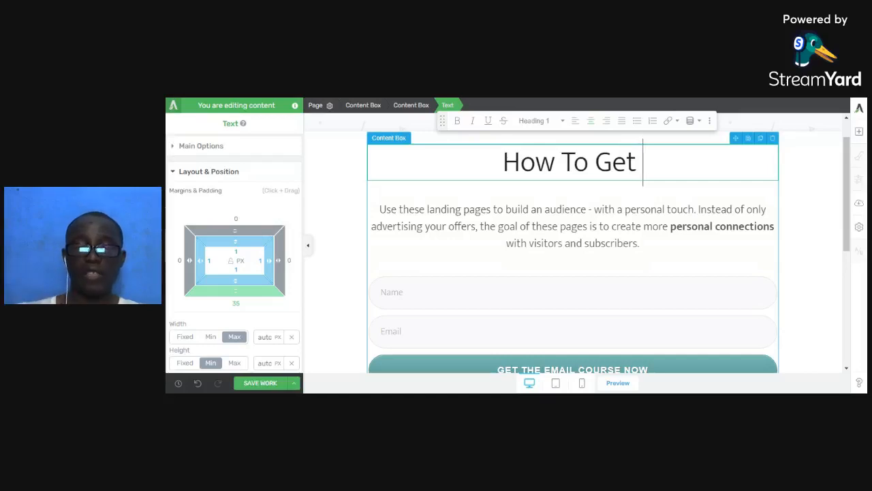
type("hly")
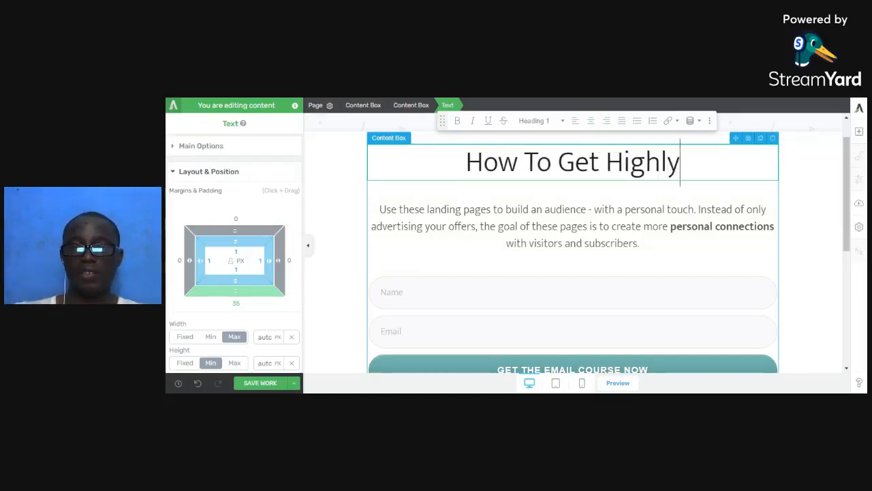
type(" Targeted Leads")
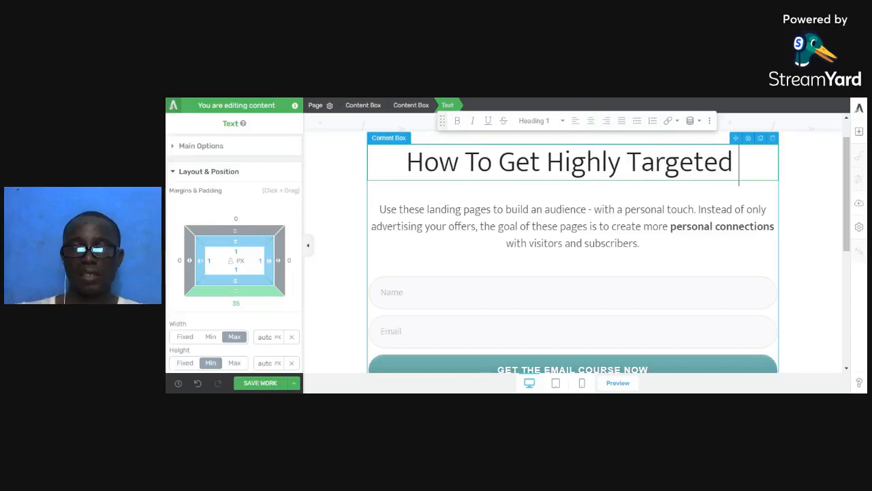
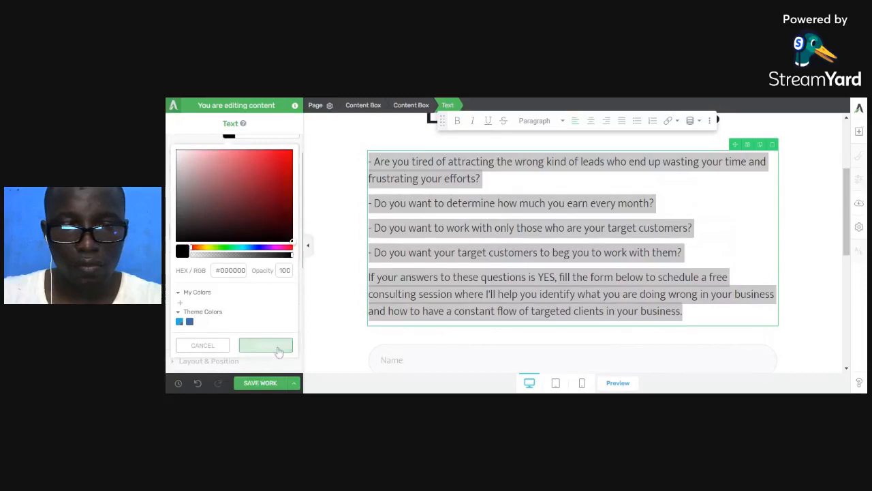
Cut the 'If your answers…' paragraph from the questions block and remove the leftover empty line.
left_click(509, 276)
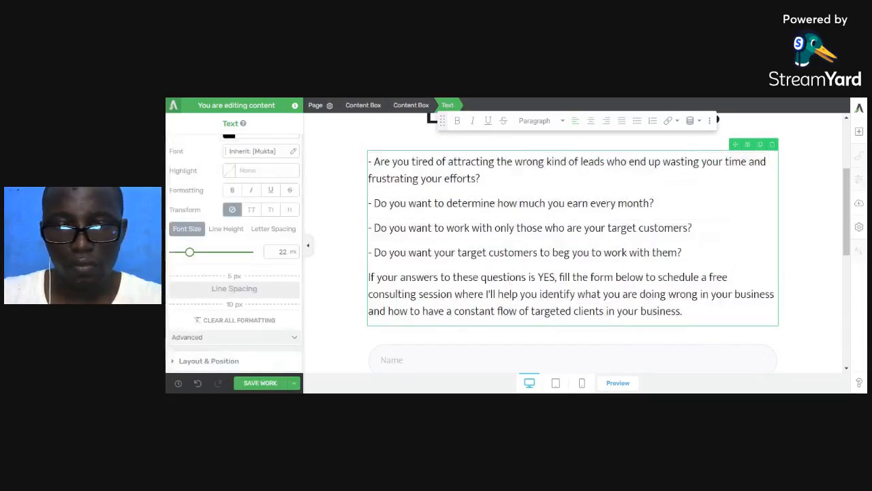
left_click_drag(682, 311, 359, 279)
key("ctrl+c")
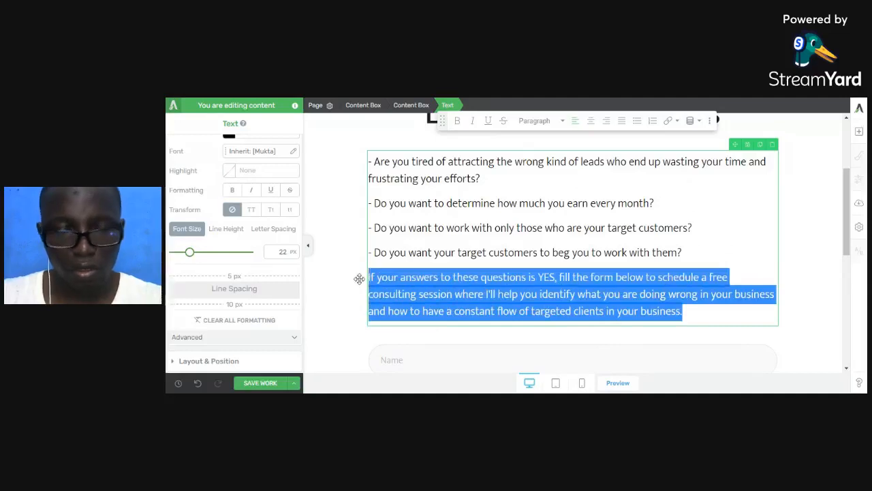
key("BackSpace")
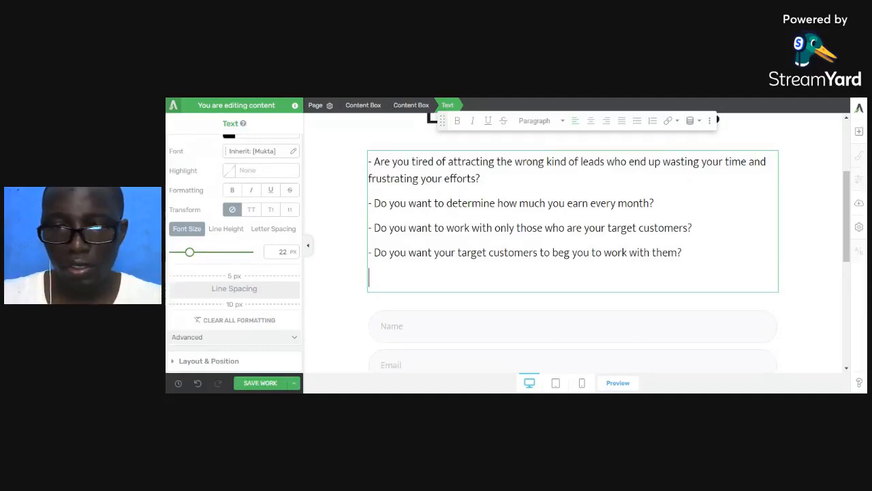
key("BackSpace")
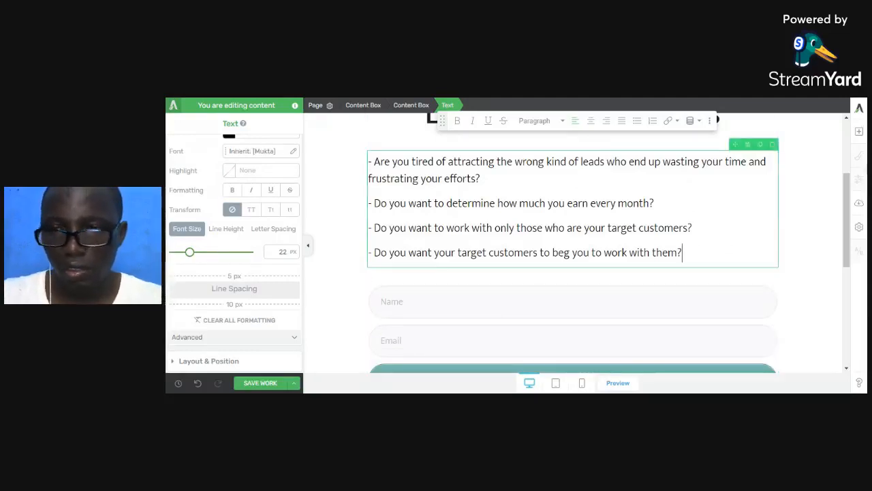
Add a new Text element above the form and paste the paragraph into it.
left_click(858, 132)
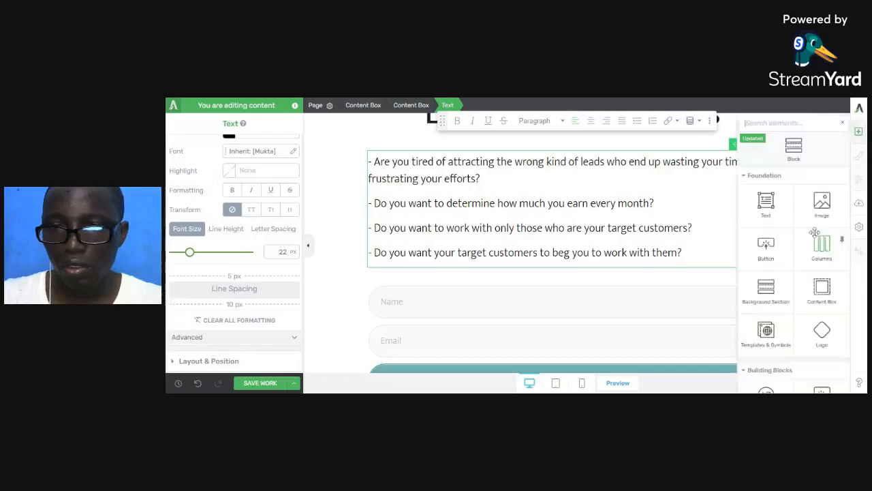
left_click_drag(765, 201, 725, 227)
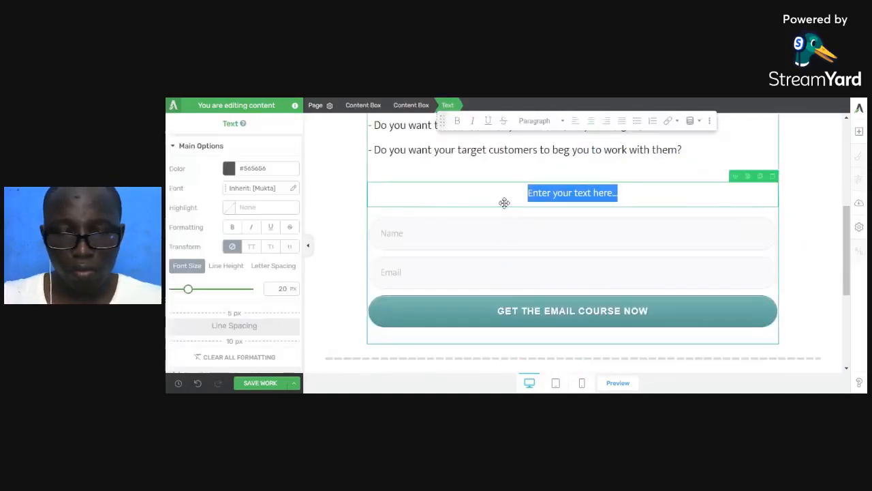
key("ctrl+v")
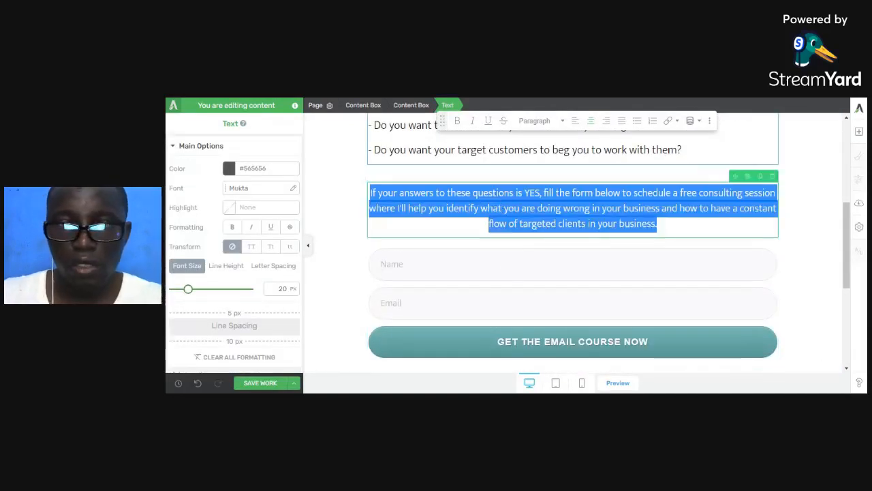
Try red bold on the pasted paragraph, then undo it and close the colour options.
left_click(255, 171)
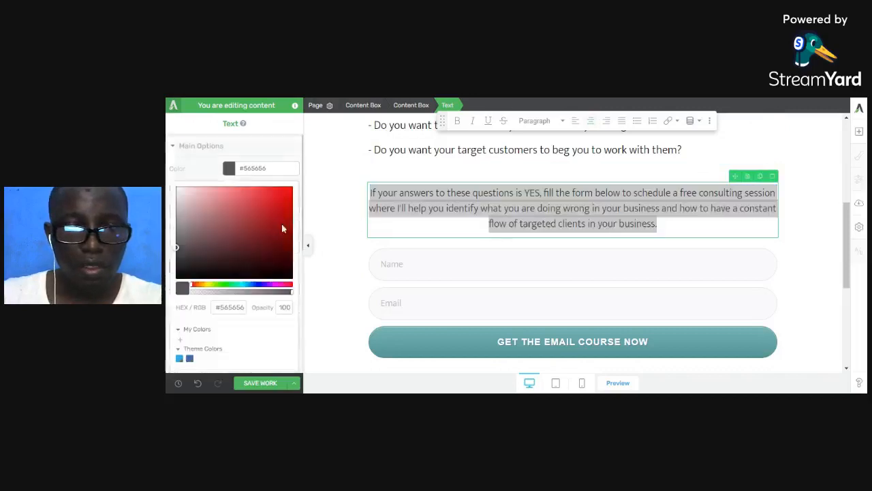
left_click_drag(288, 216, 298, 188)
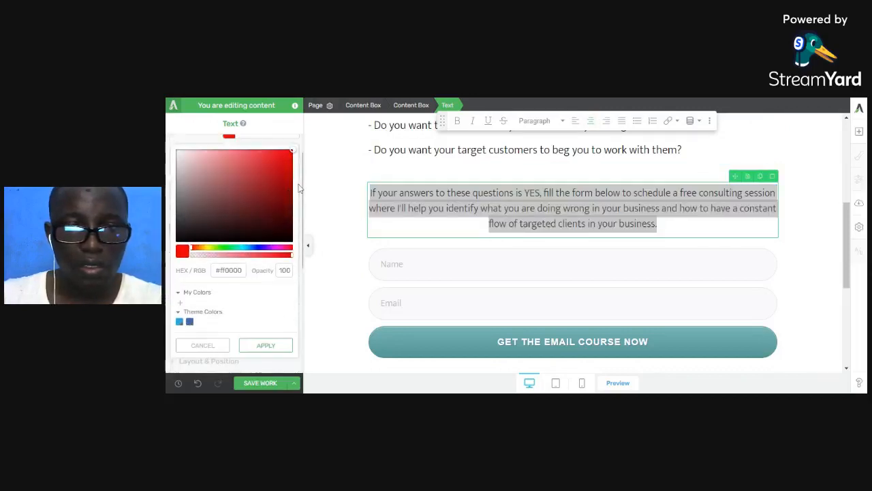
left_click(457, 120)
left_click(471, 209)
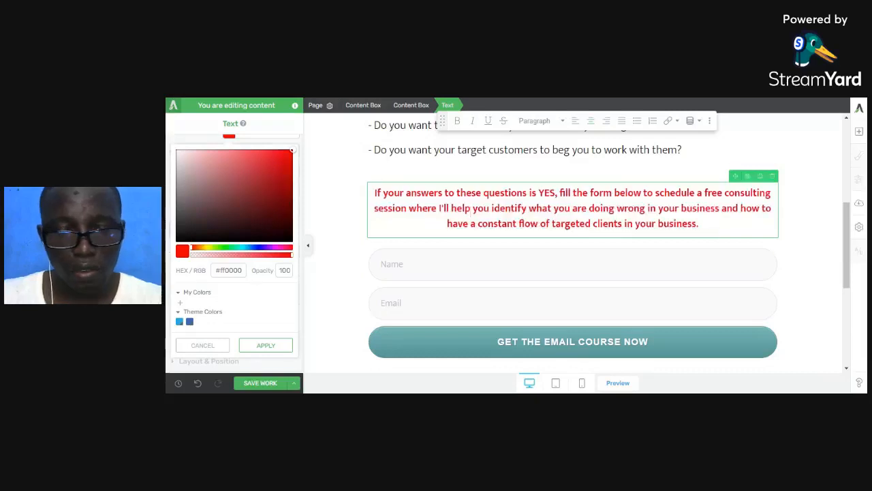
key("ctrl+z")
key("ctrl+z")
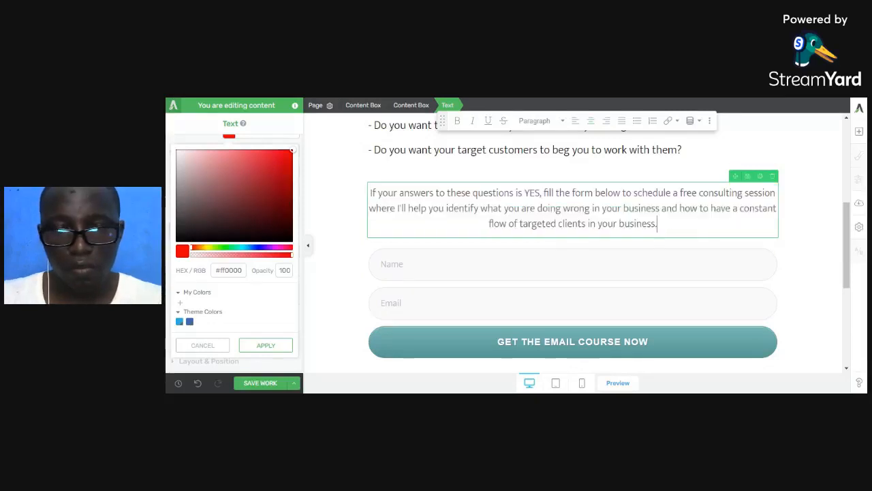
key("ctrl+a")
left_click(262, 305)
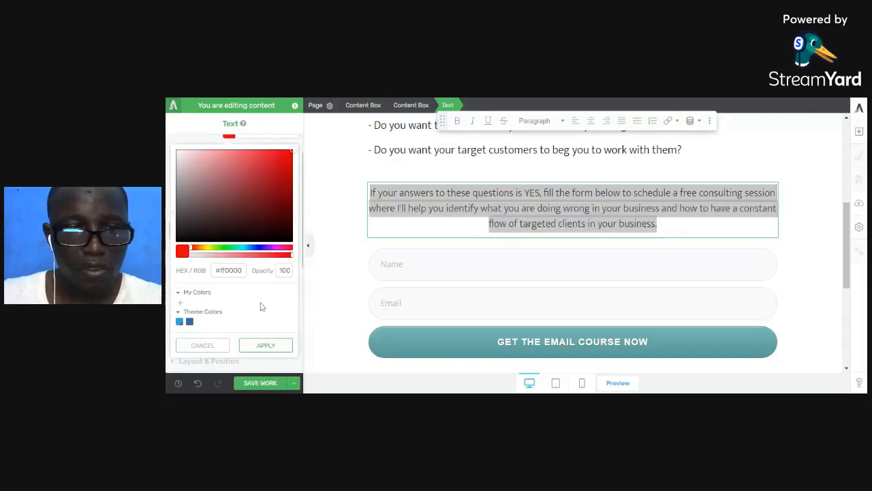
scroll(271, 218, "up", 2)
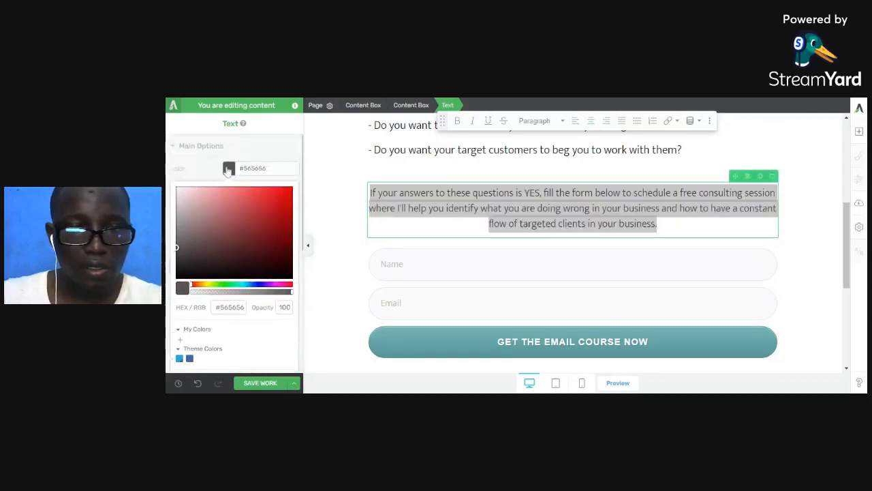
left_click(229, 172)
Make the paragraph 26 px, bold and black (#000000).
left_click_drag(182, 293, 194, 295)
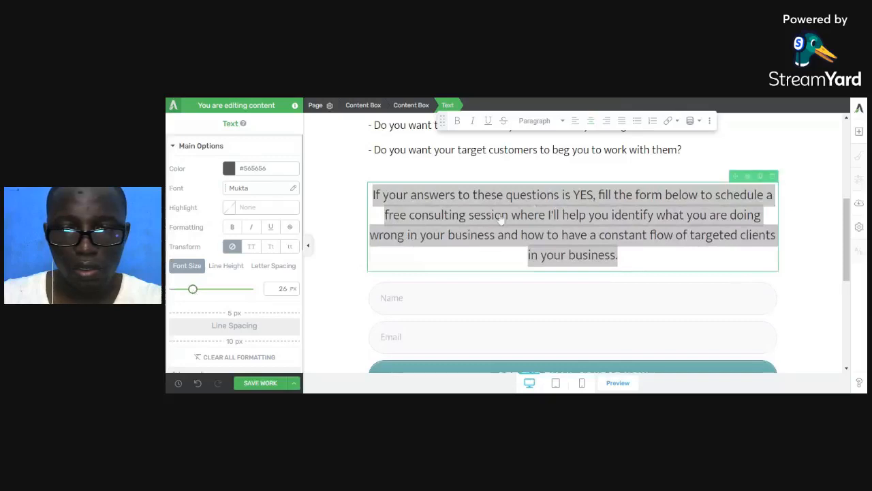
left_click(539, 197)
triple_click(539, 196)
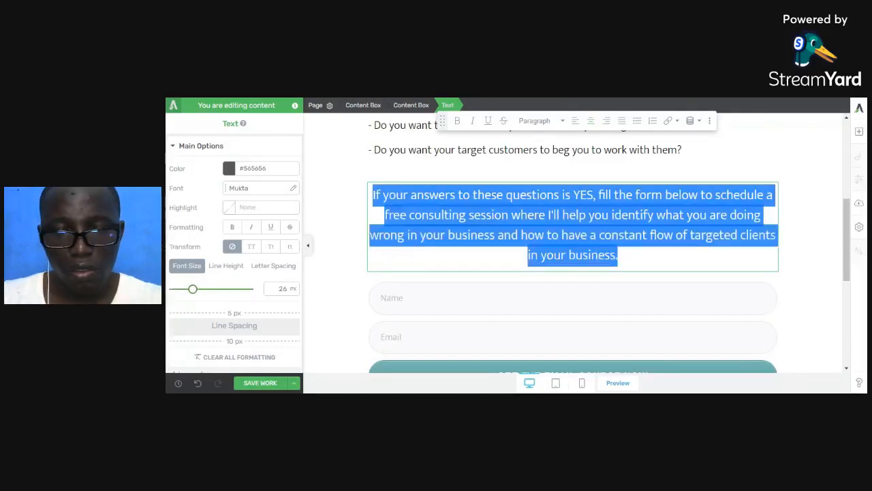
key("ctrl+b")
left_click(589, 195)
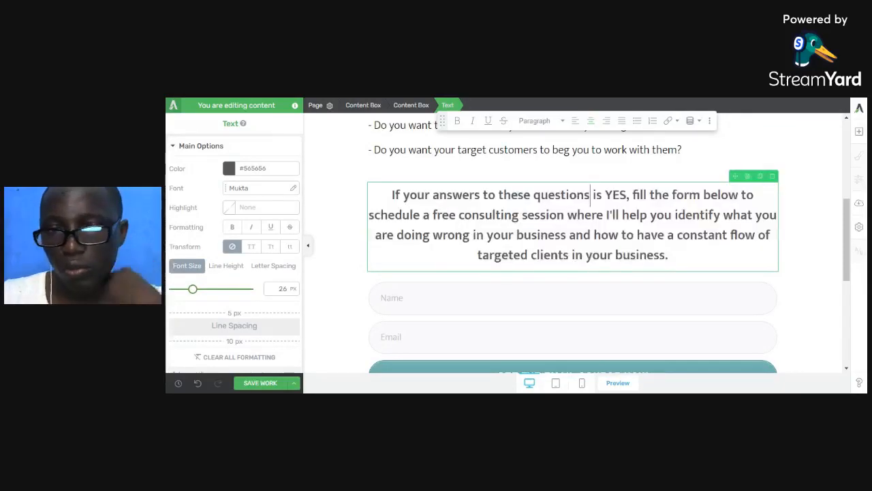
triple_click(589, 196)
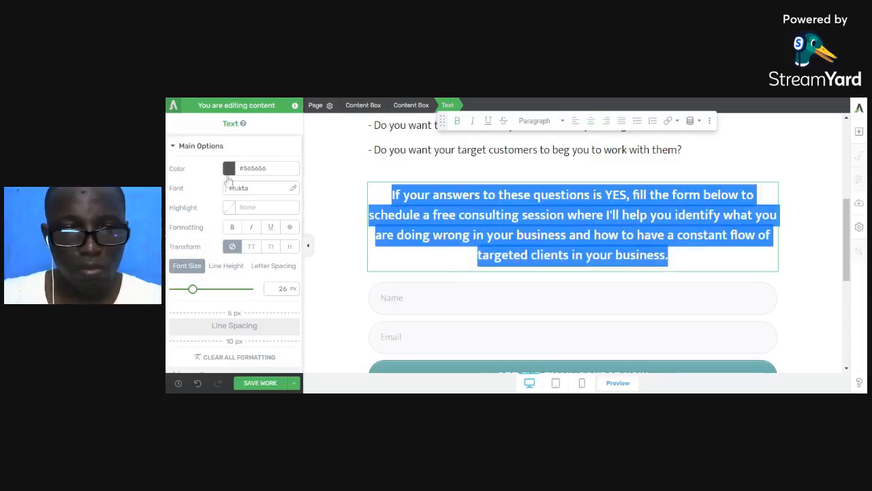
left_click(229, 168)
left_click_drag(286, 234, 303, 280)
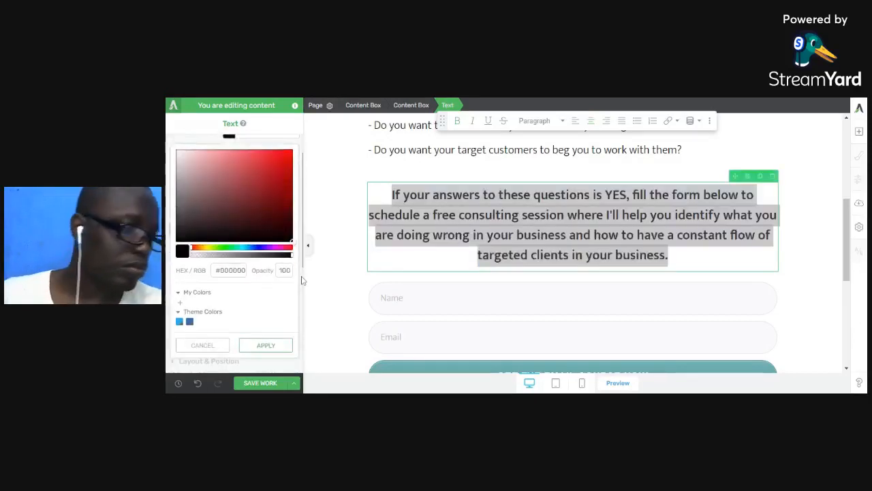
left_click(266, 345)
left_click(524, 235)
Colour the word 'YES,' red (#ff0000).
left_click_drag(630, 195, 604, 195)
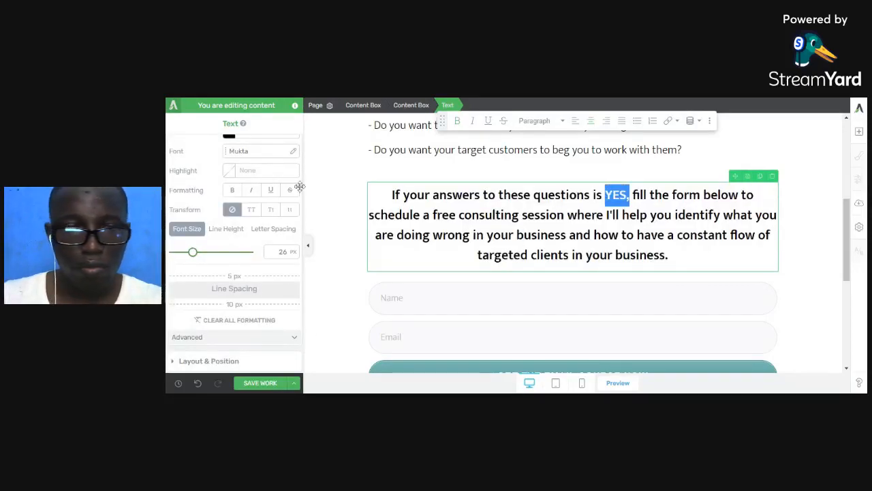
scroll(235, 191, "up", 1)
scroll(236, 191, "down", 1)
scroll(236, 190, "up", 2)
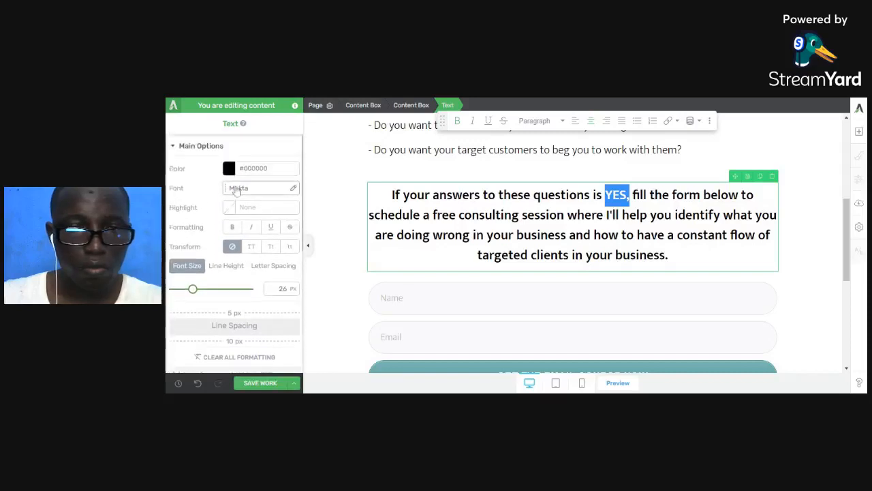
left_click(232, 173)
left_click_drag(278, 192, 303, 146)
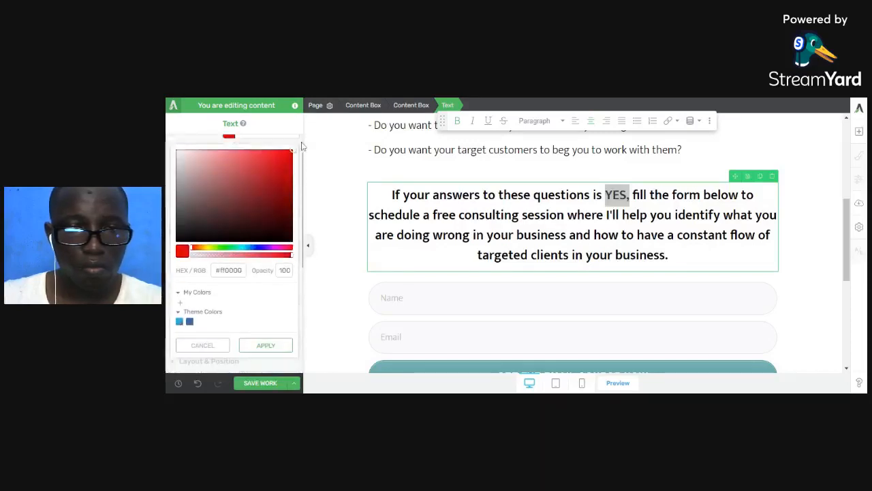
left_click(284, 345)
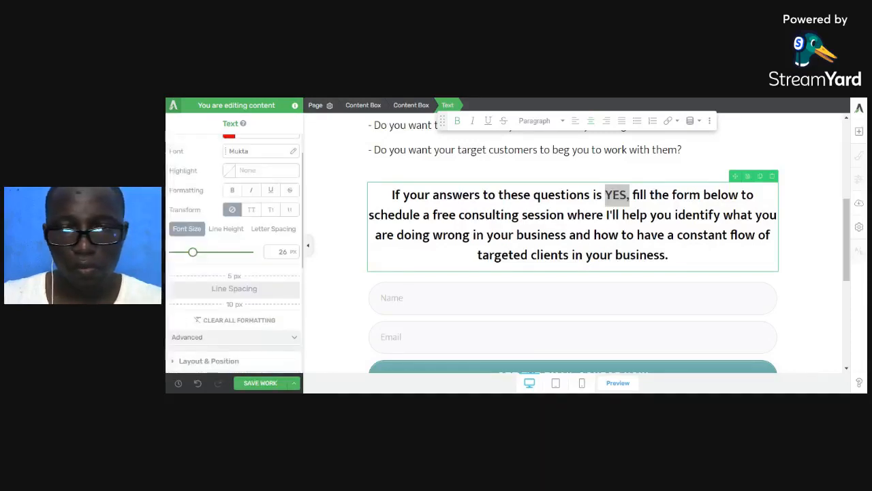
left_click(512, 216)
scroll(518, 218, "up", 1)
scroll(536, 229, "down", 2)
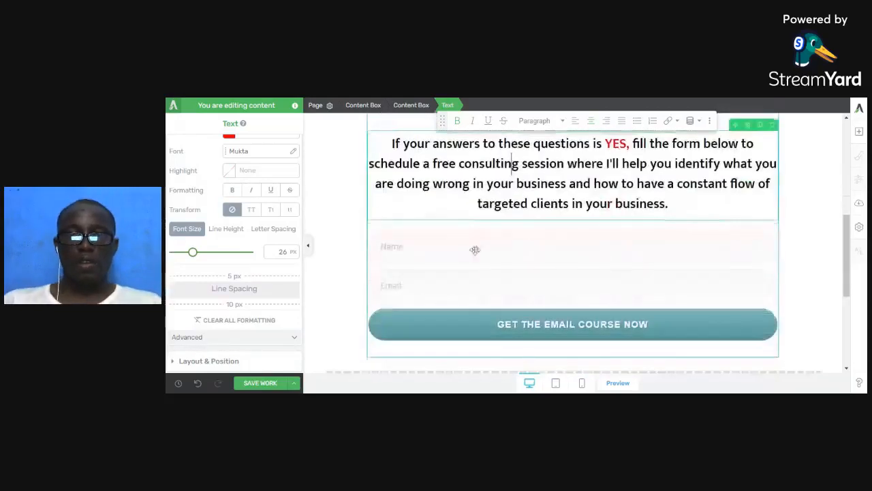
Save the page and scroll down to the Name and Email opt-in form.
left_click(268, 384)
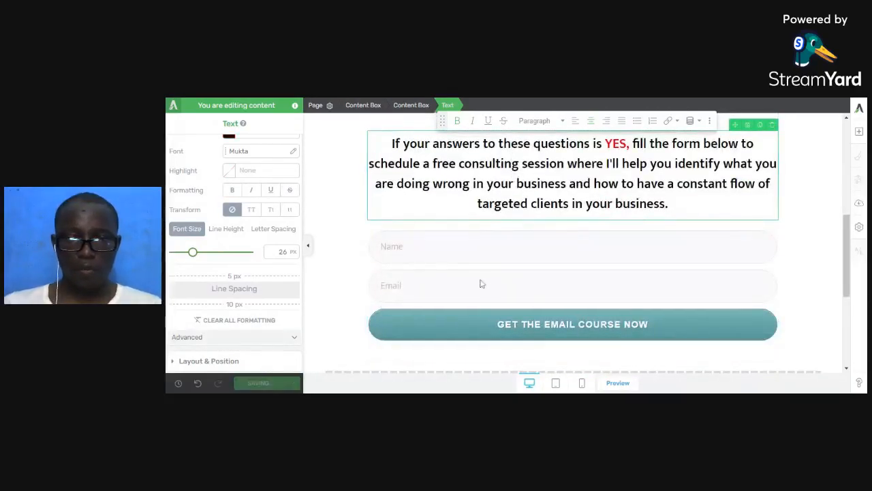
scroll(481, 282, "down", 5)
scroll(484, 279, "up", 2)
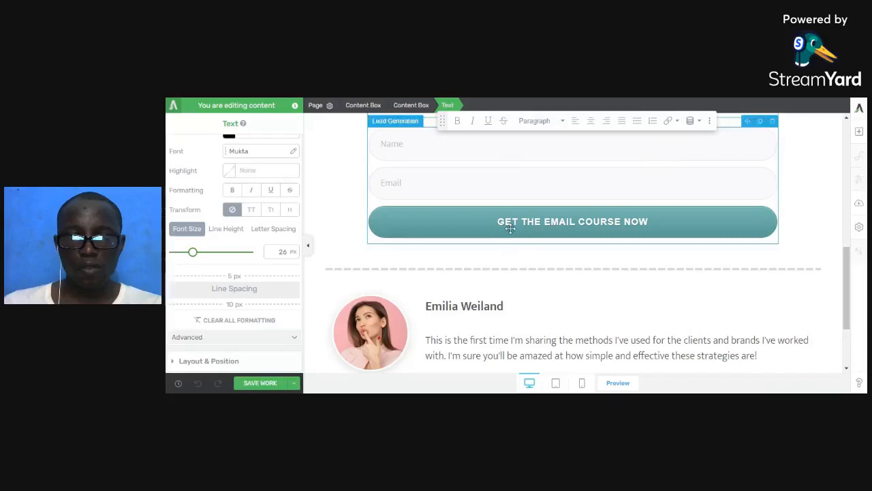
scroll(521, 240, "up", 1)
scroll(521, 240, "up", 2)
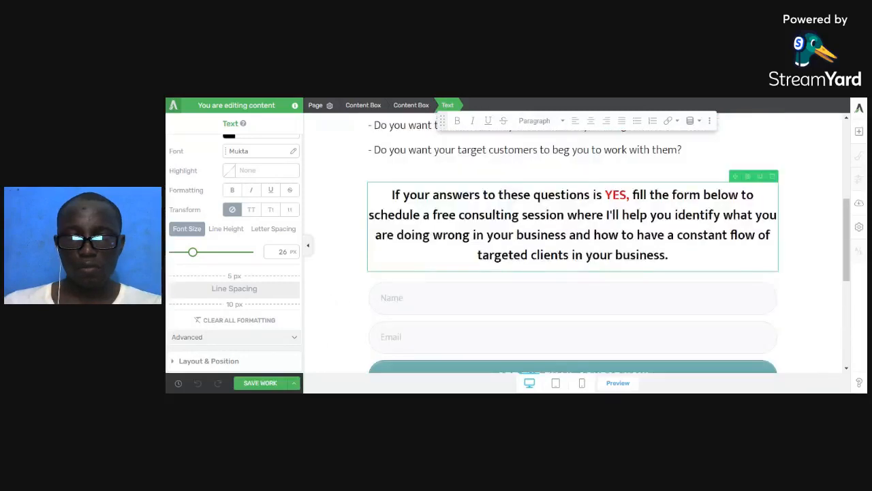
scroll(522, 248, "down", 1)
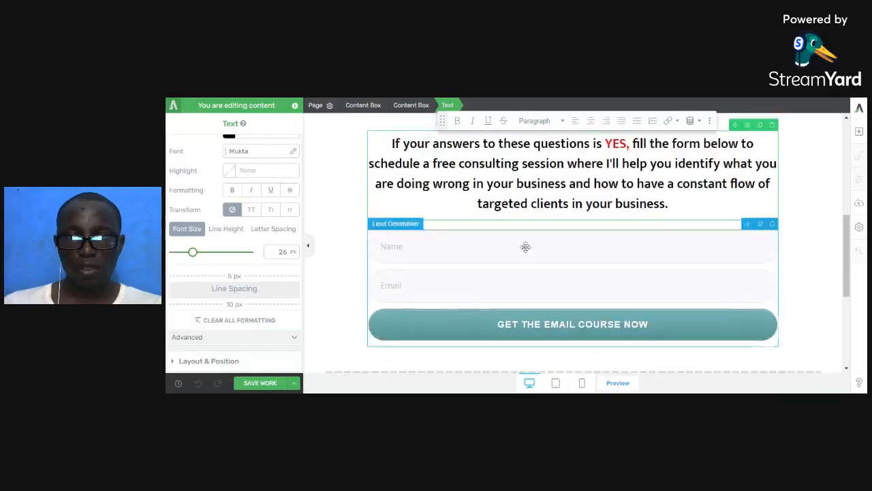
scroll(521, 247, "up", 5)
scroll(526, 252, "down", 1)
scroll(526, 253, "down", 2)
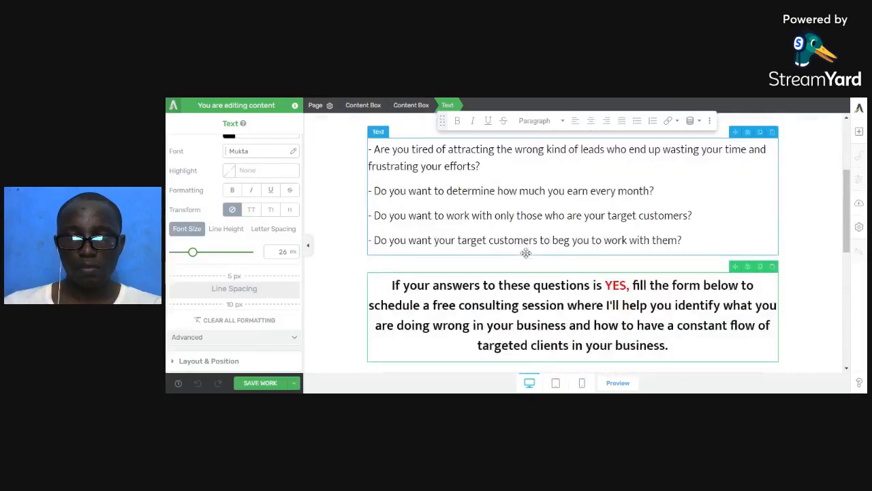
scroll(529, 286, "down", 2)
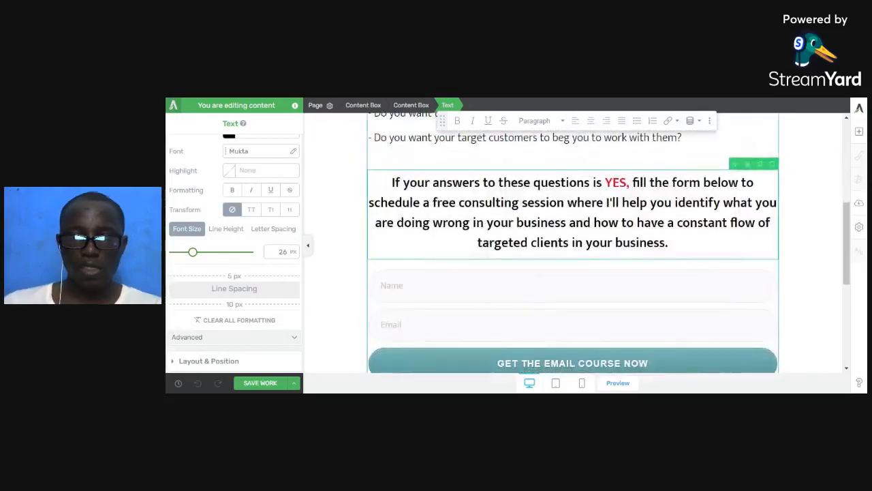
scroll(526, 270, "down", 1)
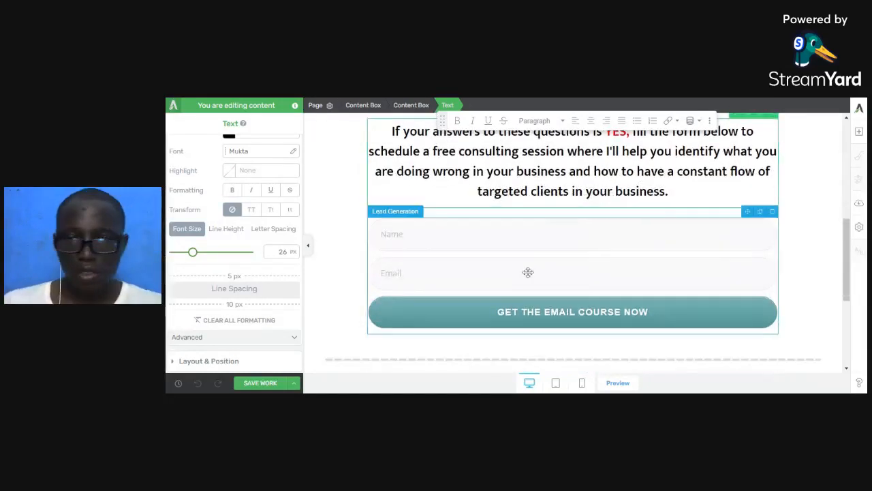
Select the Name and Email opt-in form, then switch to the Consulting TY Page tab.
left_click(527, 262)
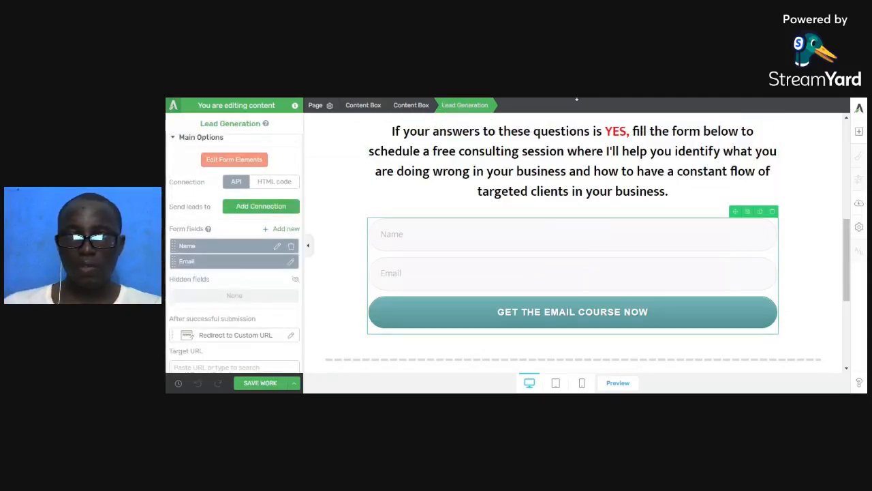
left_click(576, 99)
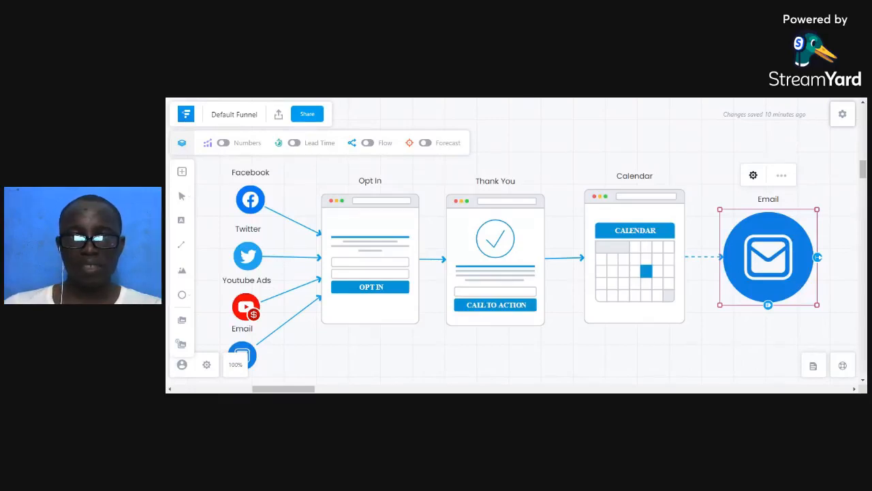
Cycle browser tabs from the Funnelytics map back to the Consulting TY Page editor.
key("ctrl+Tab")
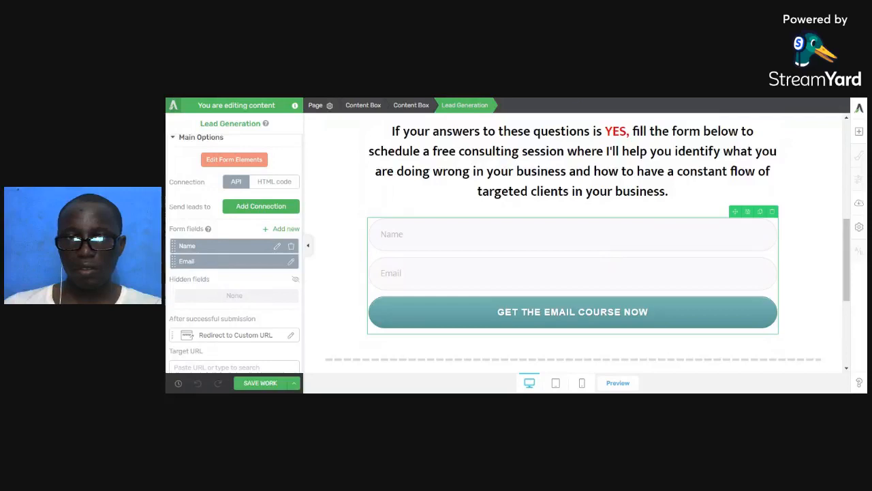
key("ctrl+Tab")
Copy the Consulting TY Page address into the form's Target URL and save the page.
left_click(844, 202)
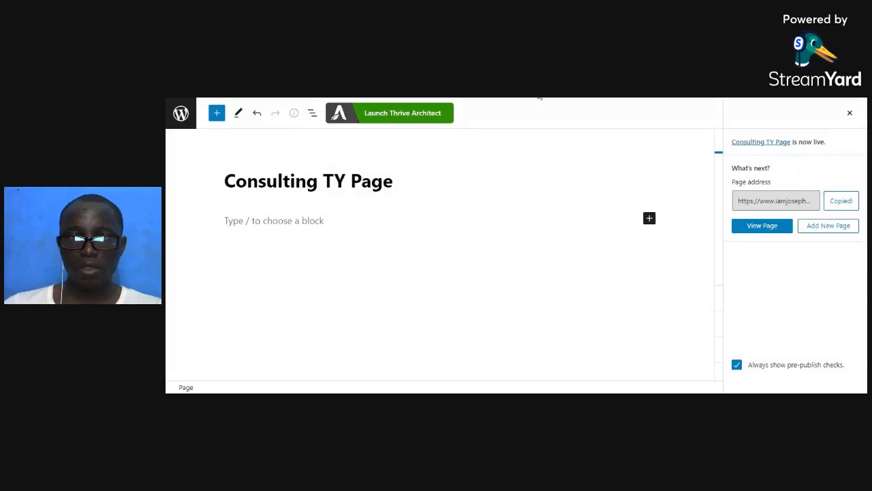
key("ctrl+Tab")
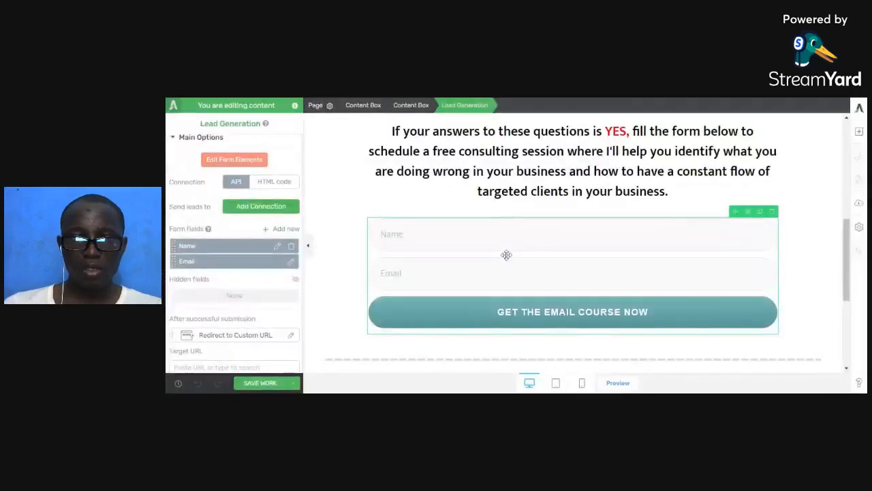
scroll(214, 334, "down", 1)
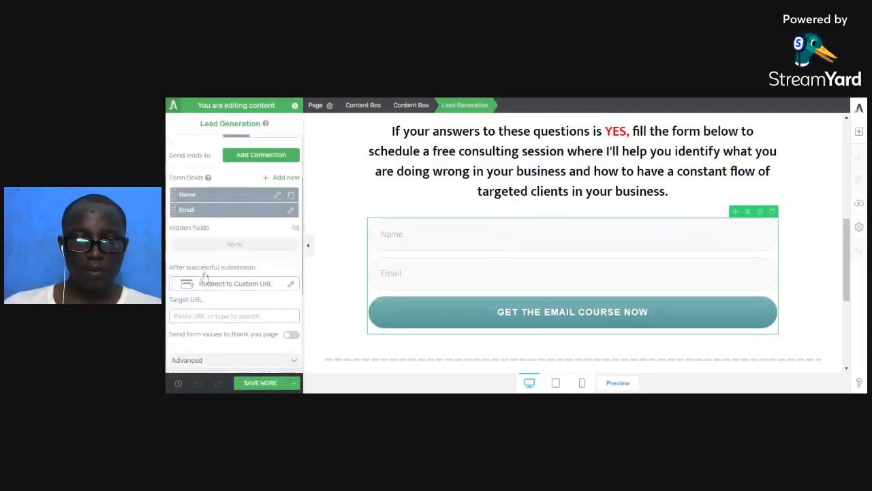
key("ctrl+v")
left_click(266, 382)
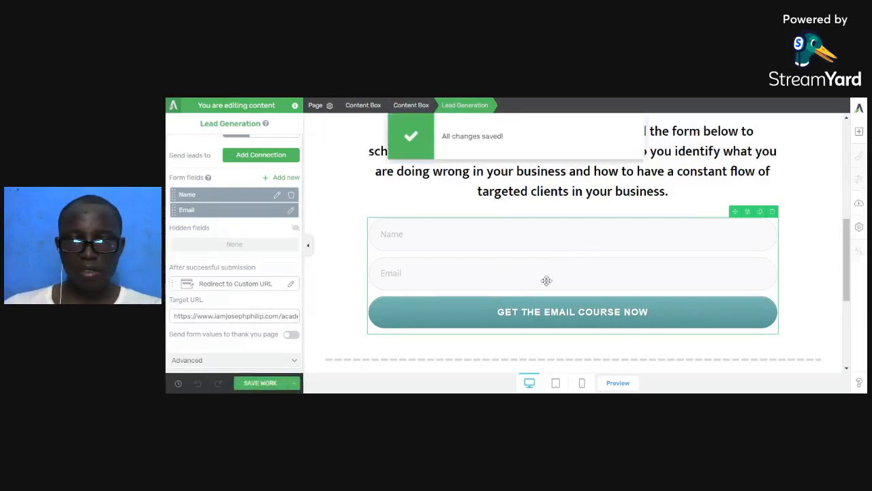
scroll(209, 231, "up", 3)
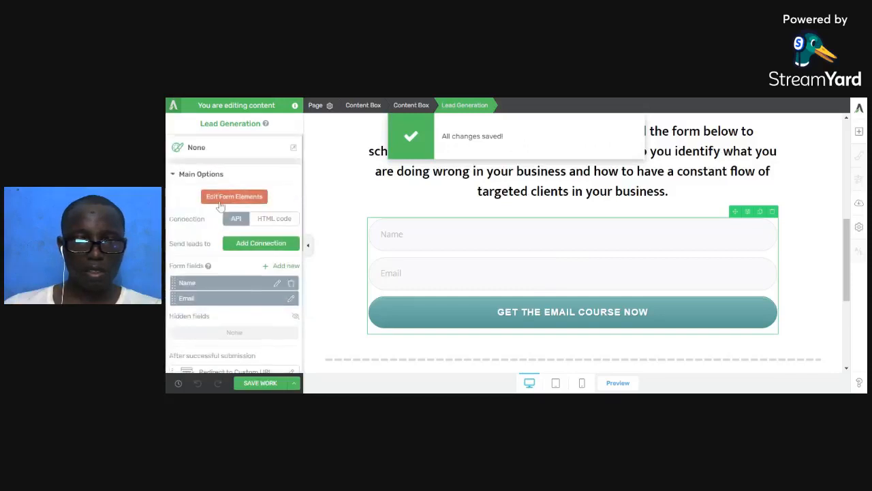
Relabel the submit button 'Yes, I Want Highly Targeted Leads'.
left_click(220, 196)
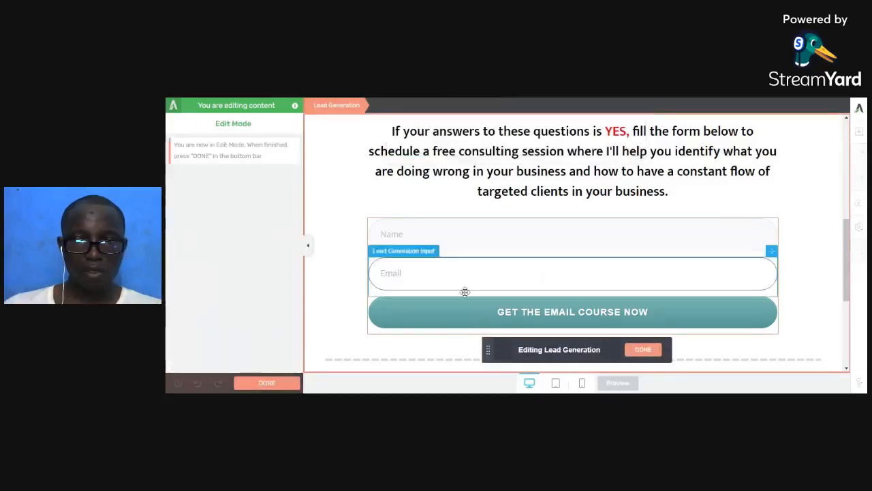
triple_click(572, 312)
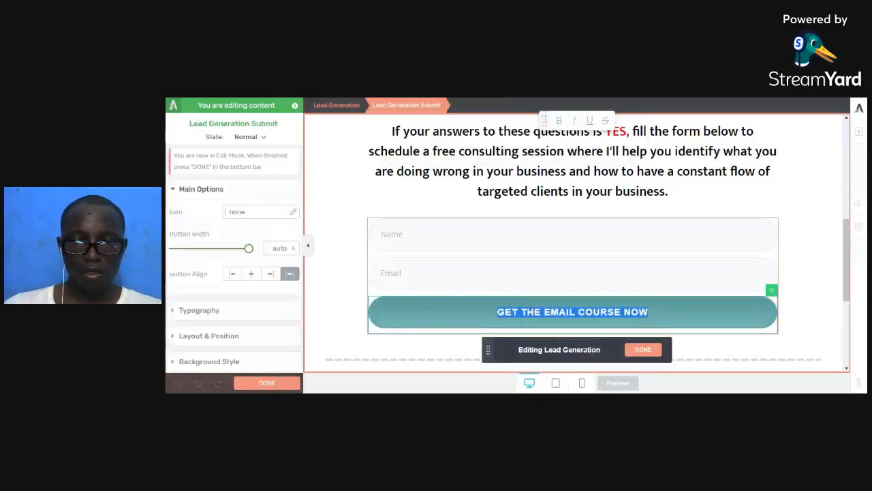
type("Yes, I Want ")
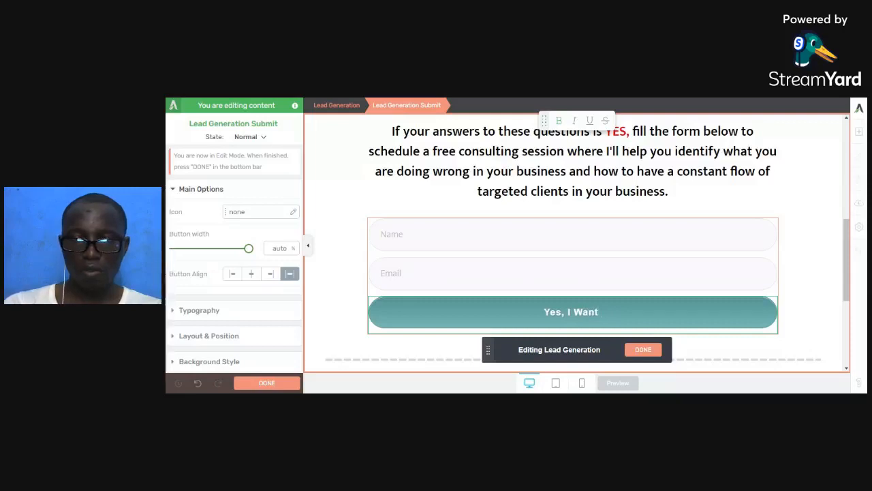
type("Hi")
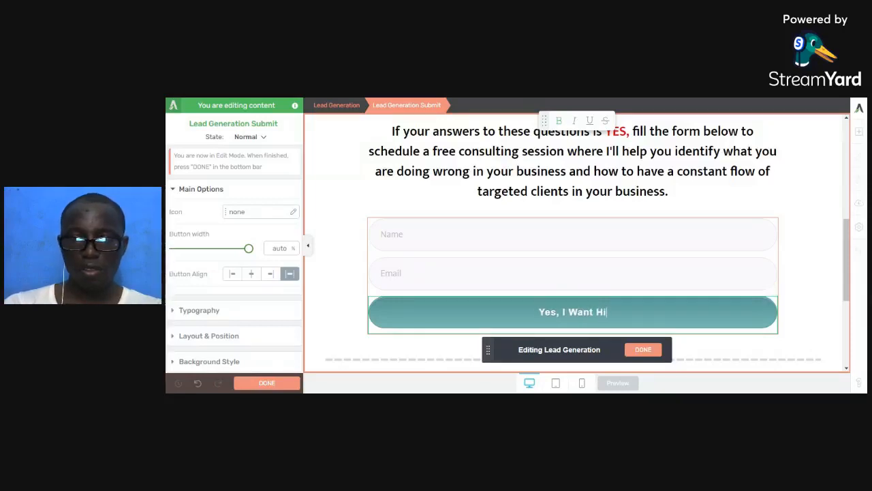
type("ghly Targ")
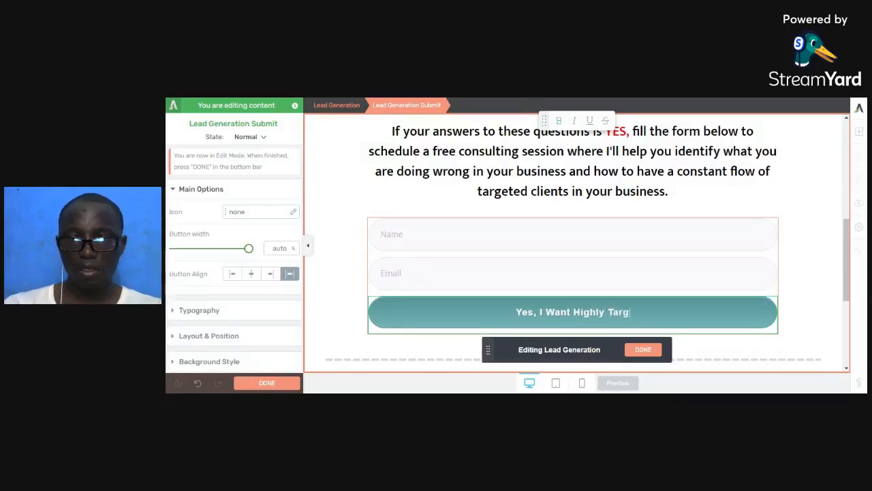
type("eted Leads")
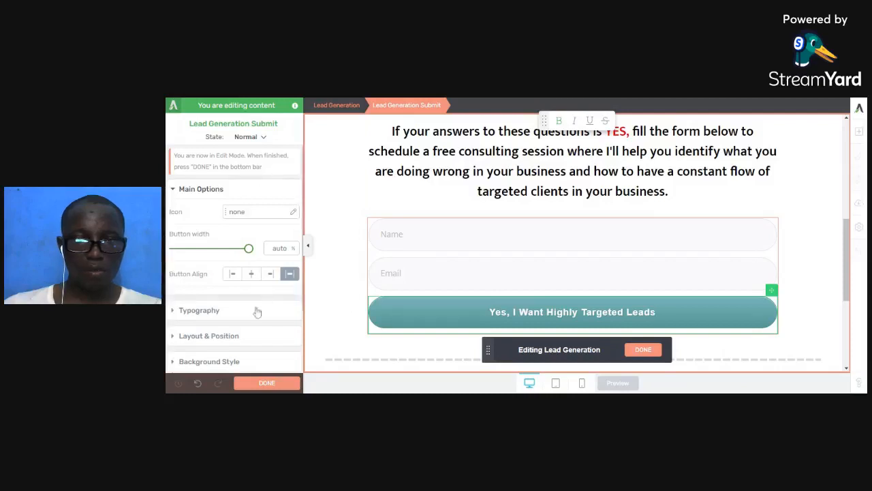
scroll(244, 331, "down", 2)
scroll(248, 311, "up", 2)
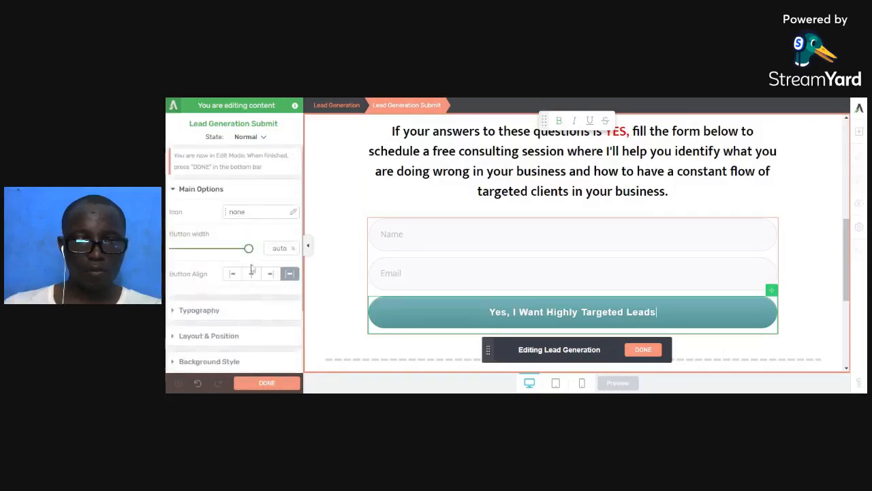
Search the icon library for 'arr' and select the circled right-arrow icon for the button.
left_click(273, 216)
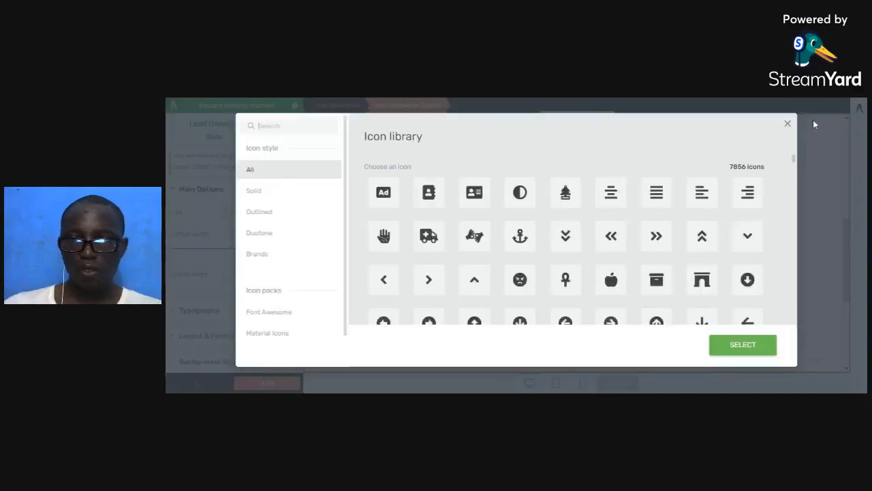
scroll(579, 249, "down", 2)
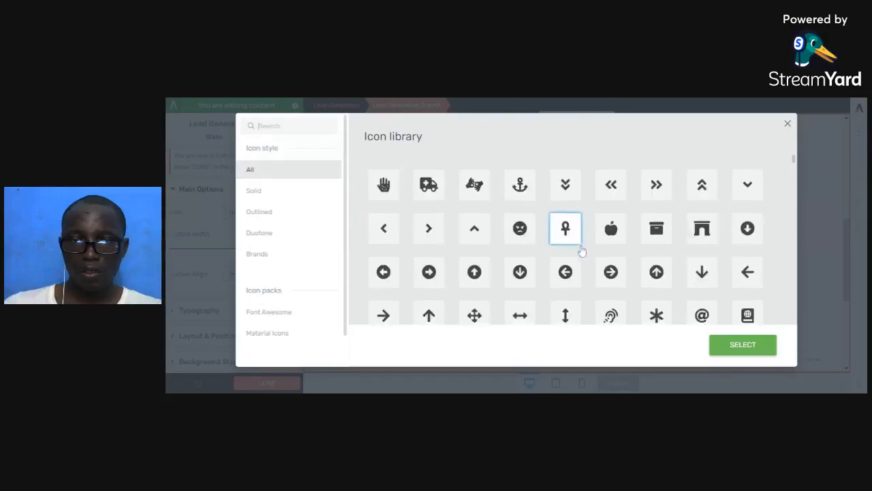
scroll(581, 253, "down", 2)
scroll(582, 257, "down", 4)
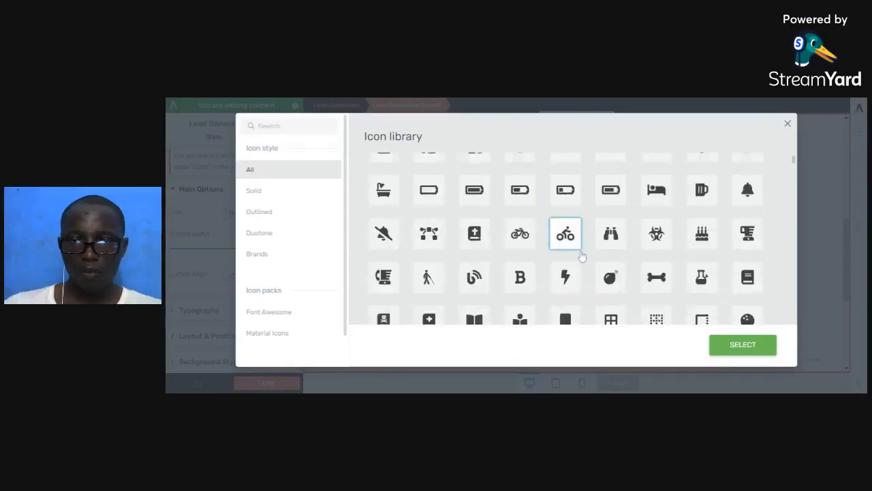
scroll(581, 257, "down", 5)
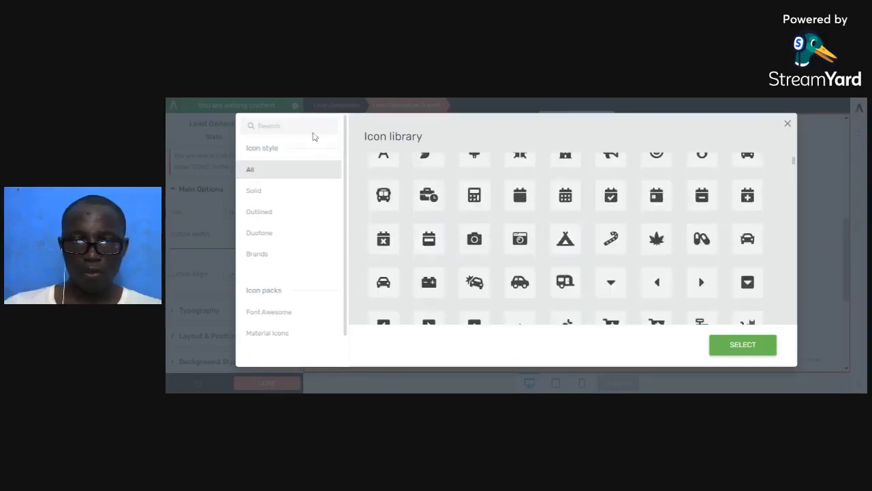
type("arr")
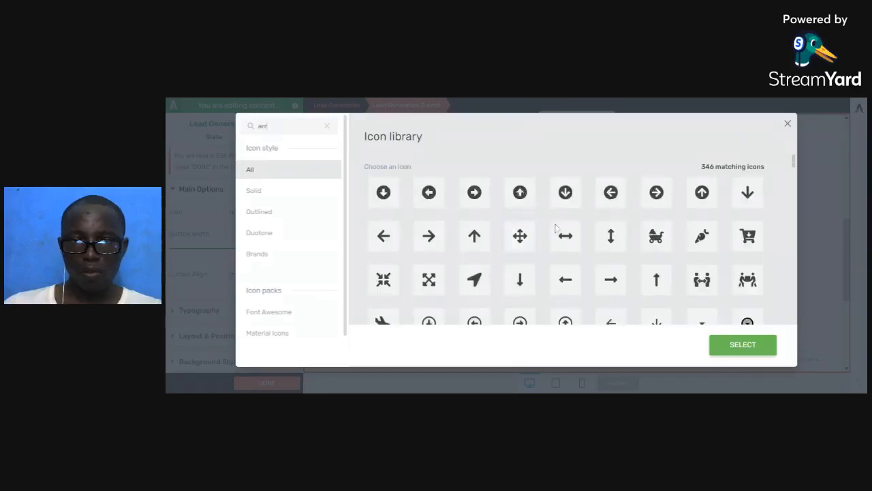
scroll(521, 250, "down", 1)
scroll(521, 252, "down", 1)
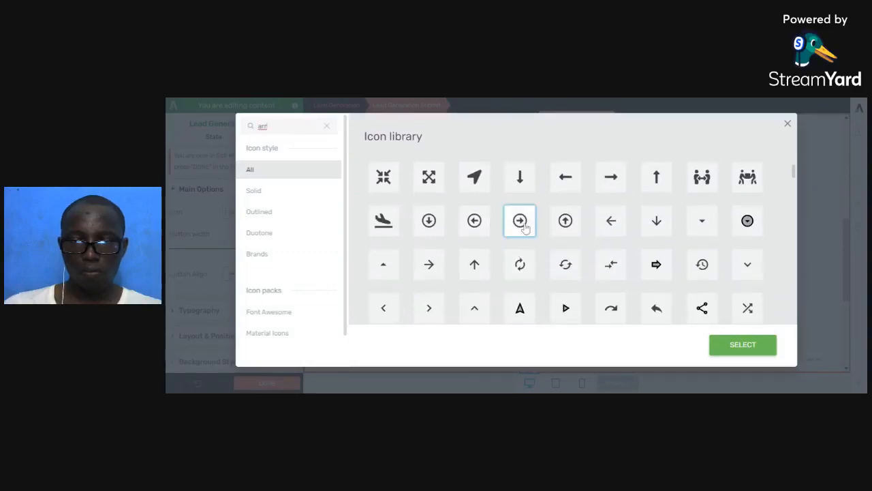
left_click(523, 225)
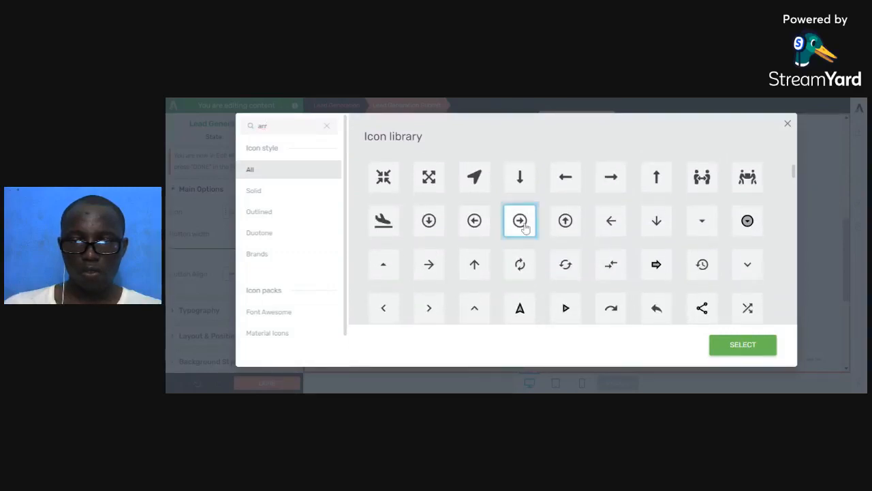
left_click(724, 343)
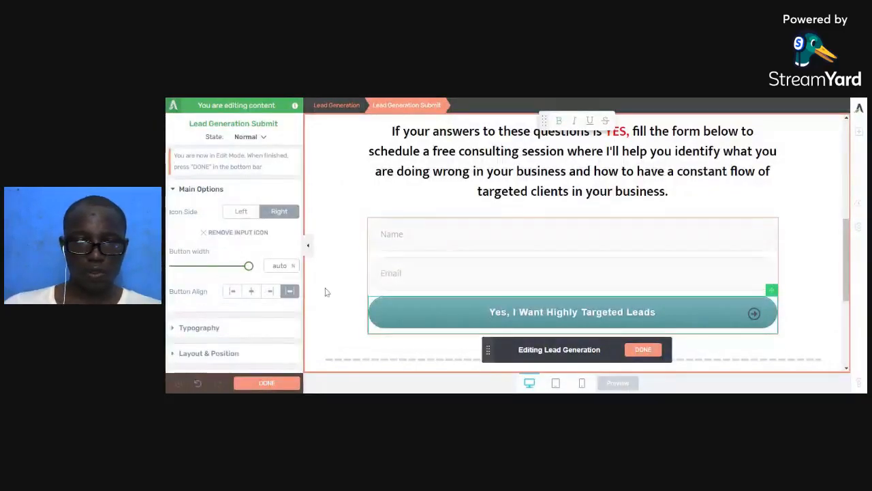
Set the button's icon side to Left and centre-align the button.
left_click(239, 212)
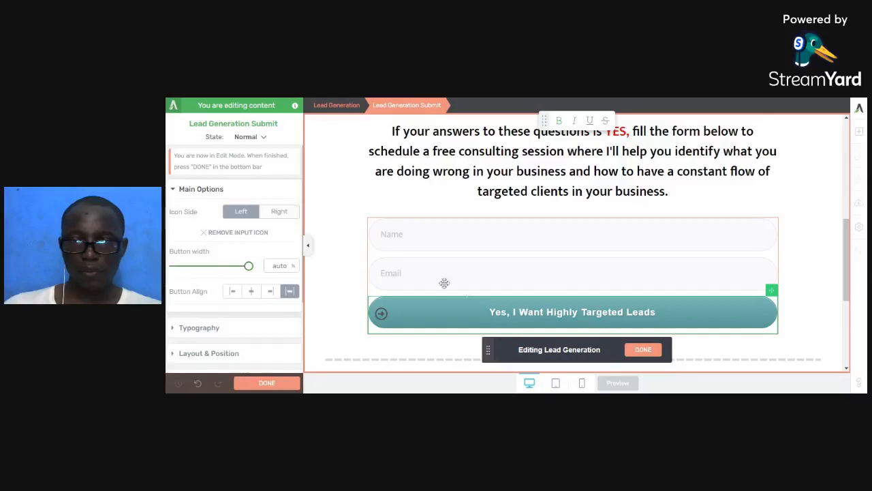
left_click(251, 291)
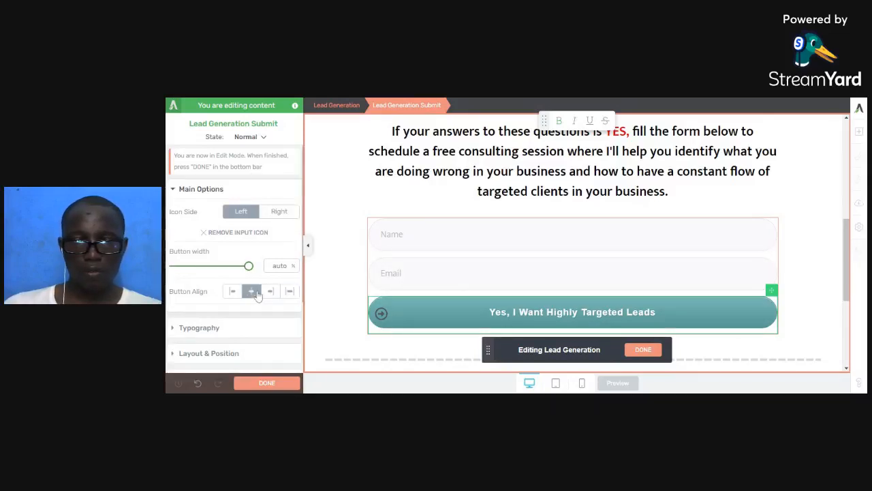
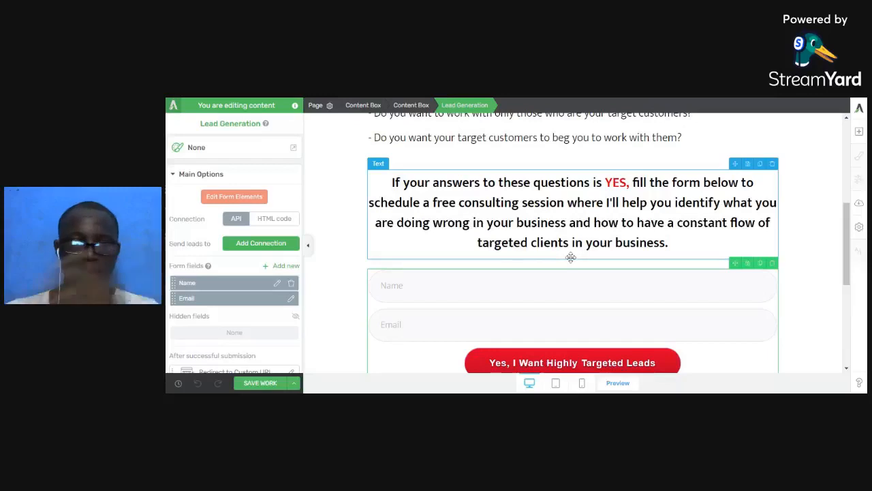
Scroll down to the Lead Generation form with its Name and Email fields.
scroll(571, 257, "down", 1)
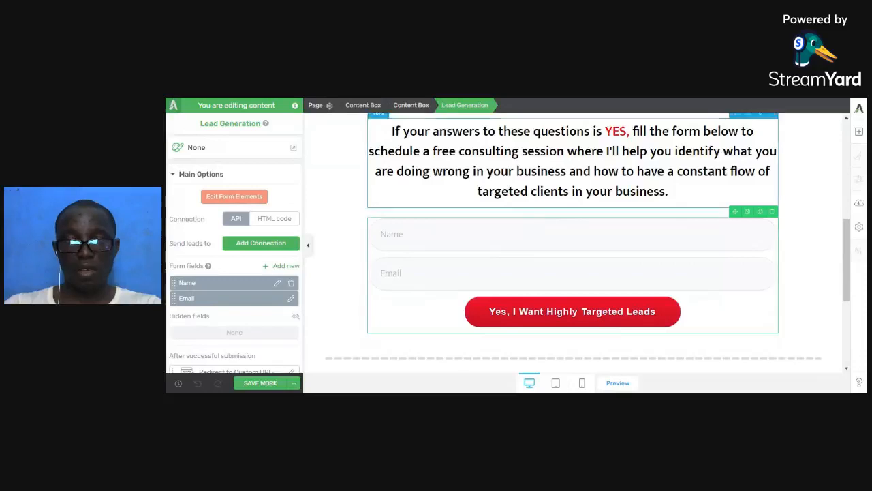
left_click(621, 387)
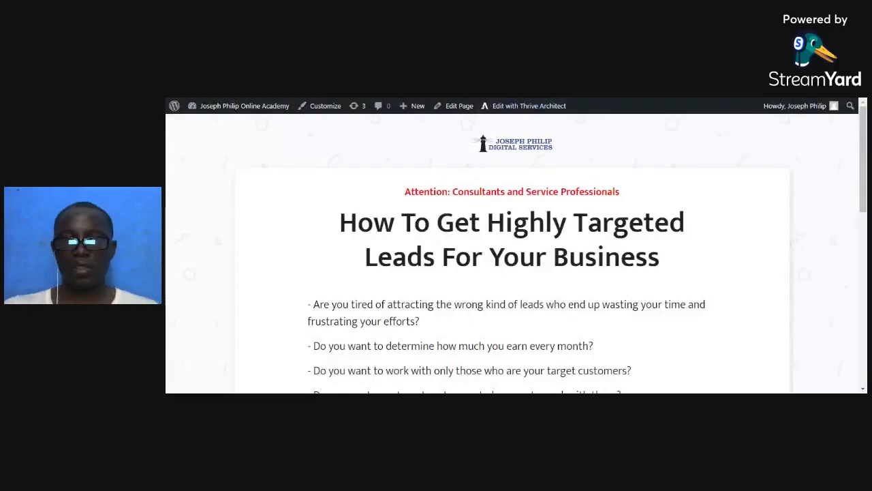
scroll(518, 232, "down", 3)
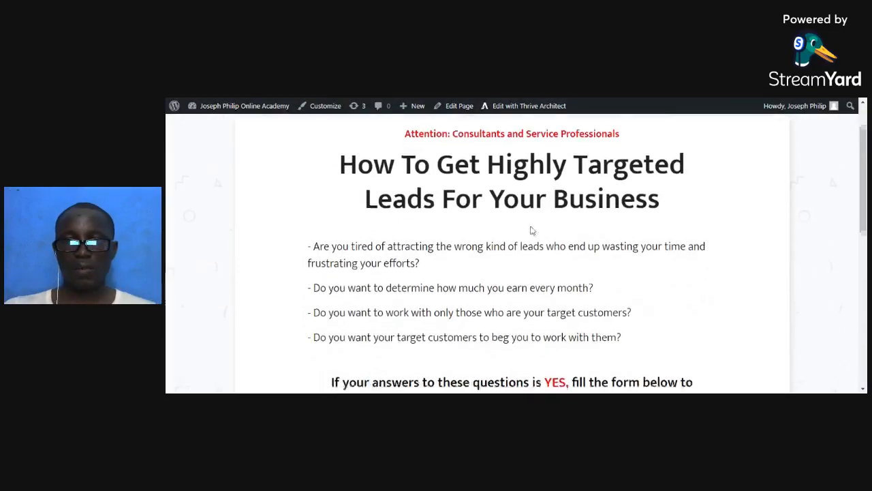
scroll(502, 249, "down", 3)
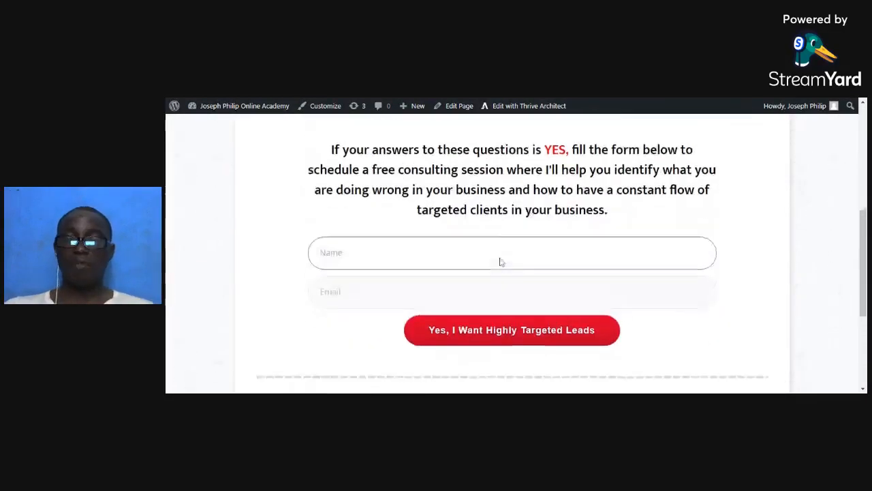
scroll(500, 260, "up", 2)
scroll(499, 259, "up", 2)
scroll(499, 259, "down", 5)
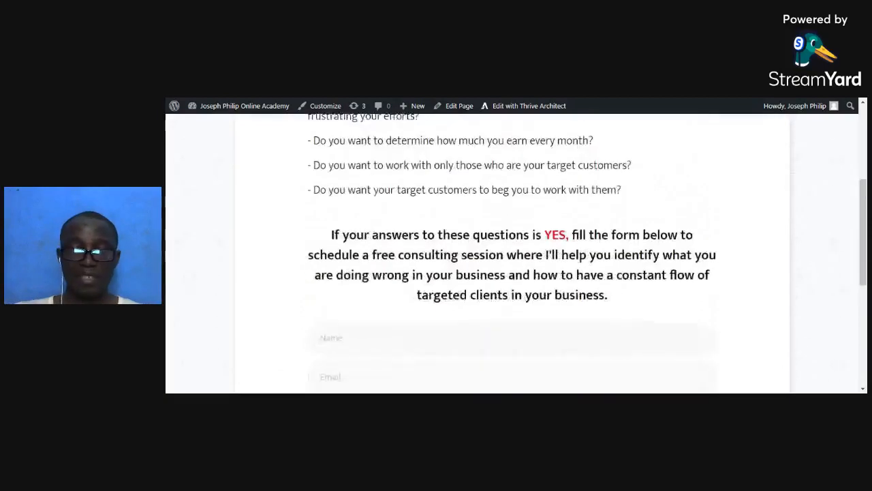
scroll(416, 245, "up", 3)
scroll(416, 245, "down", 2)
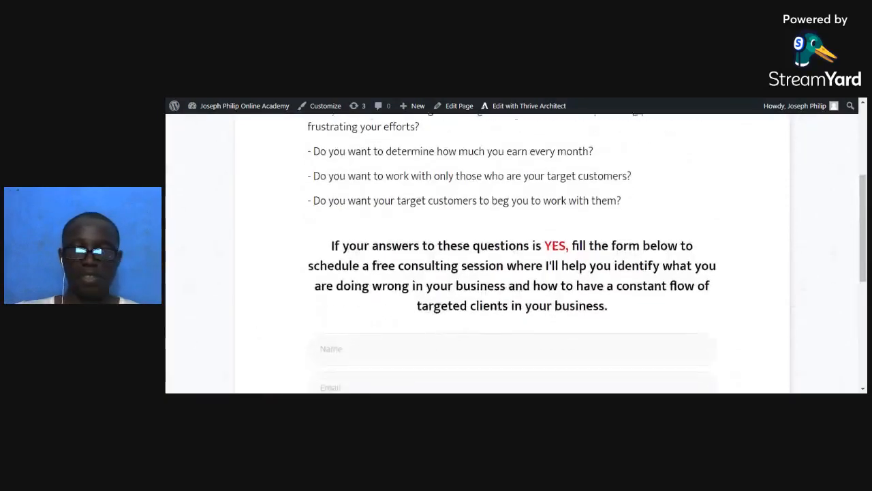
scroll(416, 246, "up", 3)
scroll(417, 245, "down", 3)
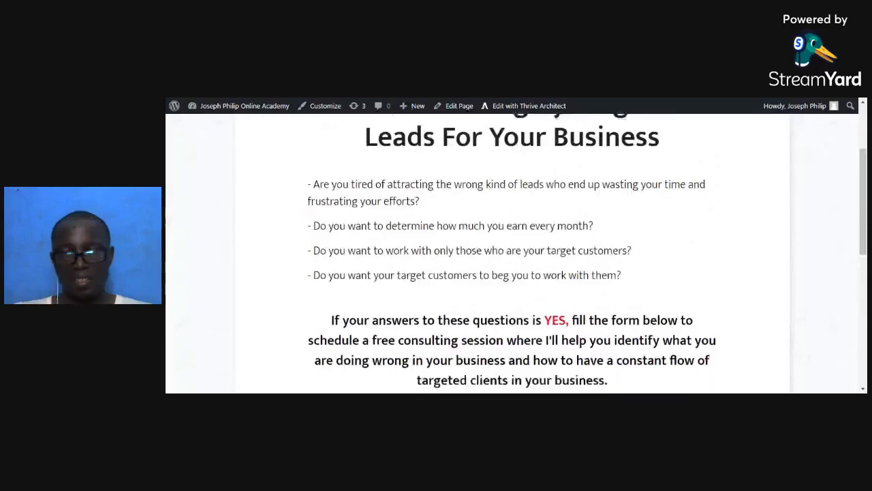
scroll(416, 246, "down", 3)
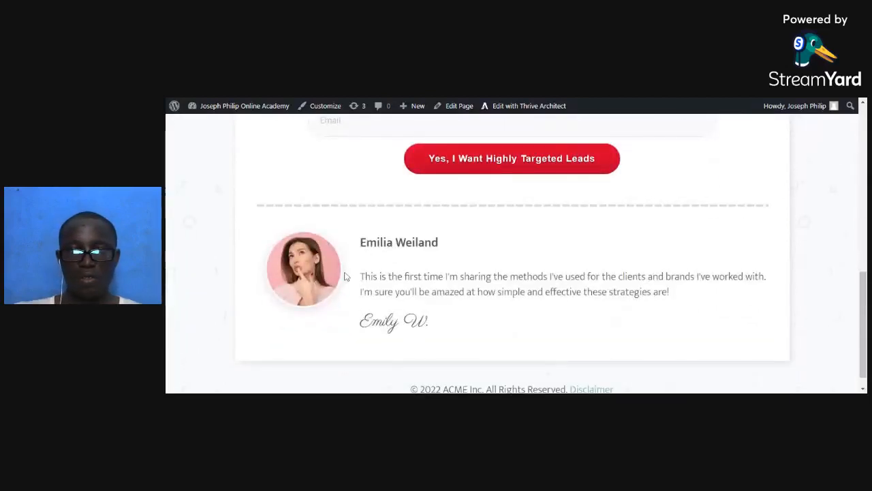
scroll(344, 295, "down", 1)
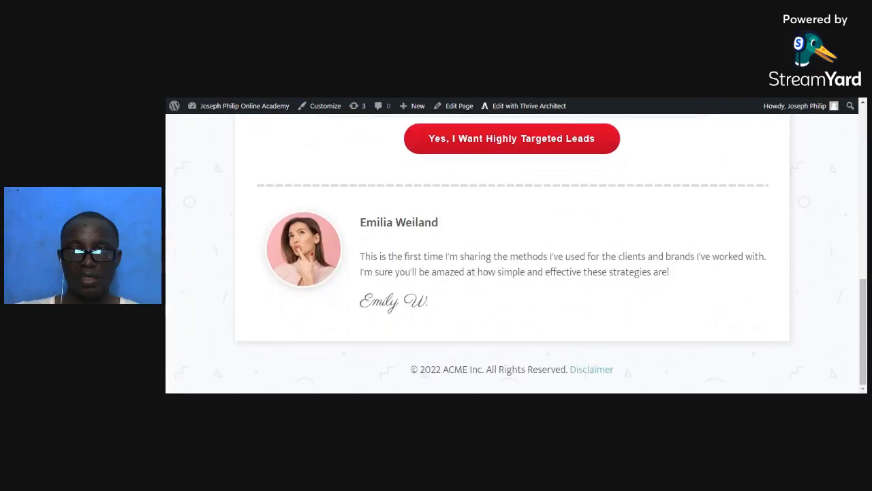
key("ctrl+shift+Tab")
scroll(512, 321, "down", 4)
scroll(512, 321, "up", 1)
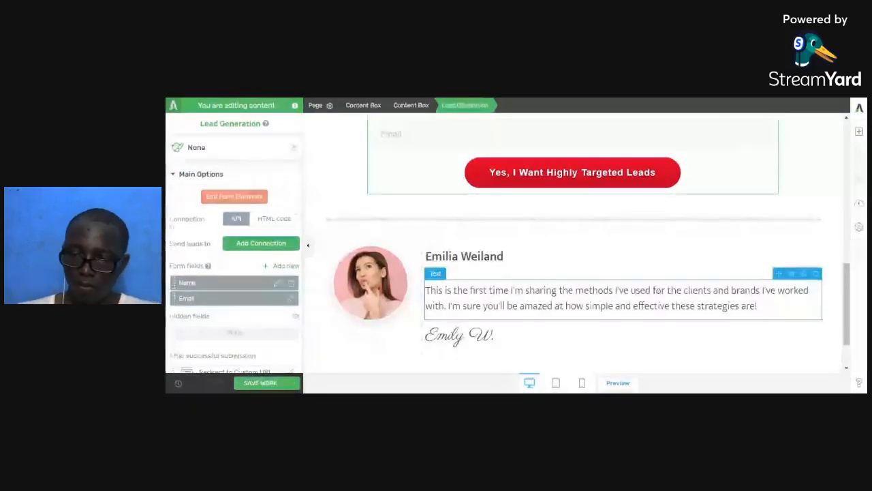
Replace the testimonial heading and script signature with the owner's name and initial, then save.
triple_click(482, 257)
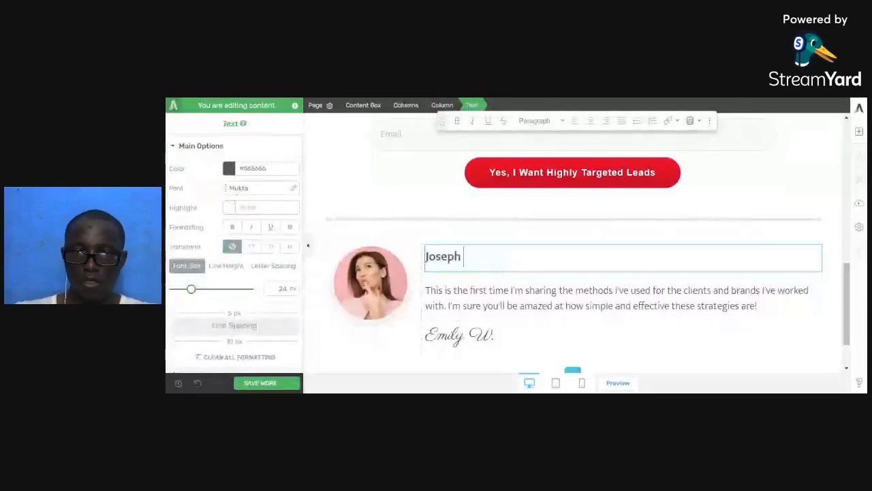
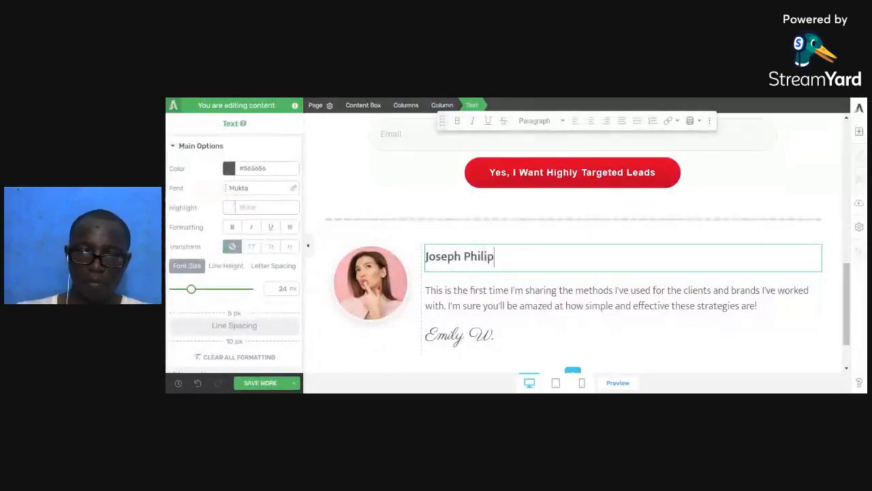
left_click(469, 335)
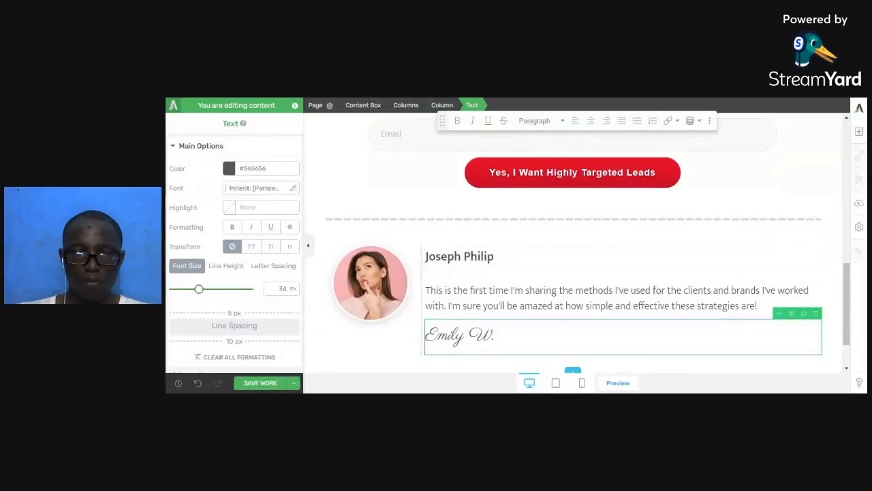
double_click(470, 335)
left_click(470, 336)
double_click(470, 335)
left_click(470, 335)
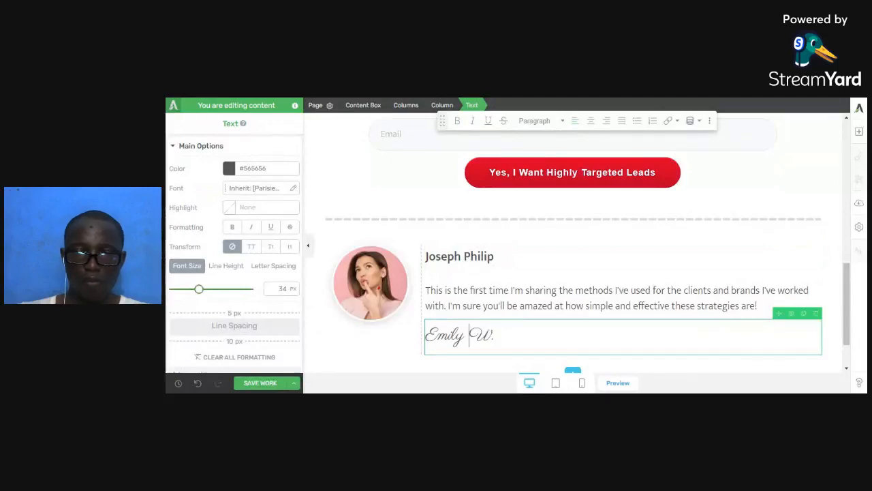
left_click_drag(469, 335, 425, 335)
type("Joseph ")
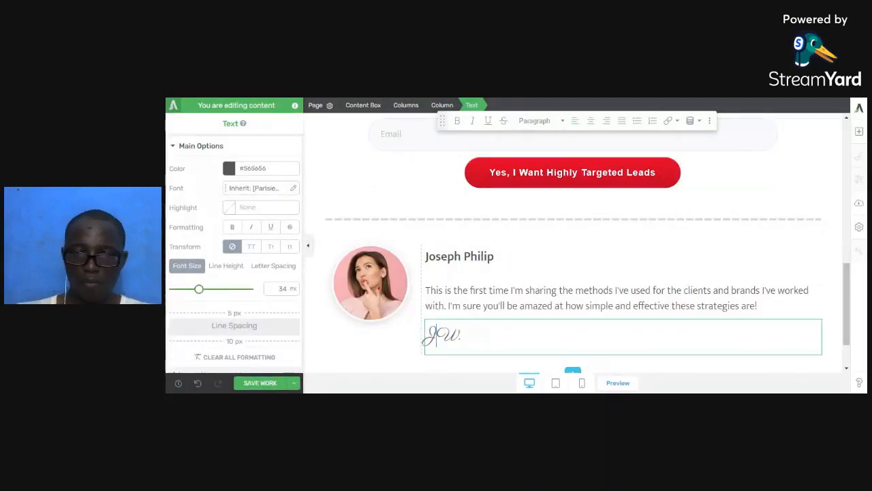
type("P")
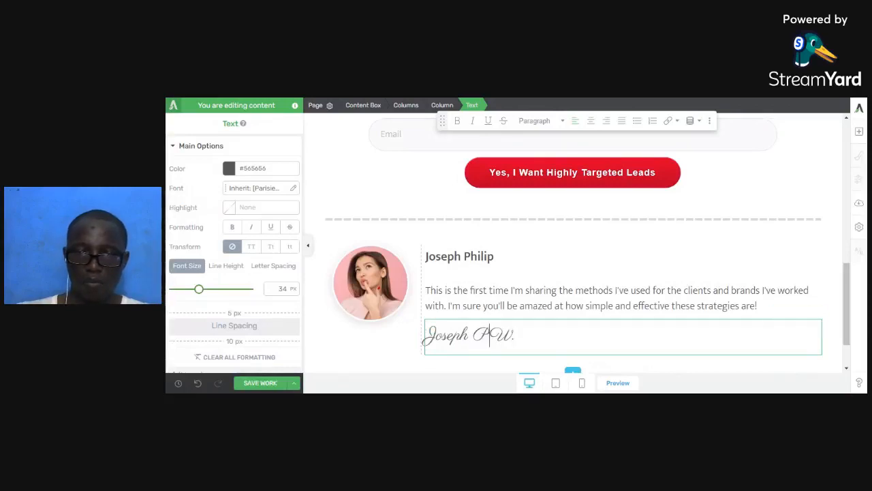
key("Delete")
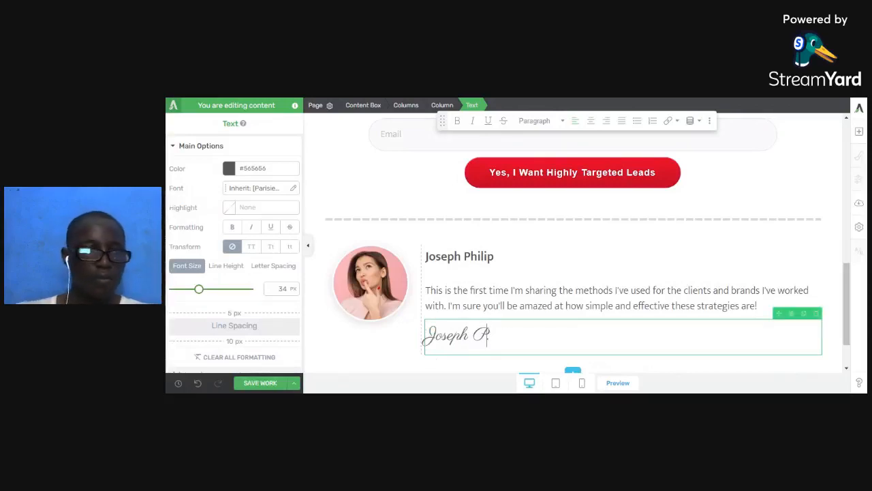
left_click(256, 382)
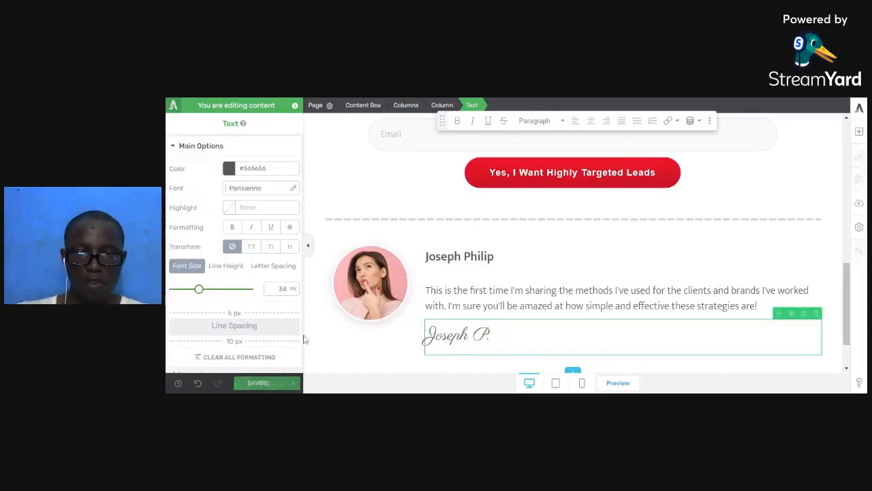
left_click(368, 292)
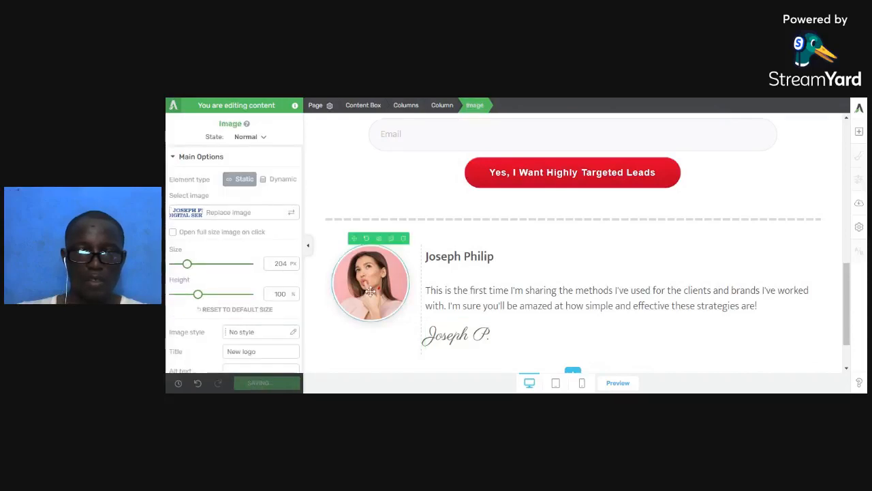
Swap in the man's photo from the media library, lengthen it slightly, and save.
left_click(188, 215)
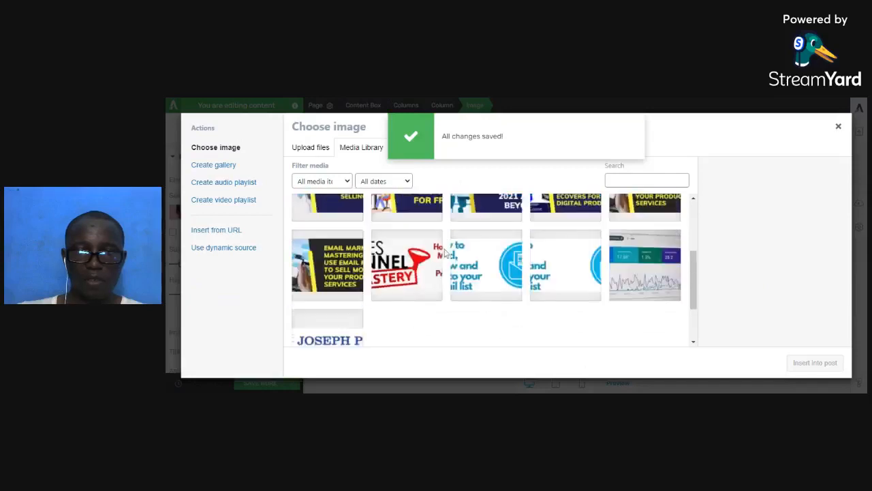
left_click(485, 231)
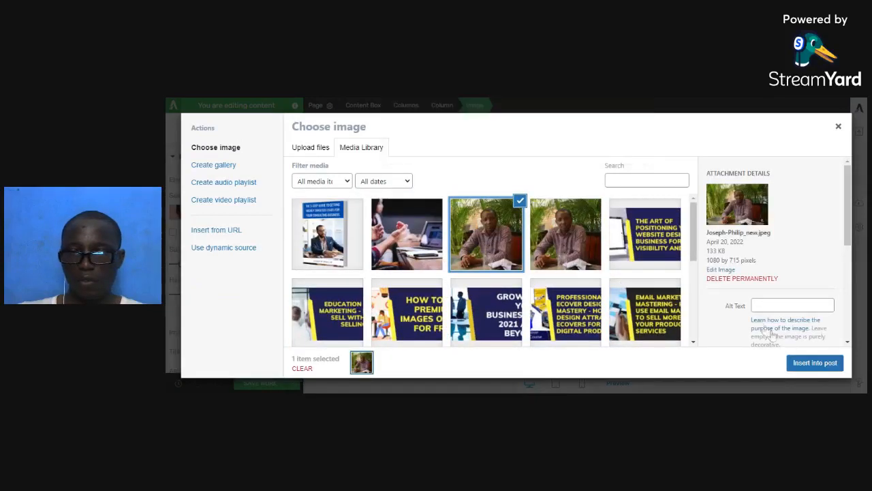
left_click(823, 361)
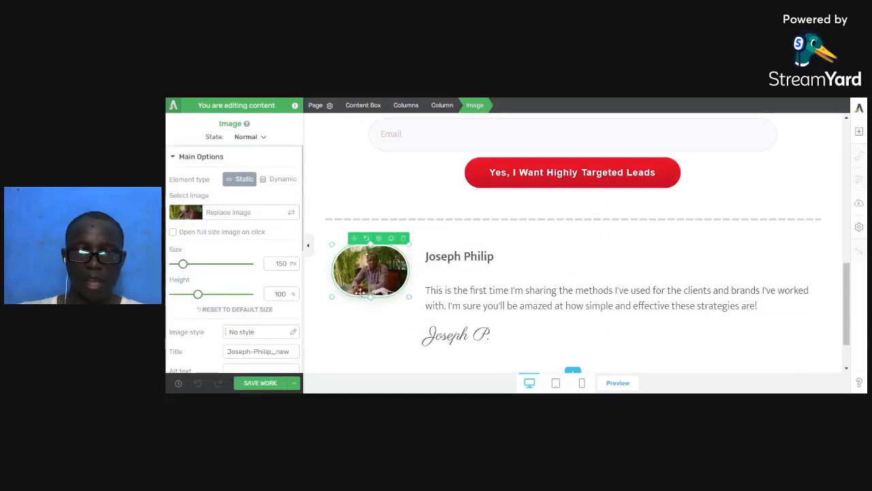
left_click_drag(370, 298, 372, 341)
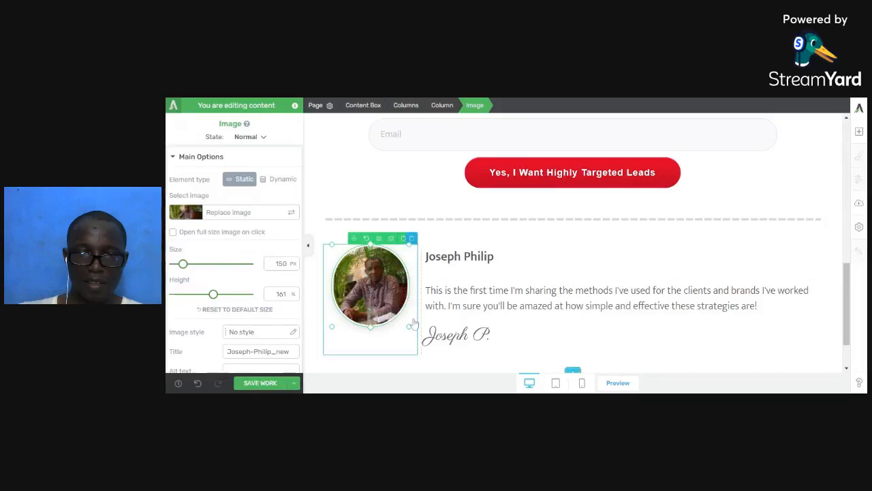
left_click_drag(373, 325, 372, 317)
left_click(262, 383)
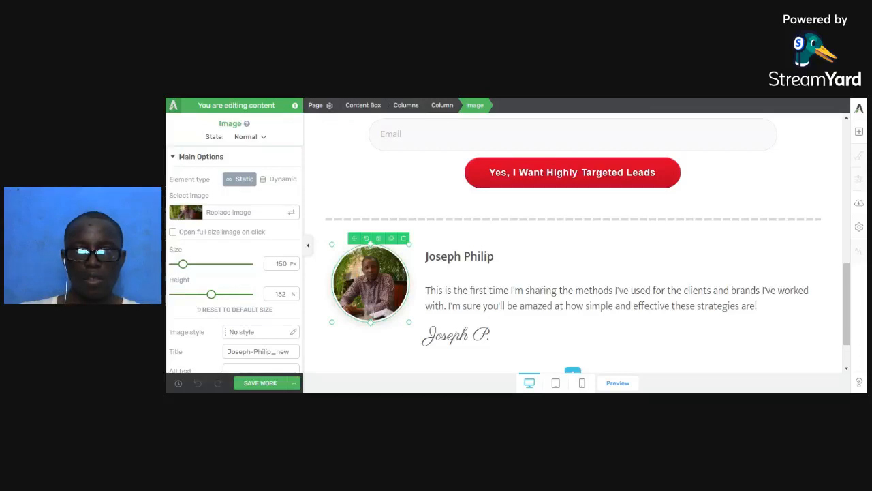
Paste the bio paragraphs over the testimonial text, keeping the blank line after the first paragraph.
left_click(487, 290)
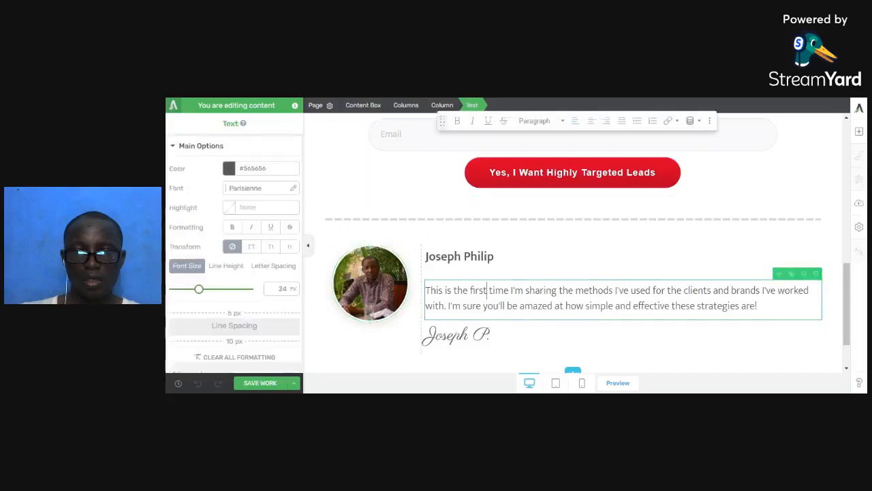
key("ctrl+a")
scroll(572, 273, "down", 2)
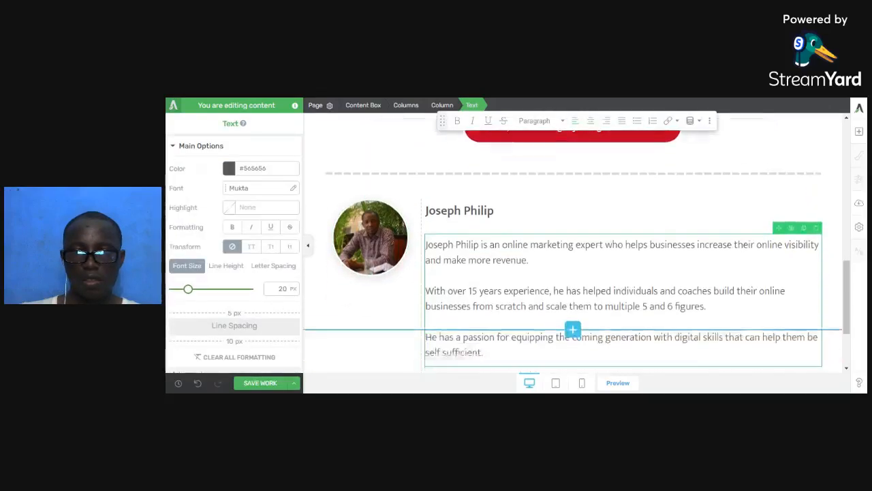
scroll(502, 223, "up", 1)
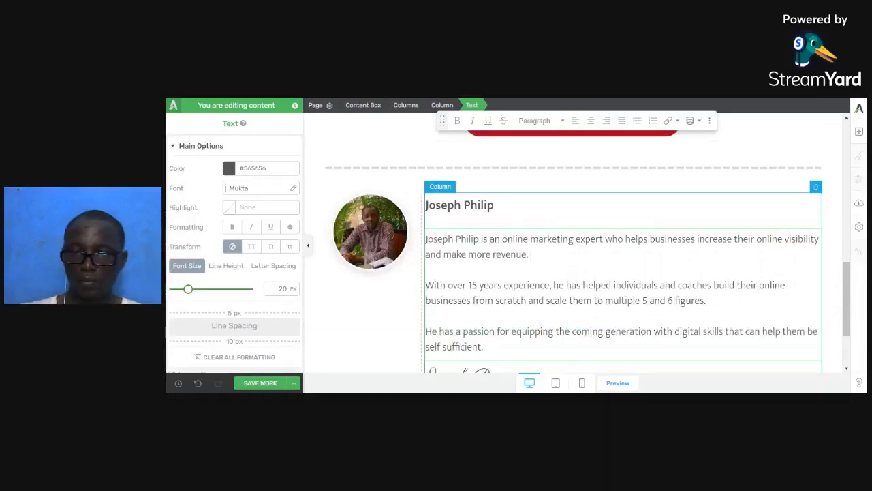
key("Delete")
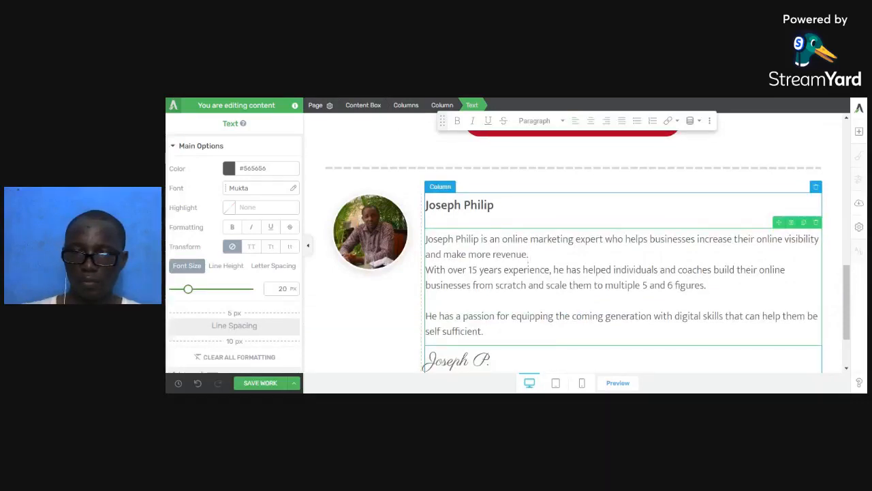
key("Return")
Save the page and switch to the live page tab to check it.
scroll(573, 245, "down", 1)
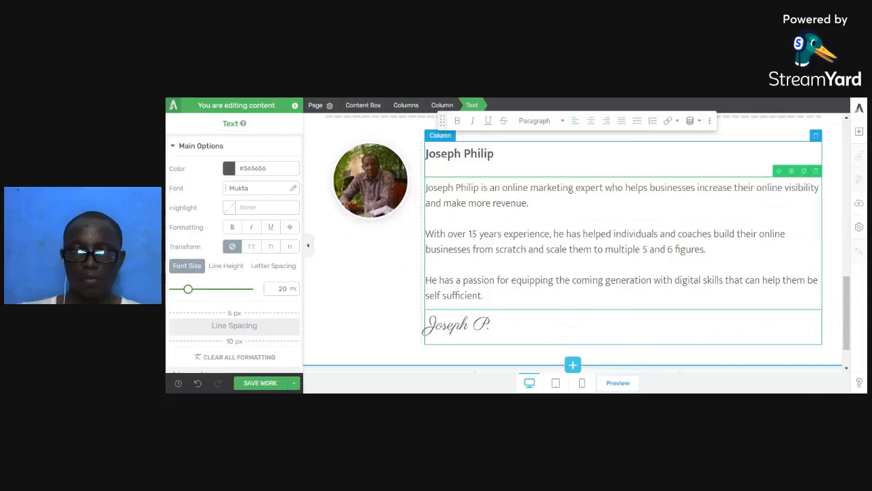
left_click(263, 383)
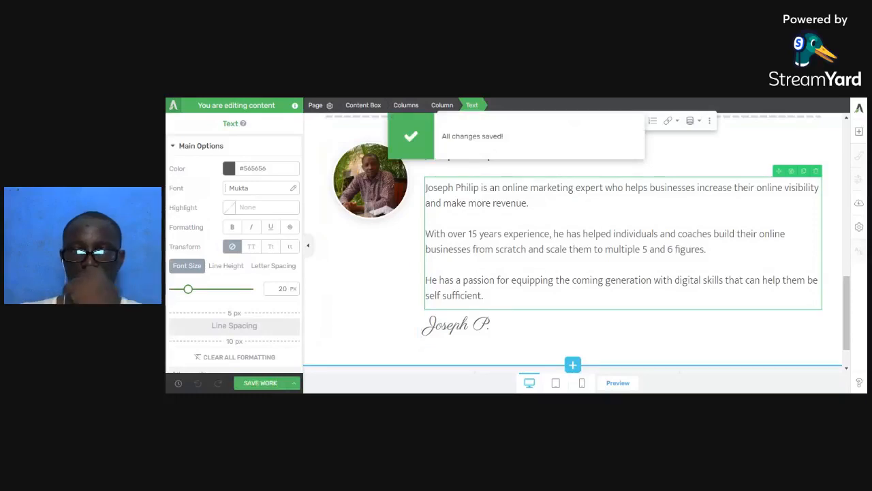
key("ctrl+Tab")
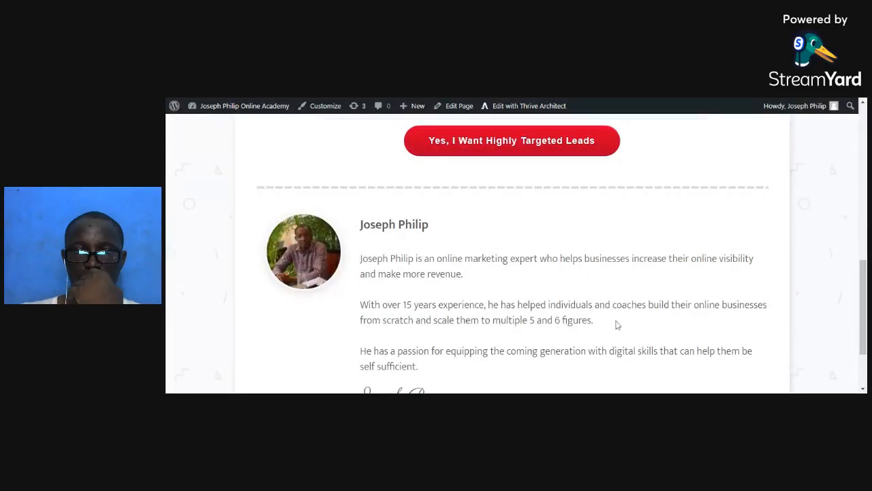
Scroll through the live page to review the headline, lead form and author bio.
scroll(615, 323, "down", 2)
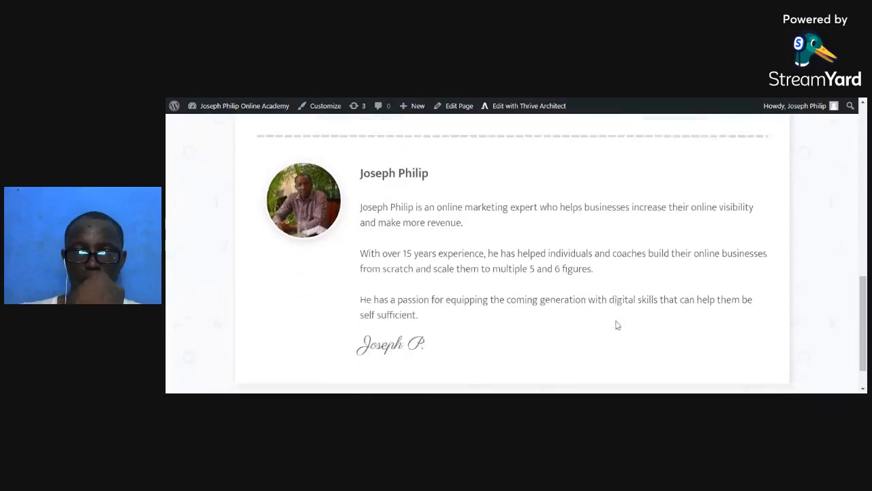
scroll(615, 325, "up", 2)
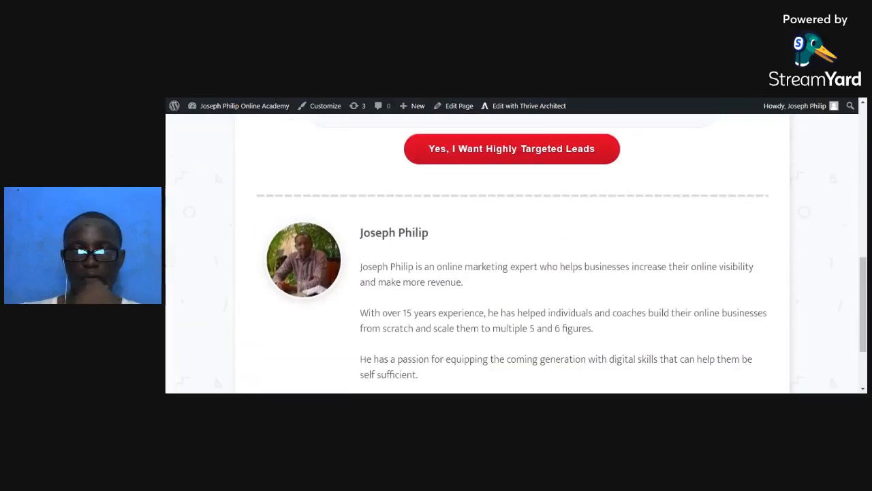
scroll(615, 324, "up", 6)
scroll(615, 325, "up", 2)
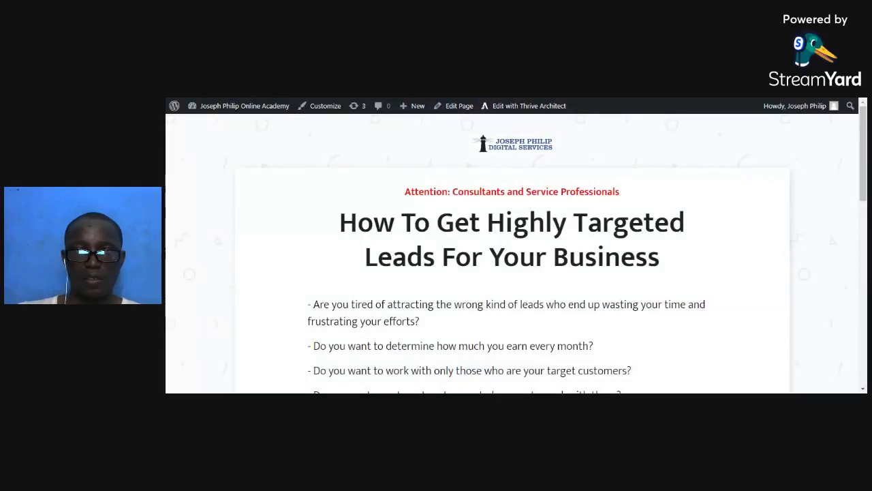
scroll(507, 232, "down", 10)
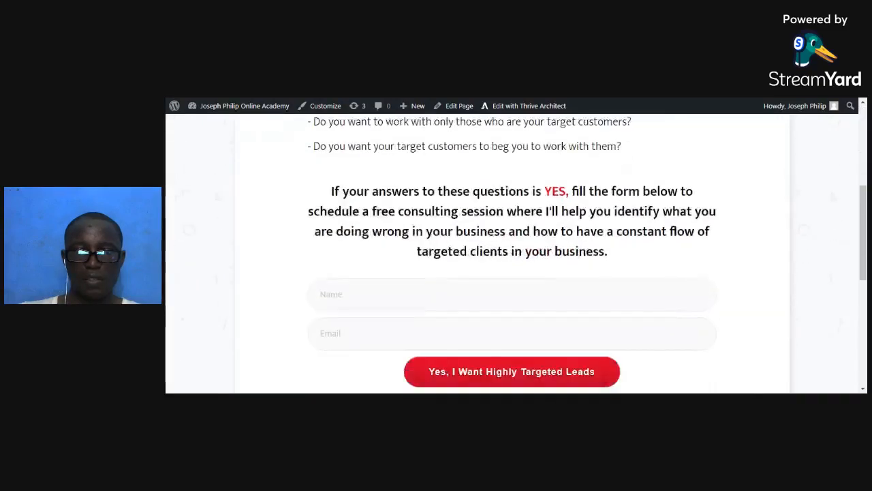
scroll(438, 288, "down", 2)
scroll(438, 288, "up", 4)
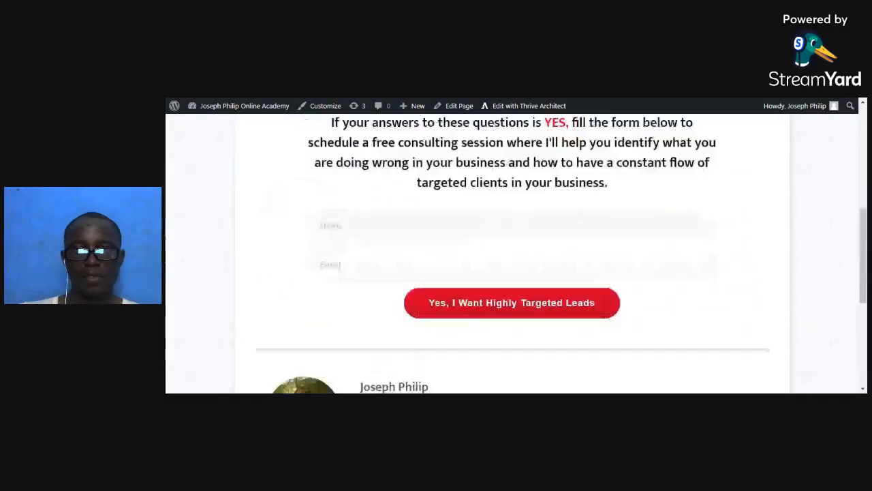
scroll(410, 296, "down", 2)
scroll(411, 296, "down", 1)
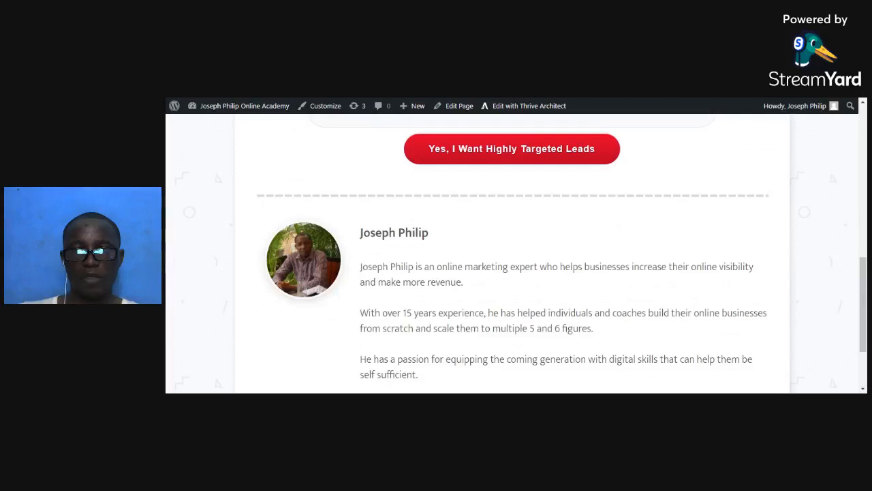
scroll(481, 363, "up", 3)
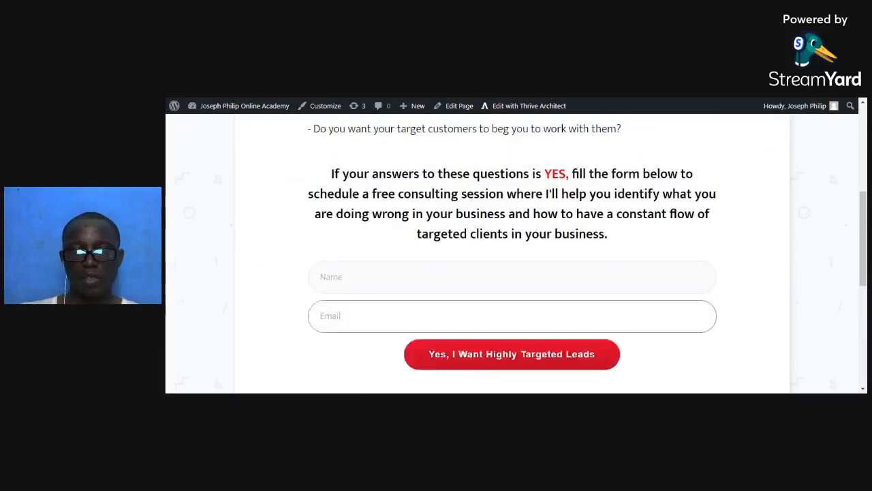
scroll(567, 327, "up", 5)
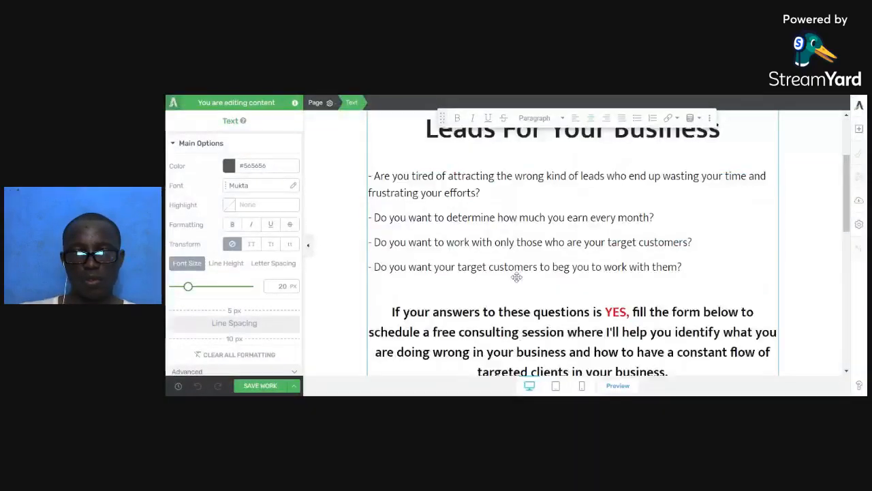
Style the form's submit button in its Hover state, setting the first gradient colour to dark blue.
scroll(516, 274, "down", 5)
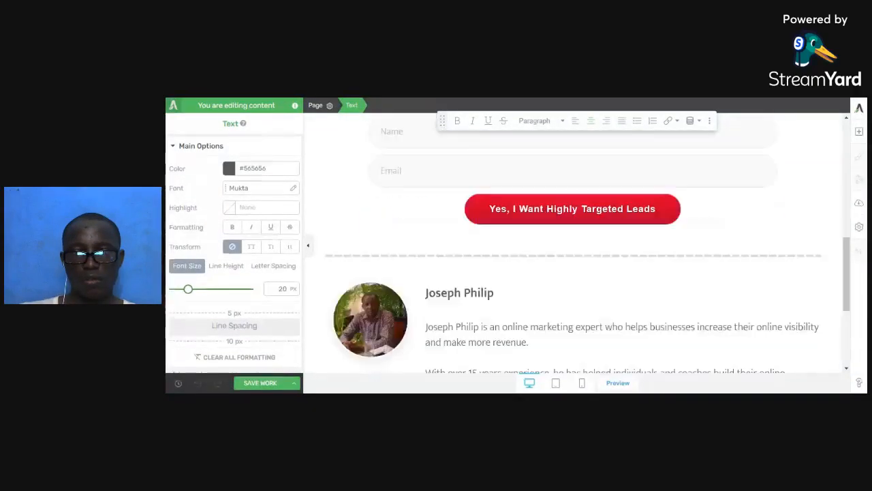
left_click(459, 191)
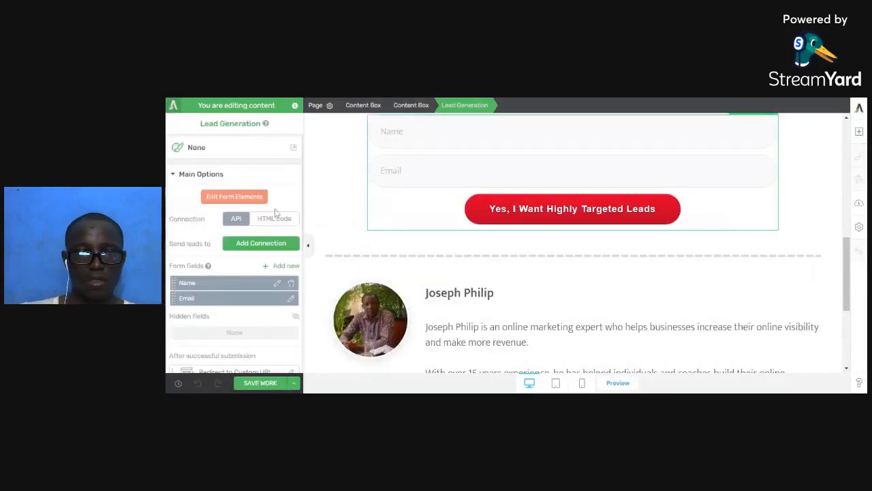
left_click(240, 197)
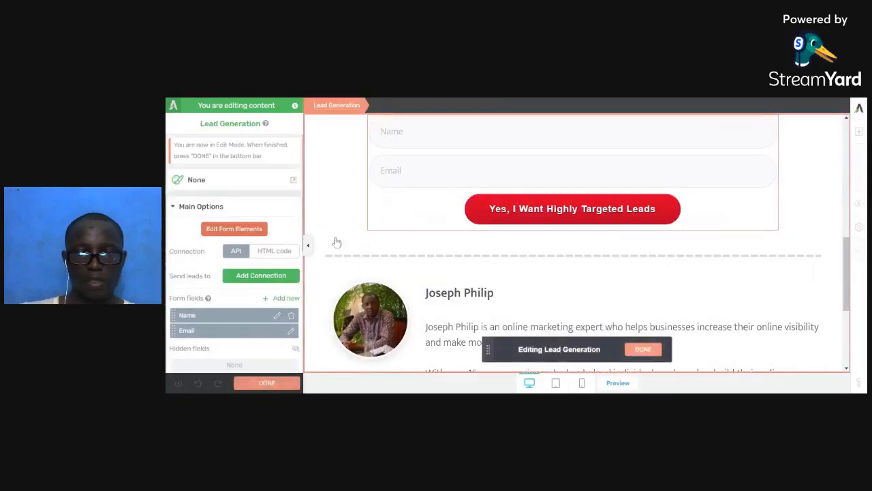
left_click(486, 205)
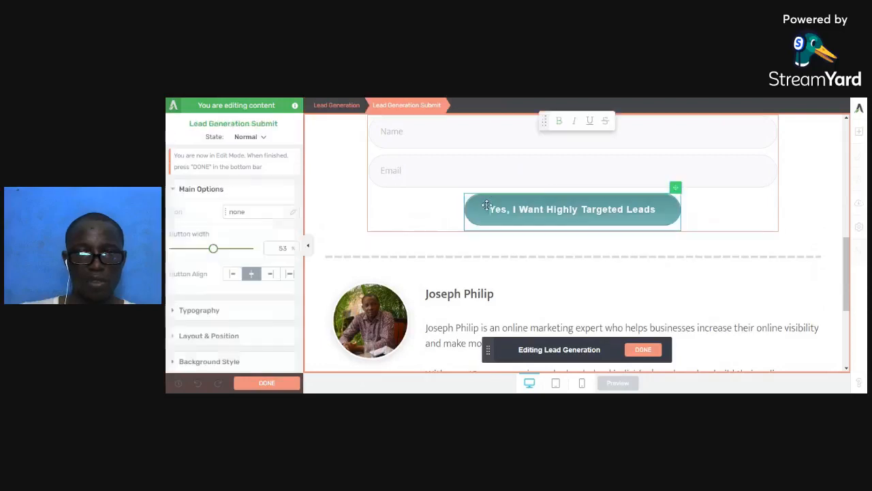
left_click(251, 137)
left_click(251, 167)
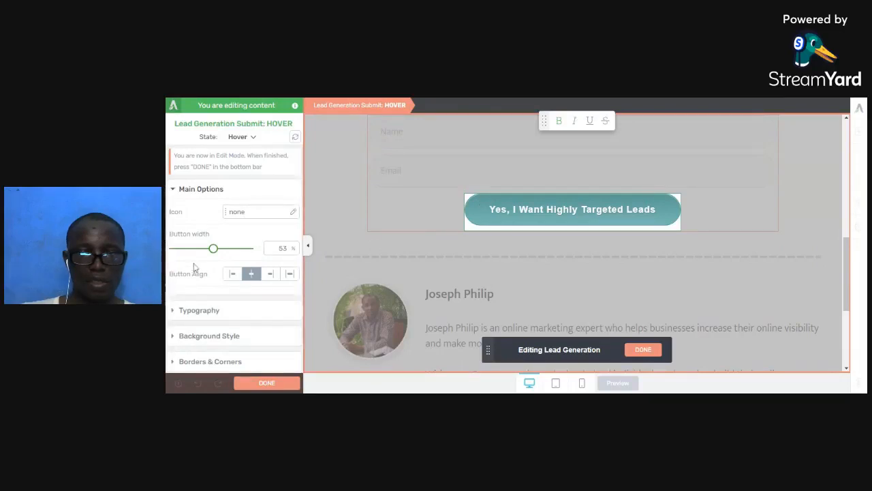
scroll(198, 266, "down", 1)
left_click(225, 305)
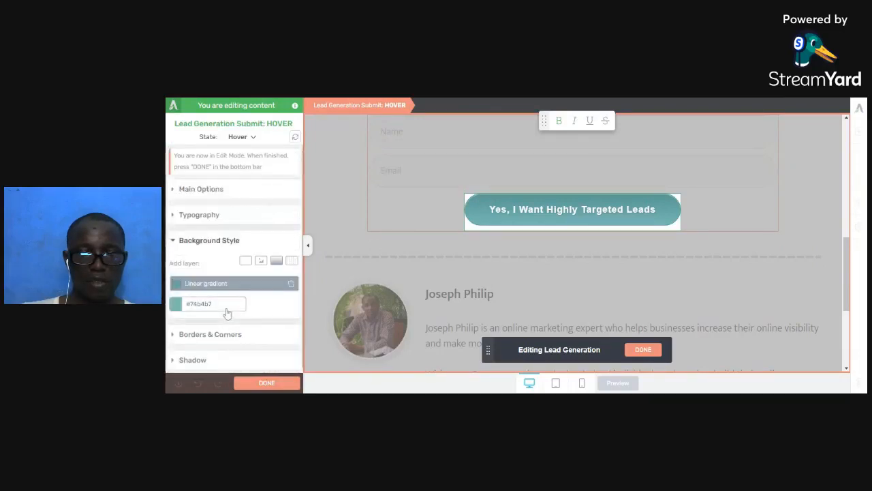
left_click(176, 284)
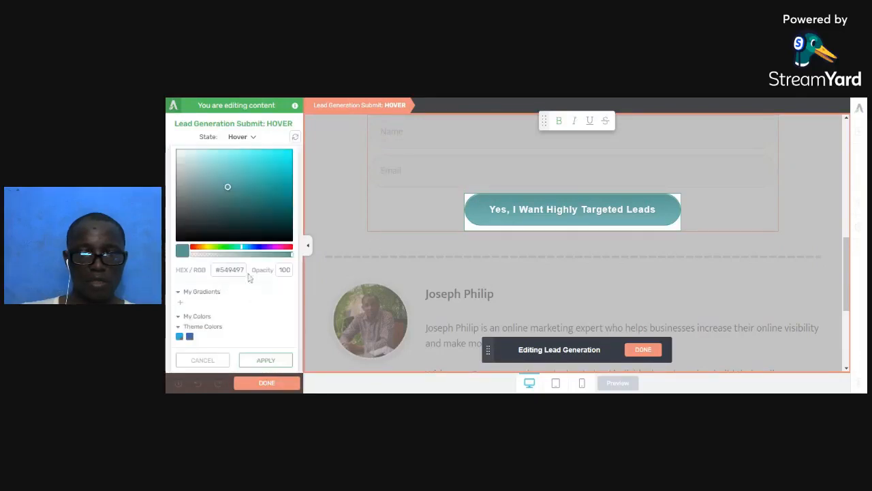
left_click(261, 249)
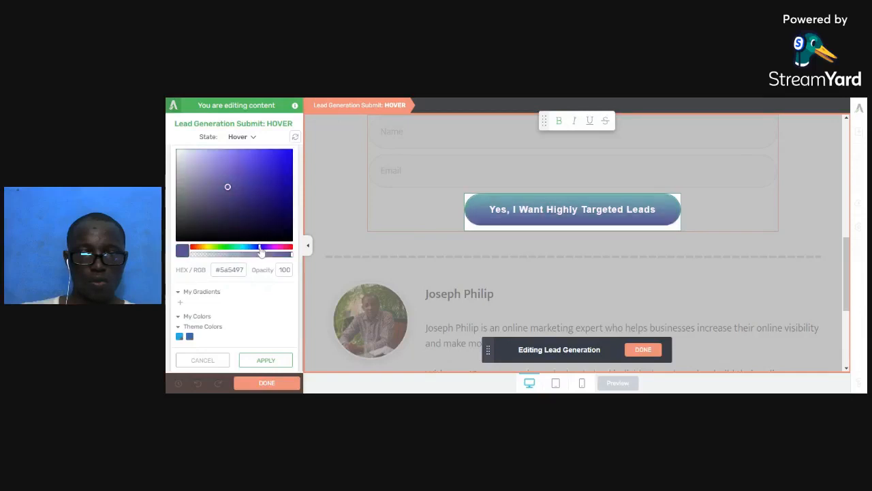
left_click_drag(261, 251, 256, 252)
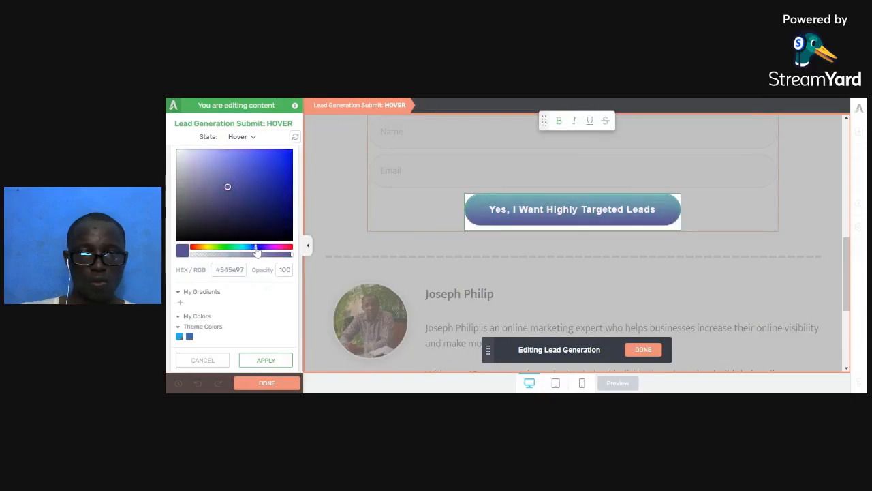
left_click_drag(250, 199, 225, 206)
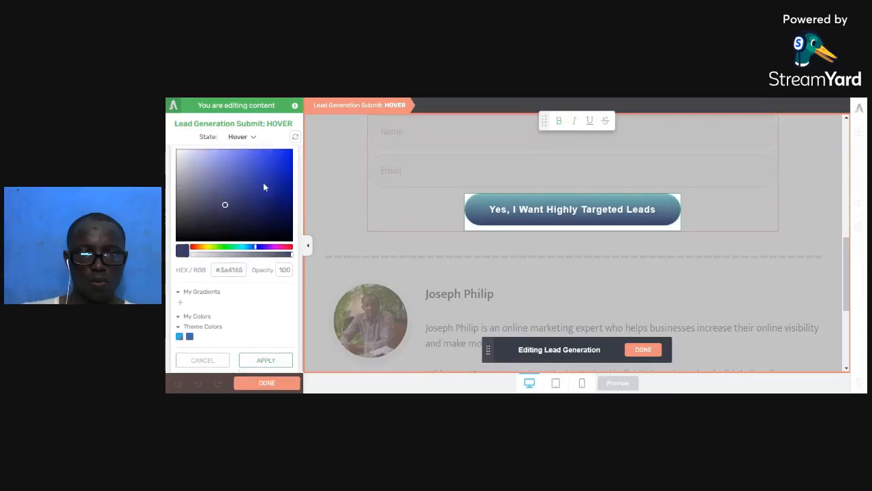
Make the second gradient colour a brighter blue, apply the gradient, and finish editing the form.
scroll(263, 182, "up", 2)
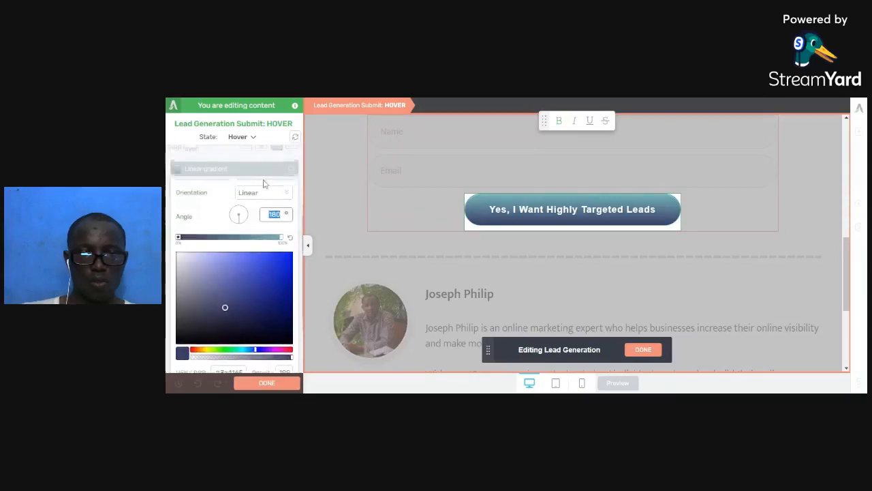
left_click(284, 237)
scroll(269, 261, "down", 1)
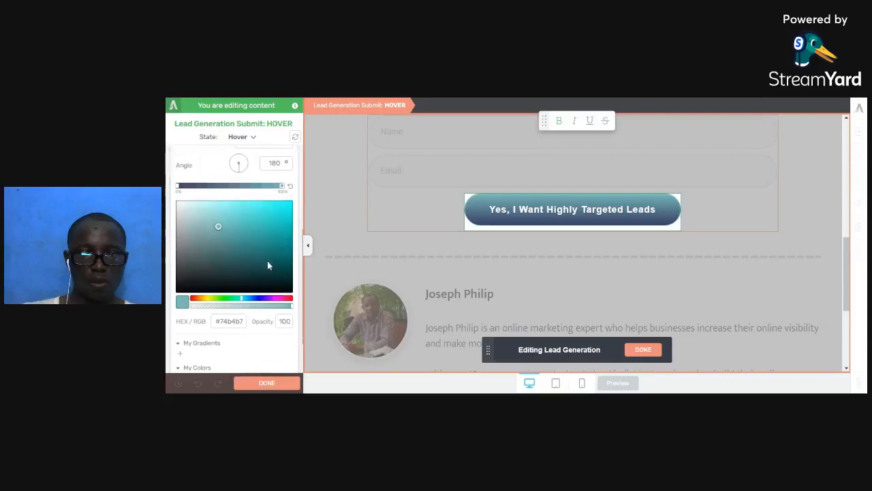
left_click(261, 300)
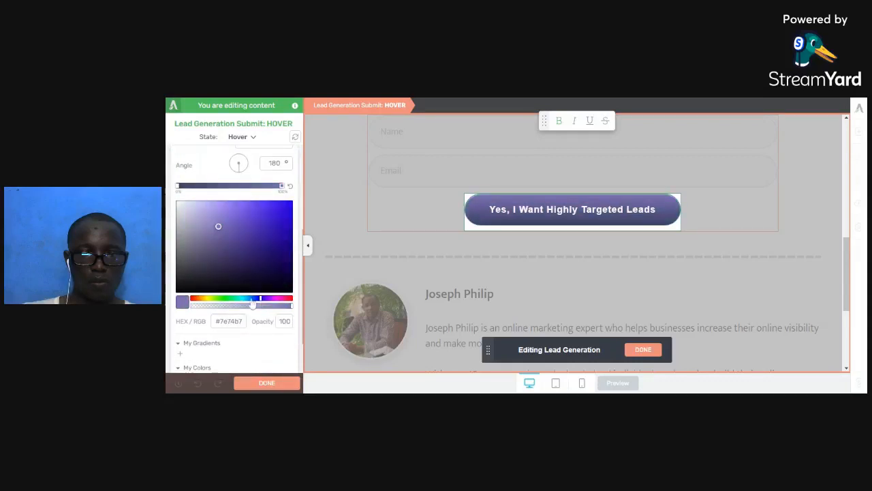
left_click(252, 300)
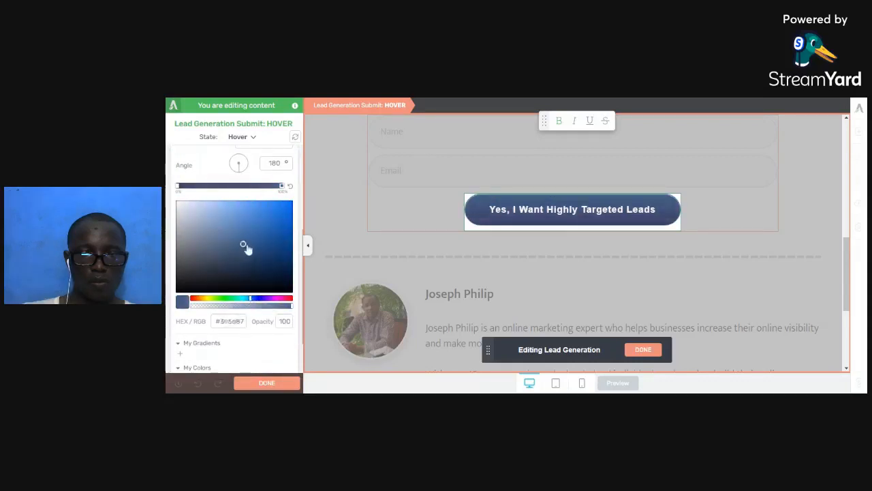
left_click(271, 227)
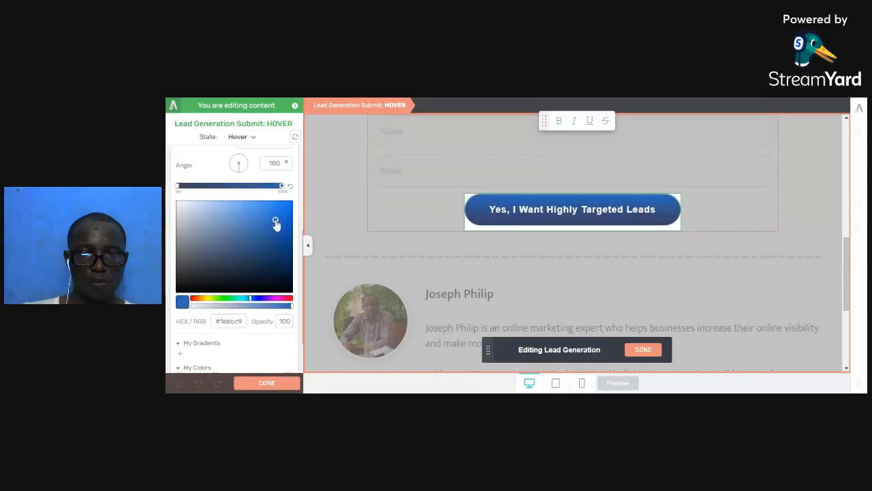
scroll(266, 304, "down", 1)
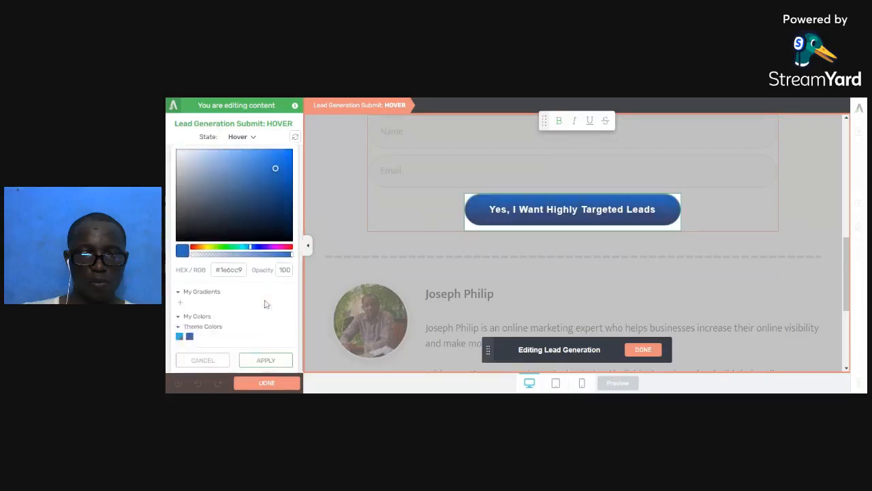
left_click(265, 359)
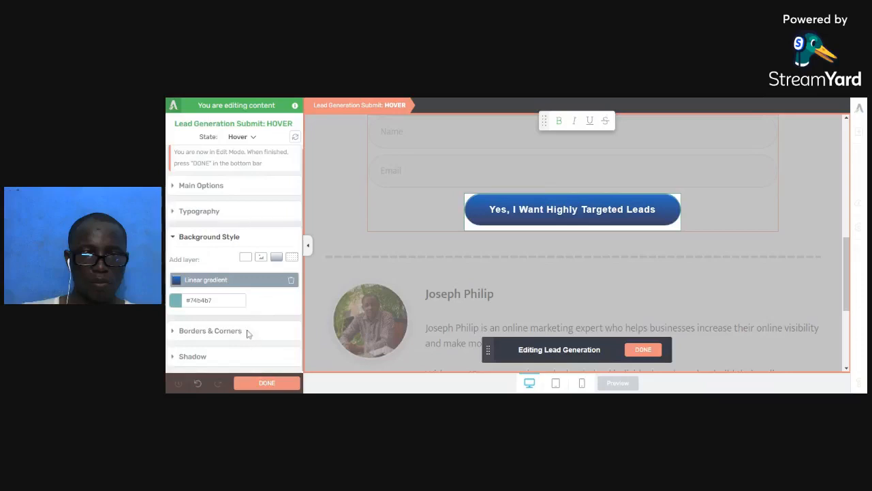
left_click(252, 332)
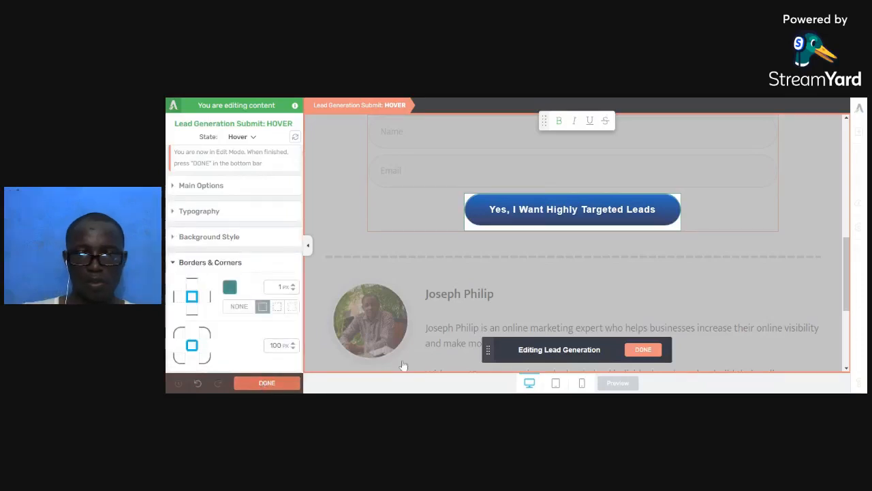
left_click(643, 350)
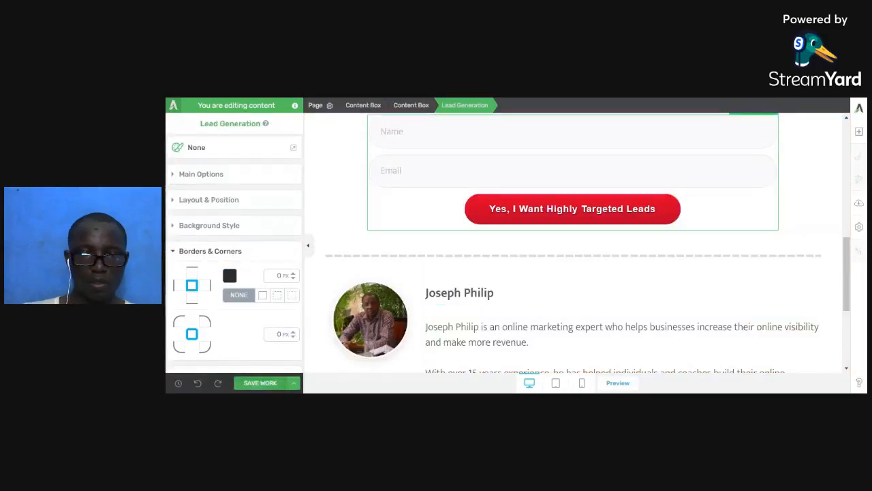
Save the page, then scroll the live landing page down to the form and back to the top.
left_click(257, 383)
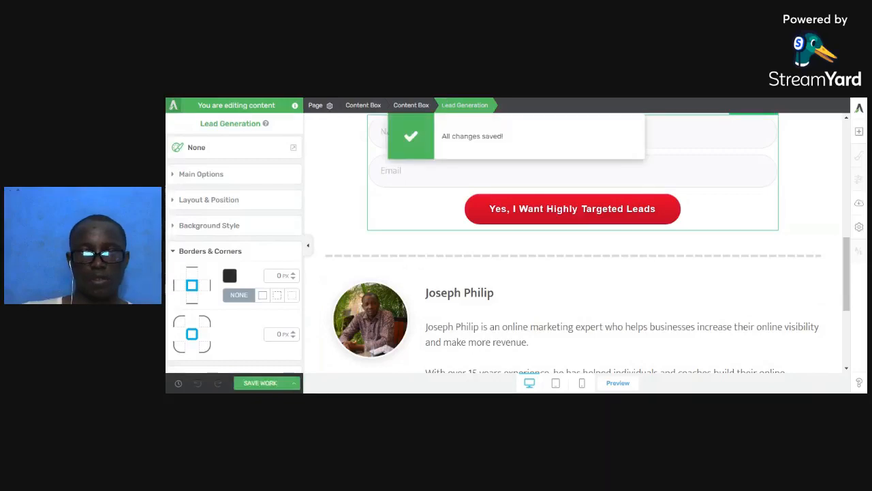
key("ctrl+Tab")
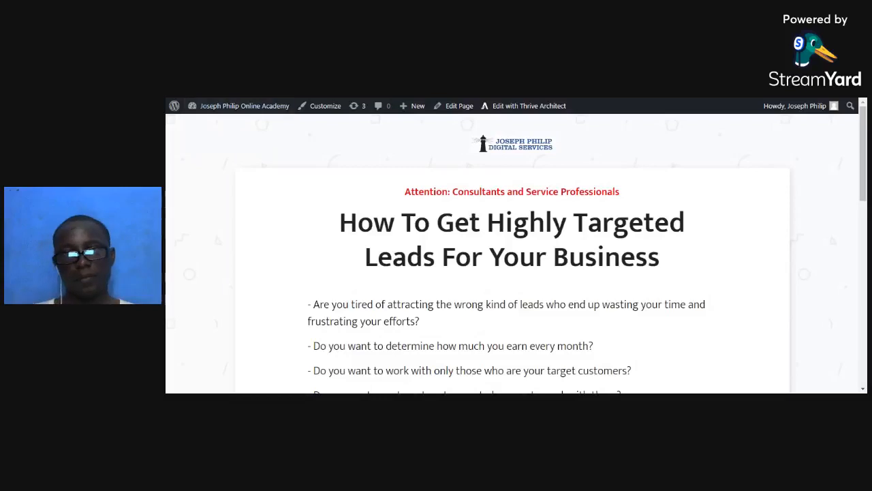
scroll(512, 253, "down", 4)
scroll(512, 253, "down", 3)
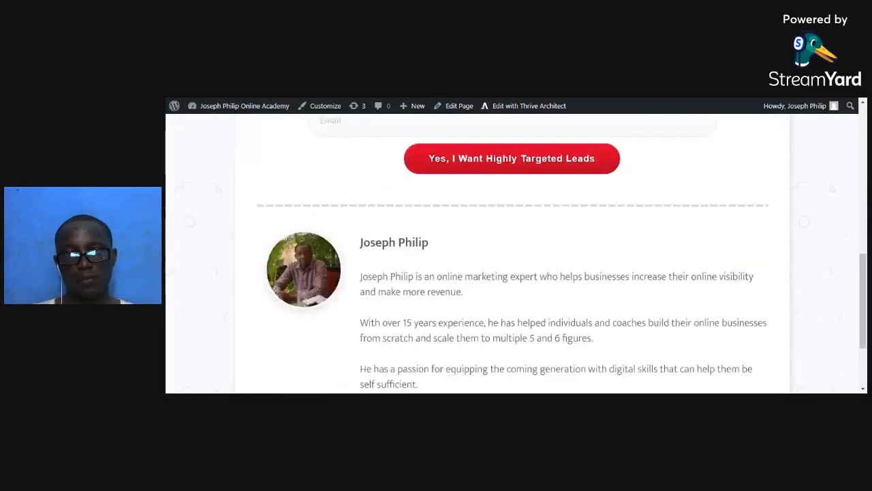
scroll(509, 329, "up", 2)
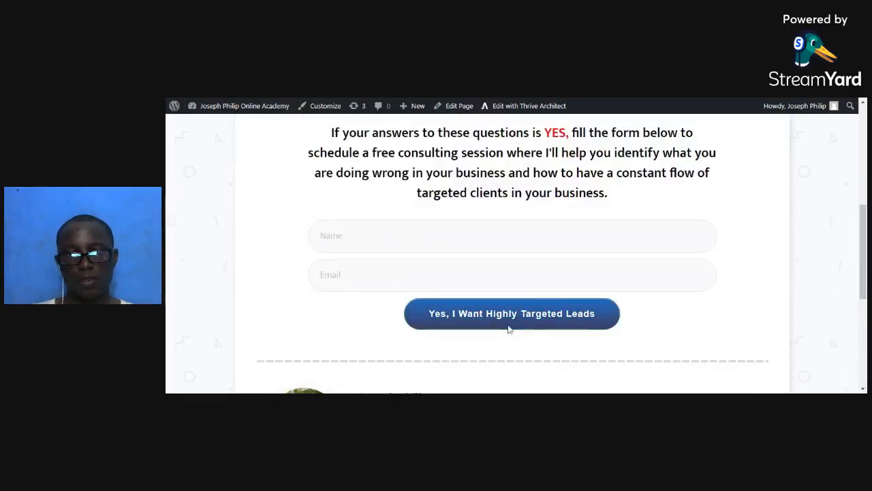
scroll(520, 335, "down", 3)
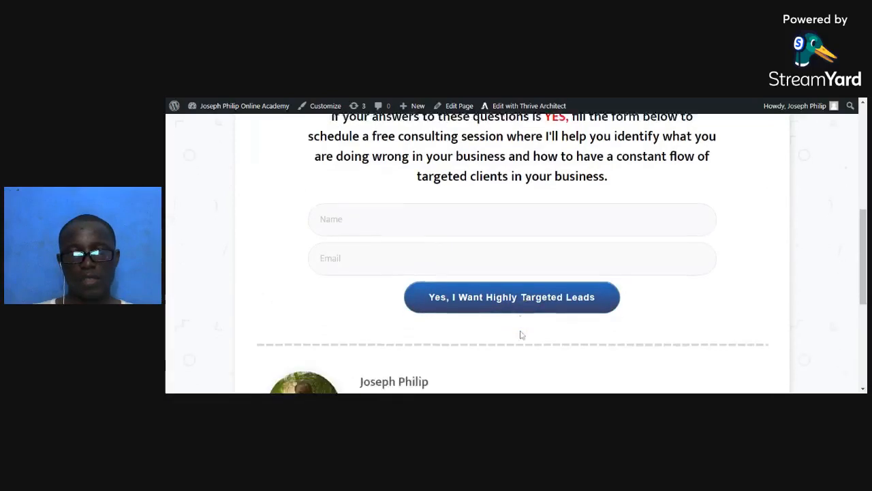
scroll(519, 334, "up", 4)
scroll(520, 334, "up", 3)
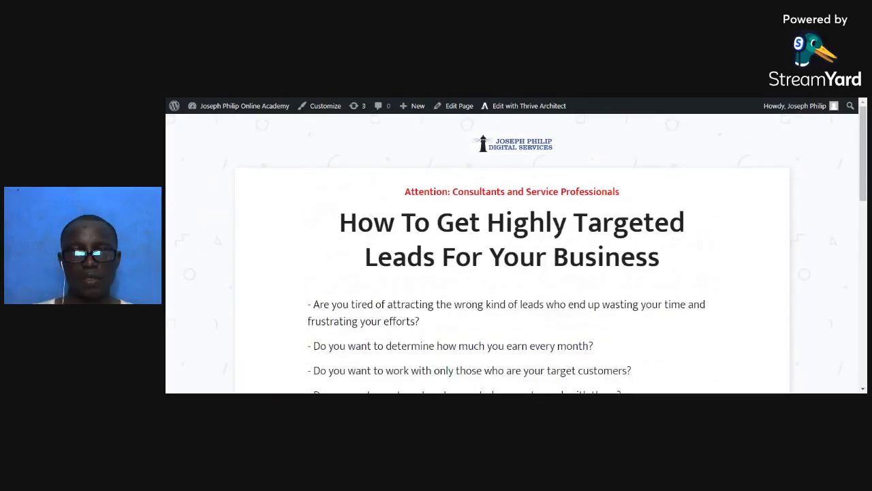
Return to the Consulting TY Page tab and launch Thrive Architect on it.
left_click(479, 99)
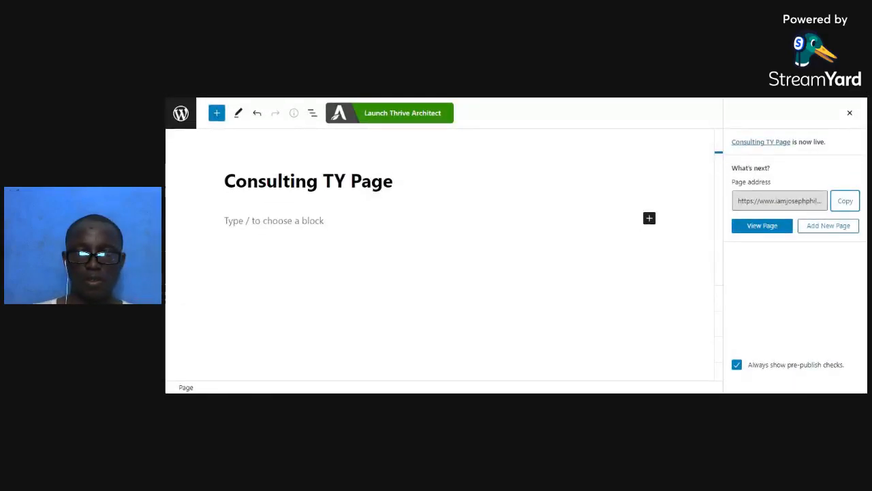
left_click(406, 115)
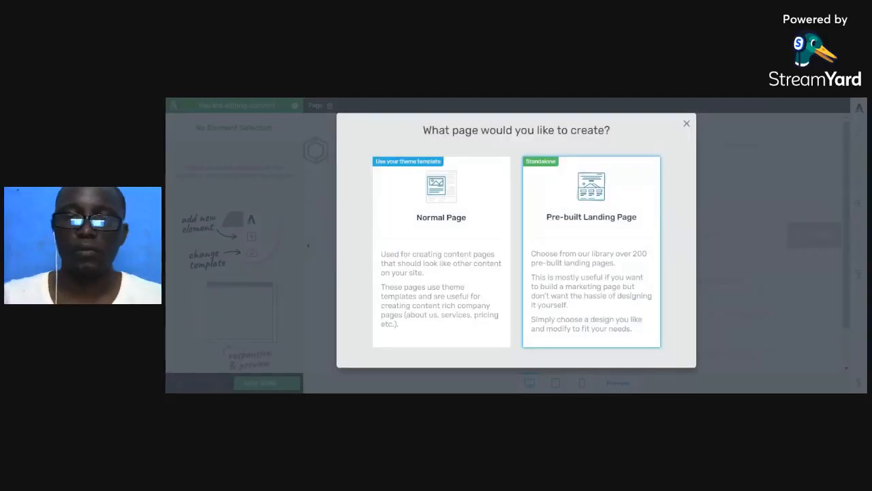
Choose a pre-built legacy landing page and pick the Personal Branding Confirmation template.
left_click(578, 294)
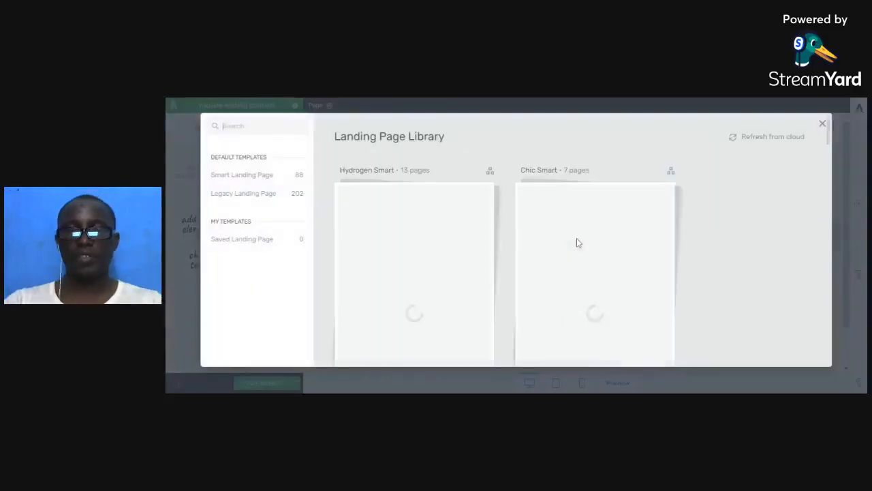
left_click(271, 195)
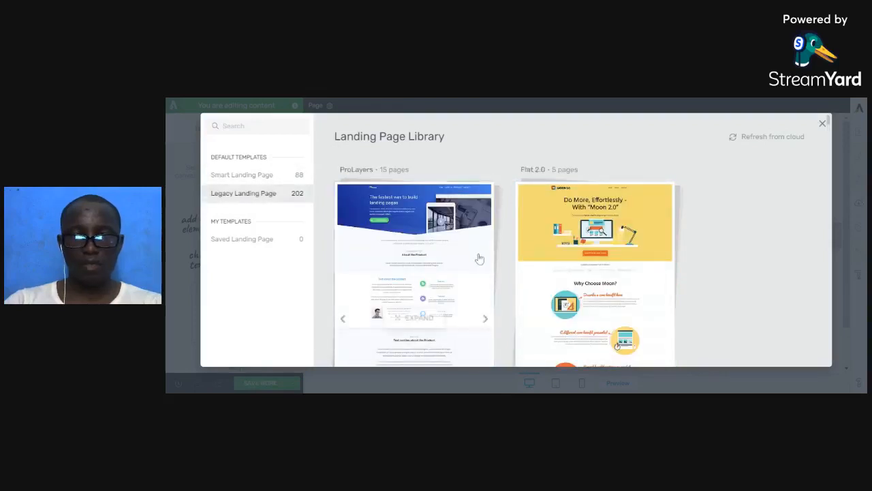
scroll(477, 259, "down", 5)
scroll(480, 273, "down", 6)
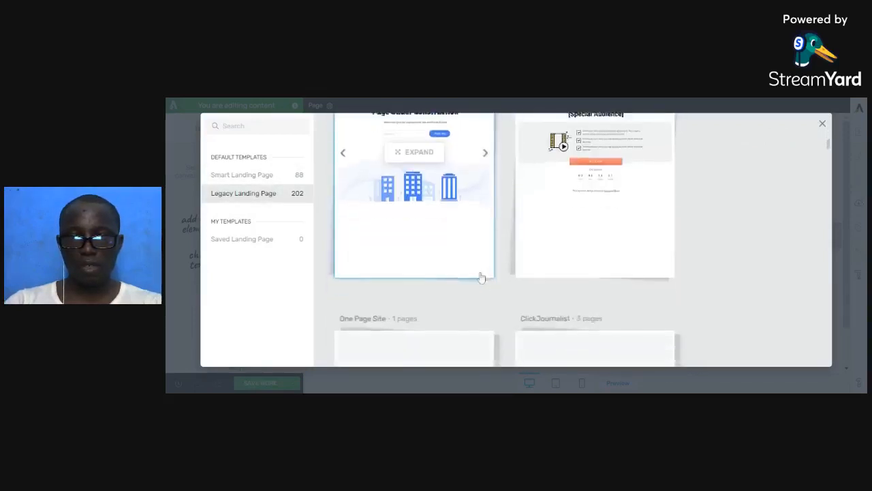
scroll(481, 282, "down", 8)
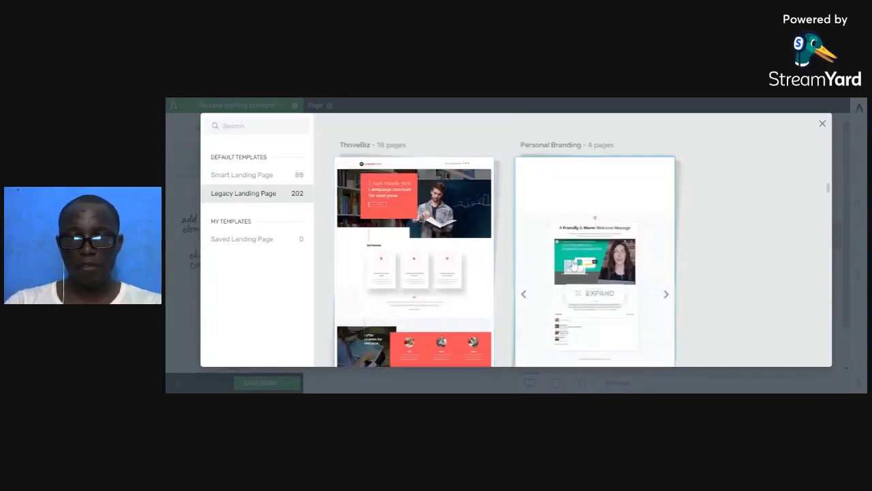
left_click(549, 278)
scroll(562, 278, "down", 1)
scroll(563, 277, "down", 2)
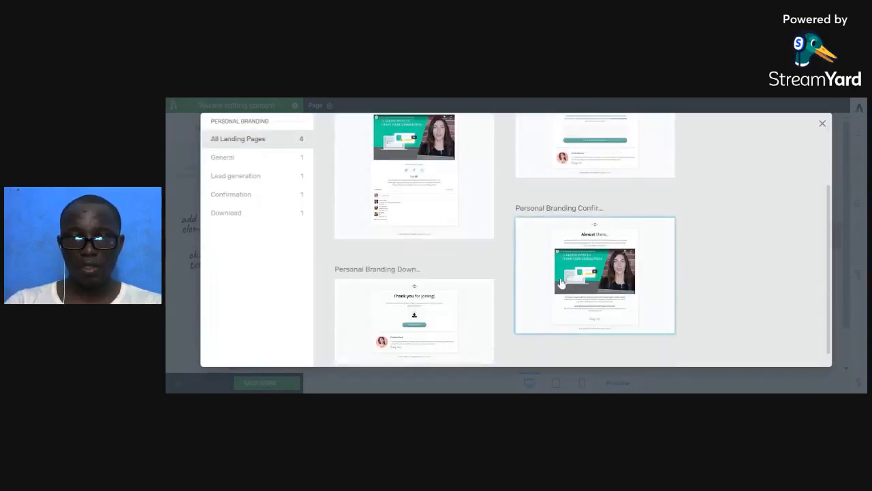
scroll(465, 302, "down", 1)
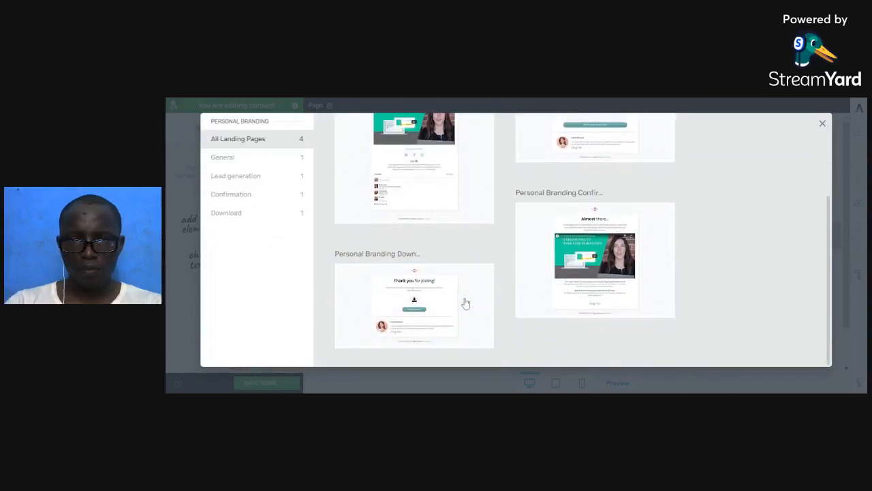
left_click(607, 266)
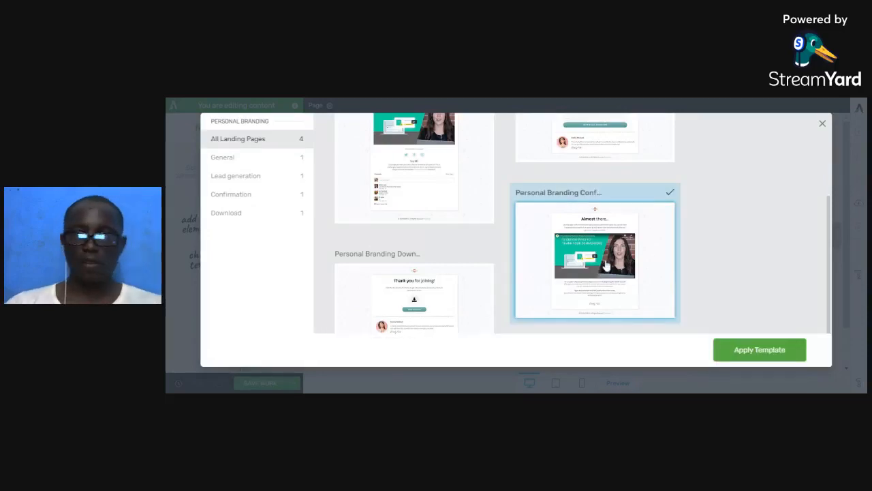
Apply the Personal Branding confirmation template to the Consulting TY Page.
left_click(719, 349)
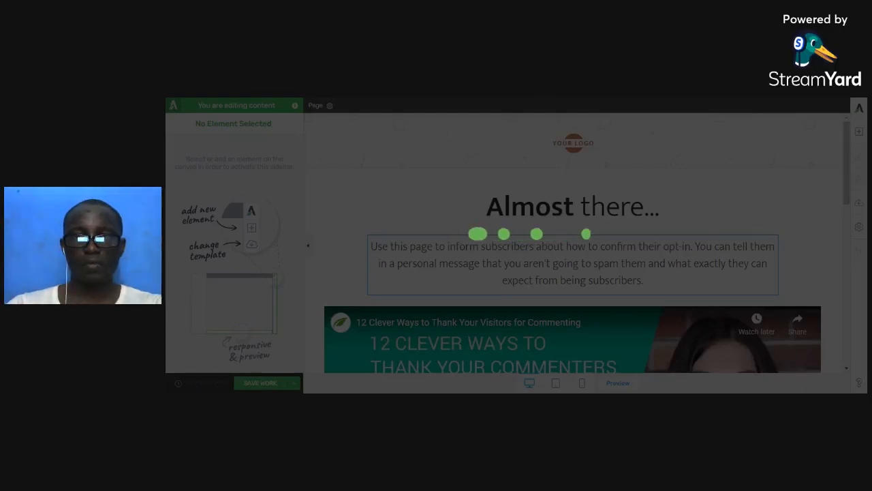
Scroll through the live leads page's logo, form and author bio, then return to the builder.
key("ctrl+Tab")
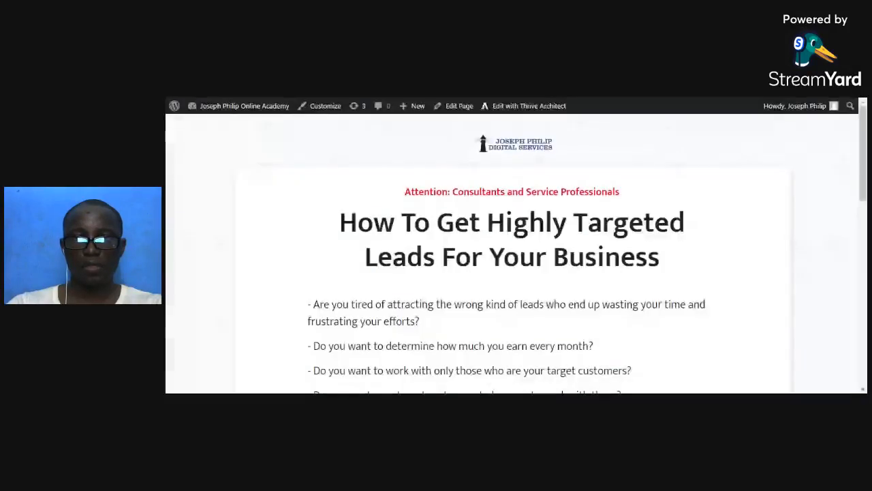
scroll(525, 205, "down", 3)
scroll(525, 228, "down", 10)
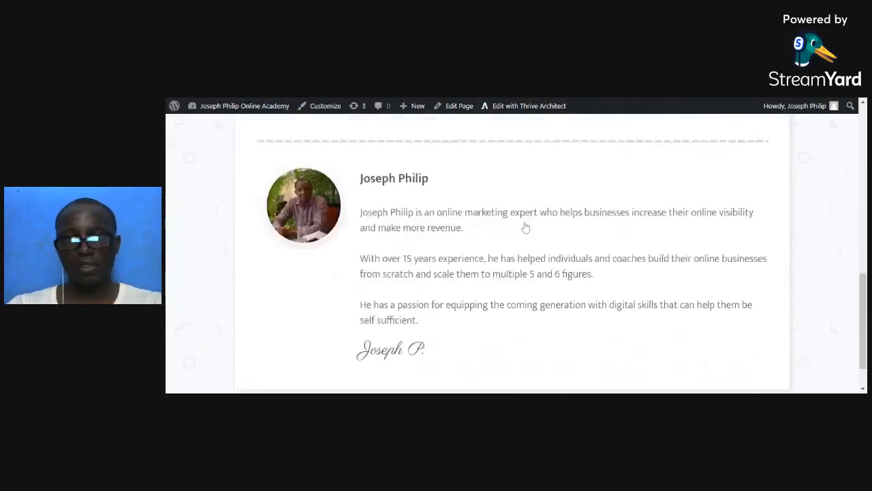
scroll(571, 251, "up", 15)
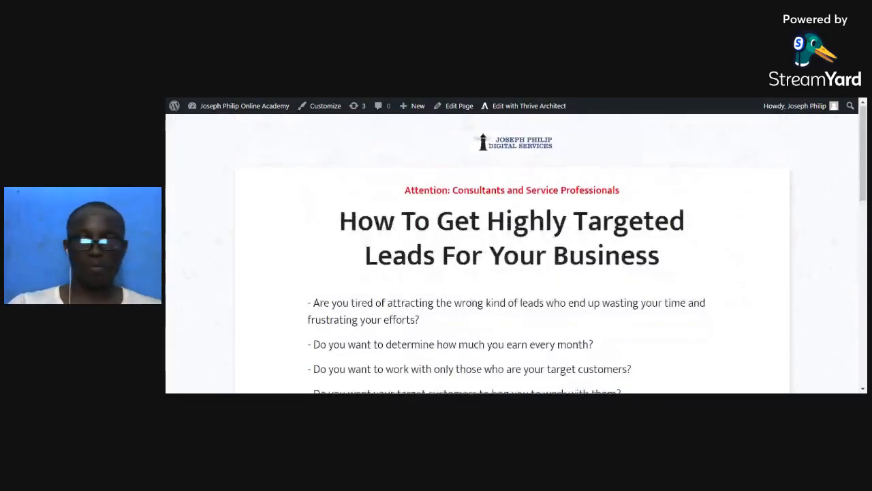
scroll(579, 280, "down", 5)
scroll(512, 254, "down", 1)
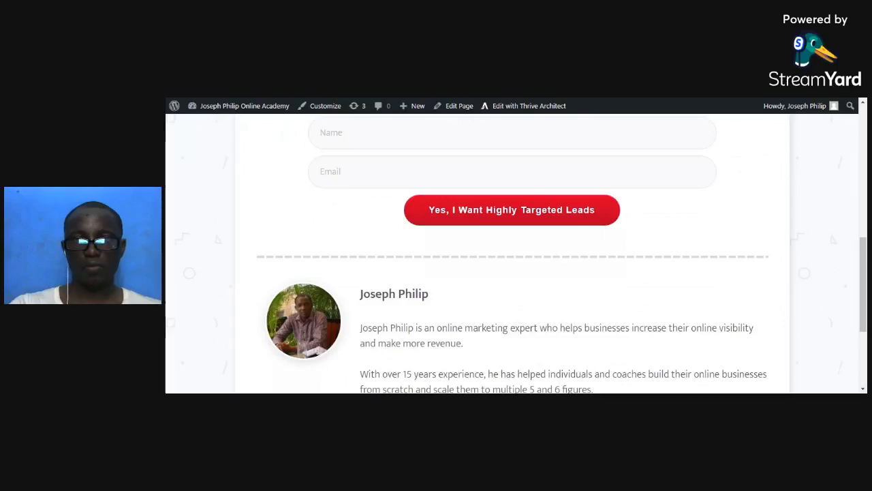
key("ctrl+Tab")
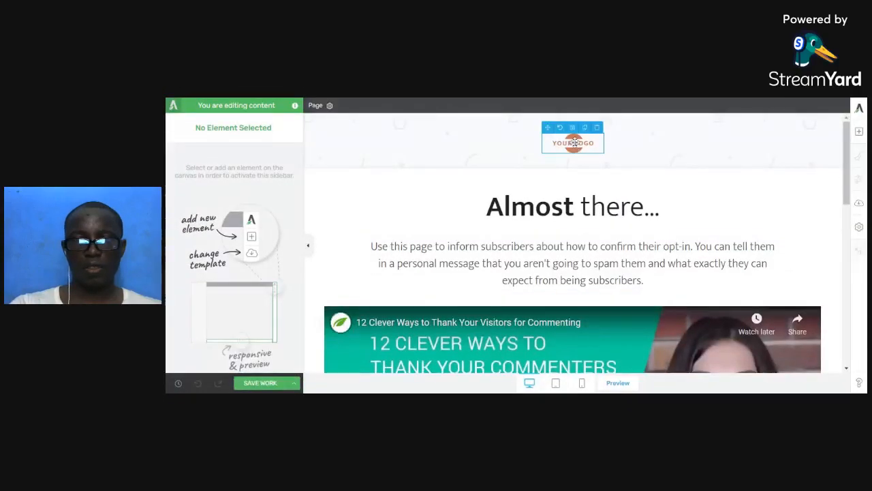
Replace the YOUR LOGO placeholder with the 'New logo' image from the Media Library.
left_click(575, 141)
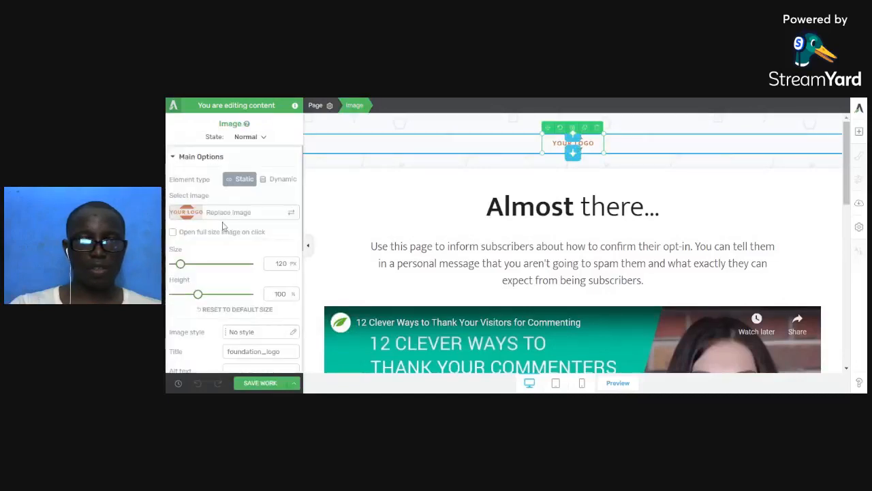
left_click(200, 220)
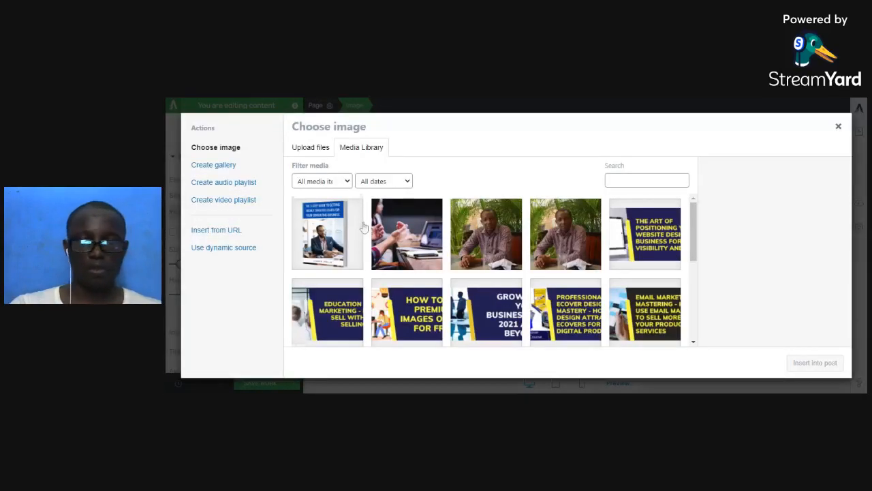
scroll(436, 249, "down", 1)
scroll(436, 249, "down", 3)
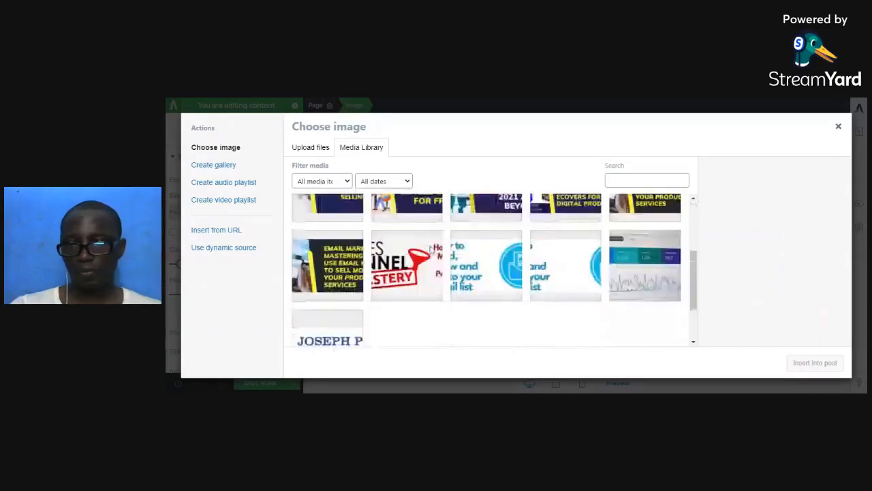
scroll(430, 249, "down", 2)
left_click(327, 269)
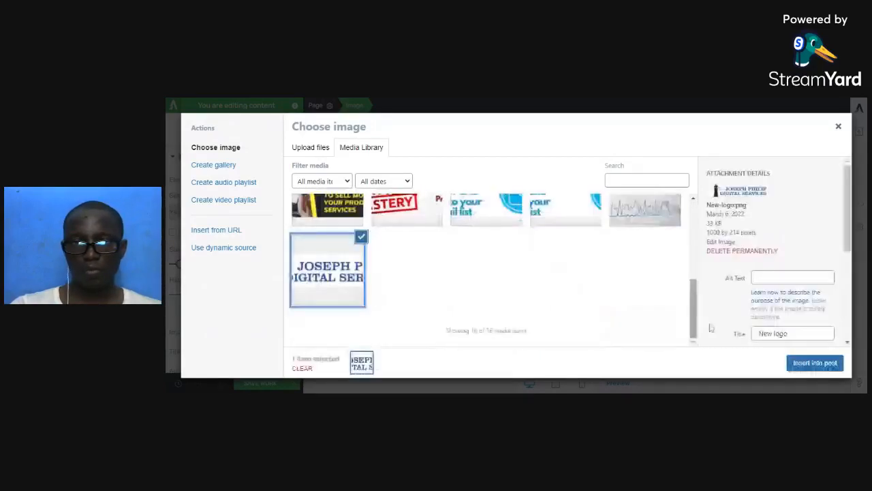
left_click(815, 363)
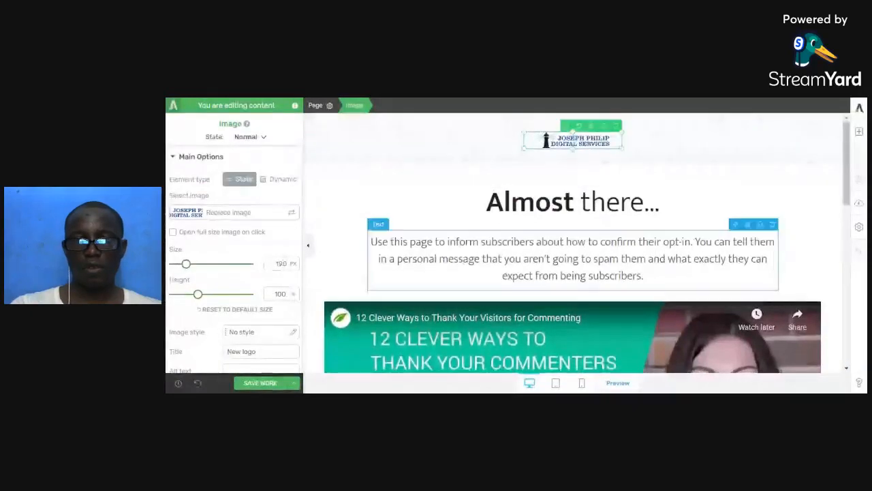
Replace 'ACME Inc.' in the footer copyright with the business name.
scroll(568, 278, "down", 2)
scroll(569, 278, "down", 3)
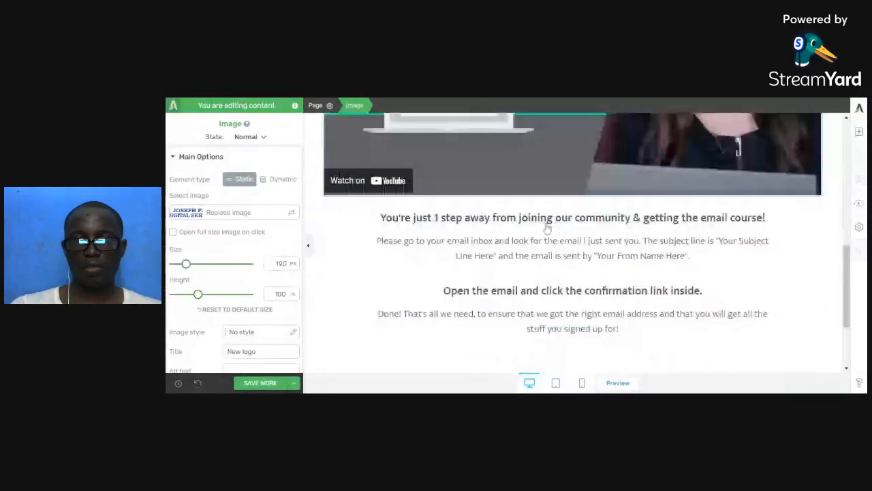
scroll(547, 229, "down", 1)
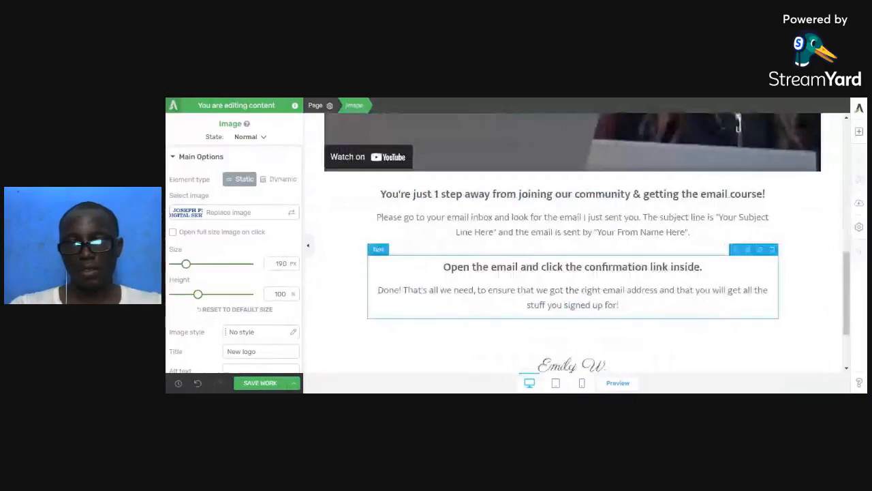
scroll(555, 334, "down", 2)
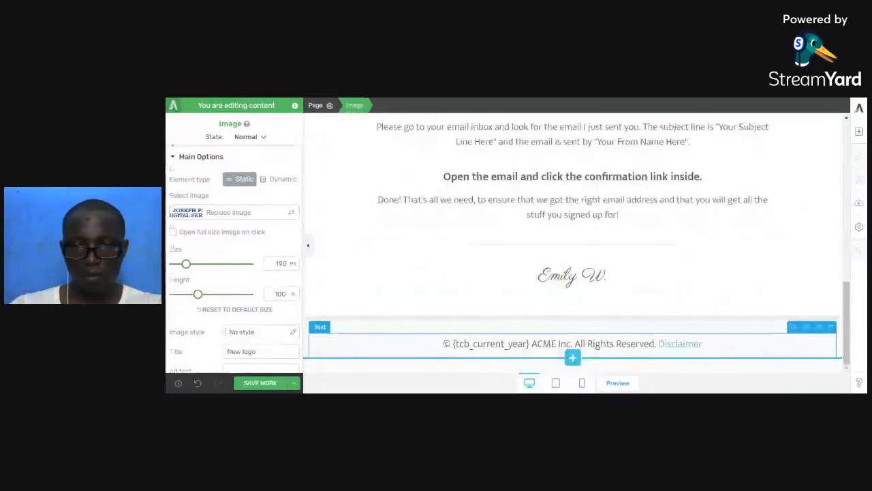
left_click_drag(530, 343, 560, 345)
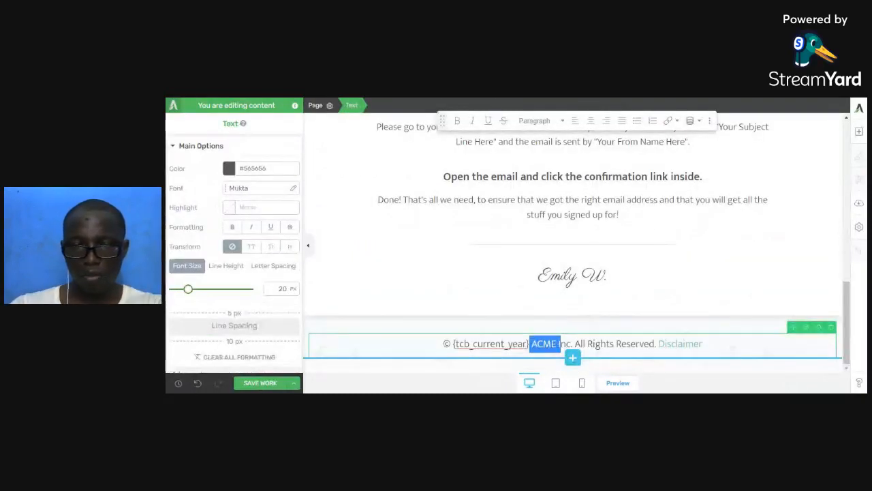
left_click(542, 343)
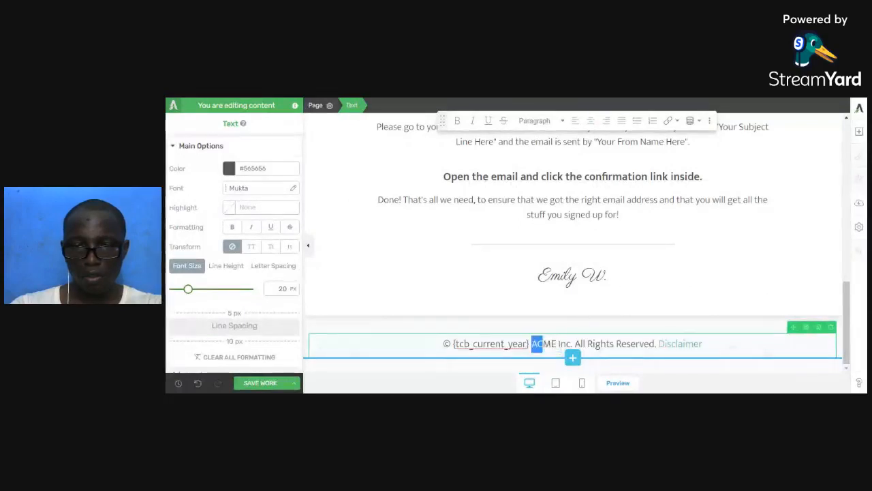
left_click_drag(542, 344, 566, 343)
type("Joseph D")
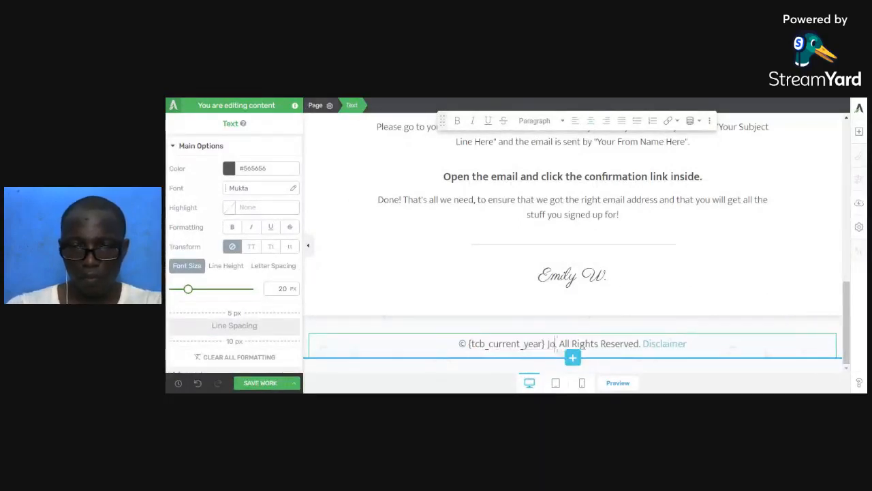
type("igit")
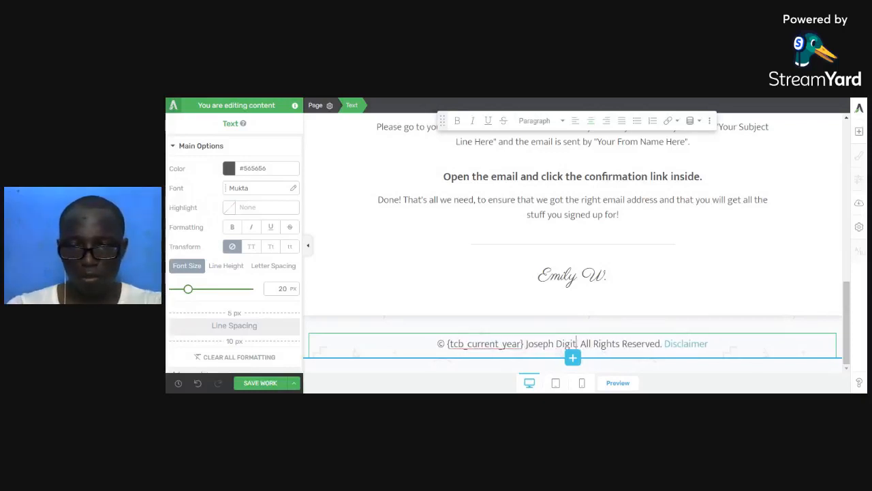
type("al Services")
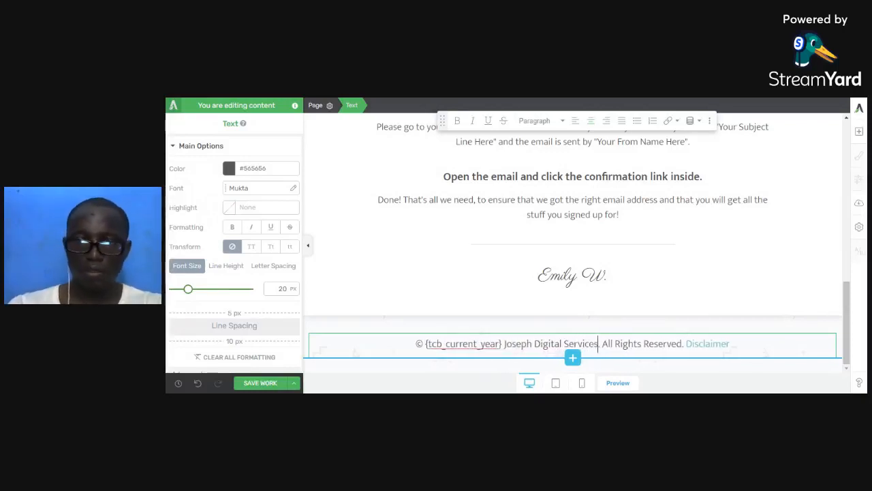
Change the script signature line to the owner's name.
triple_click(560, 275)
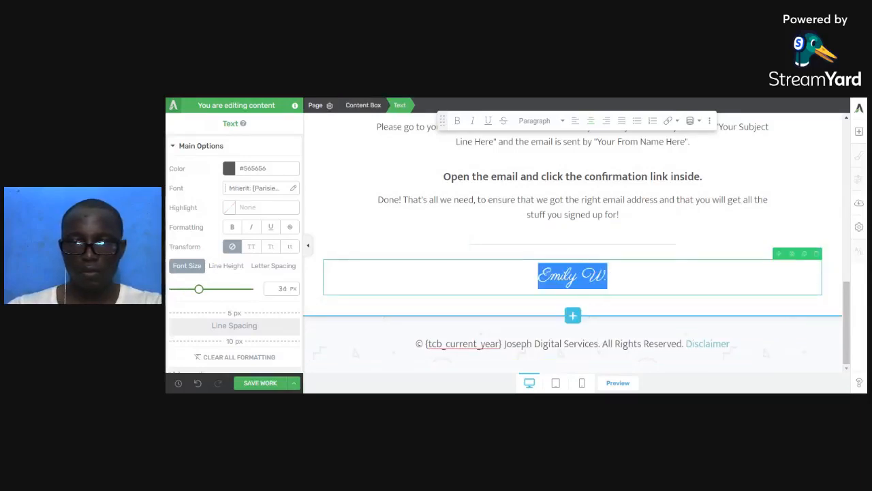
type("Joseph ")
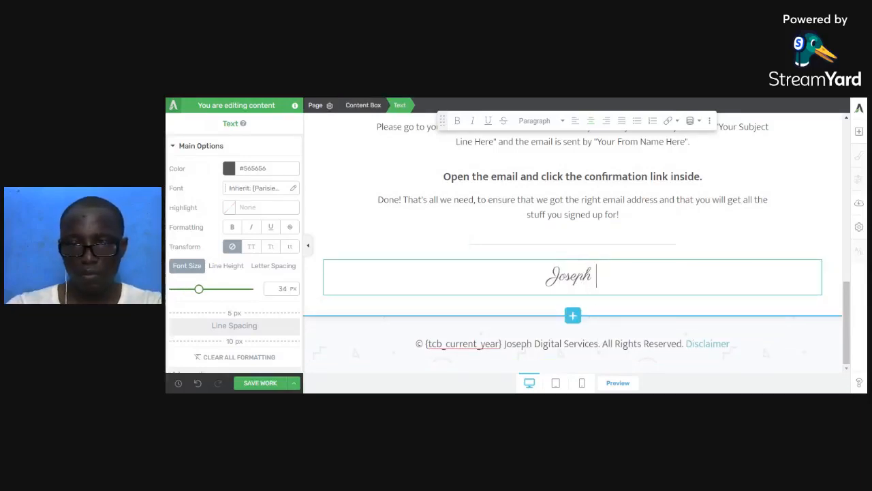
type("P.")
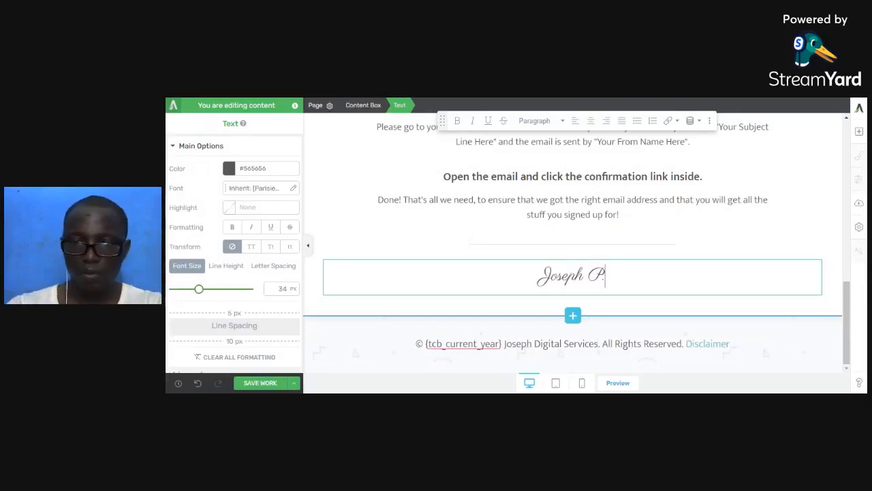
scroll(568, 239, "up", 10)
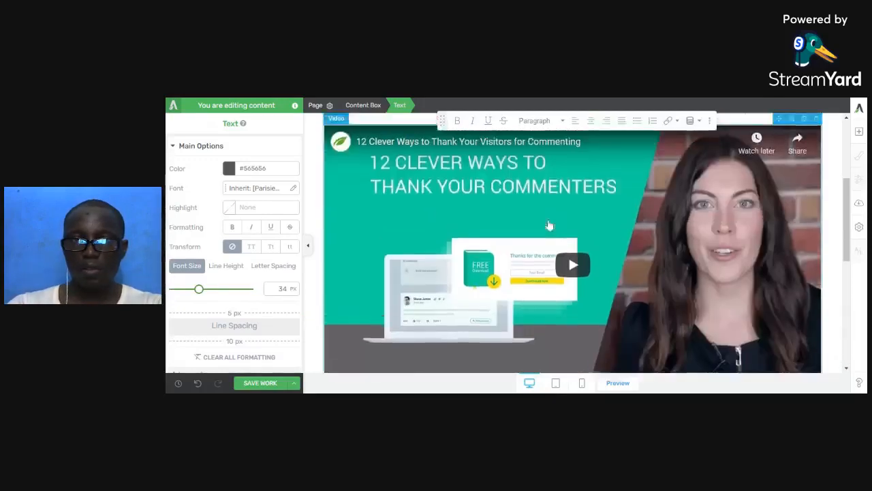
Add a 1/2 + 1/2 Columns row below the heading, then select the heading text.
scroll(549, 225, "up", 1)
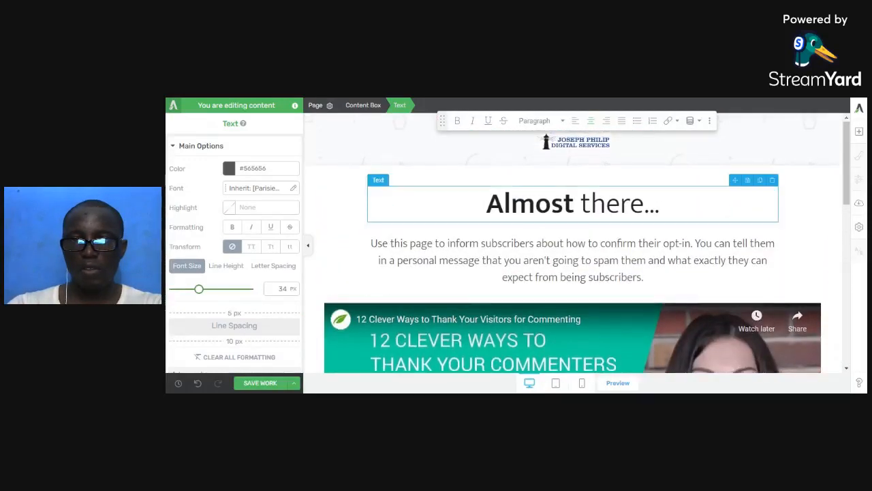
scroll(572, 246, "down", 1)
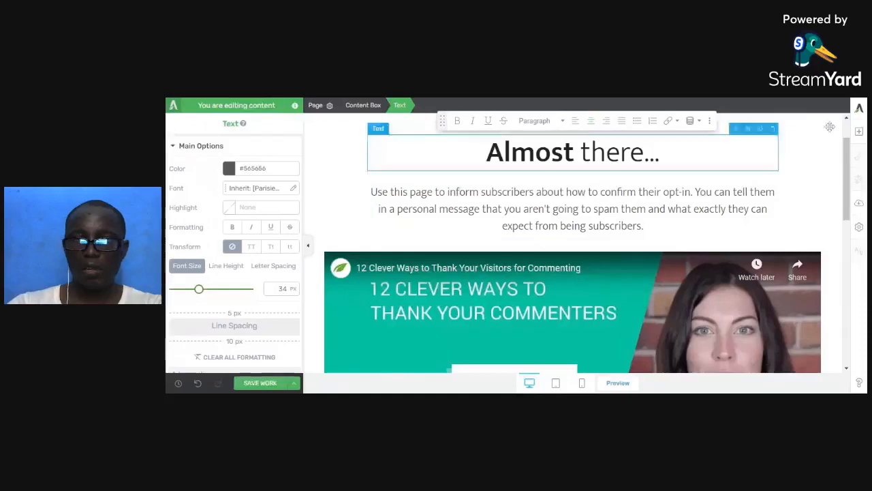
left_click(860, 132)
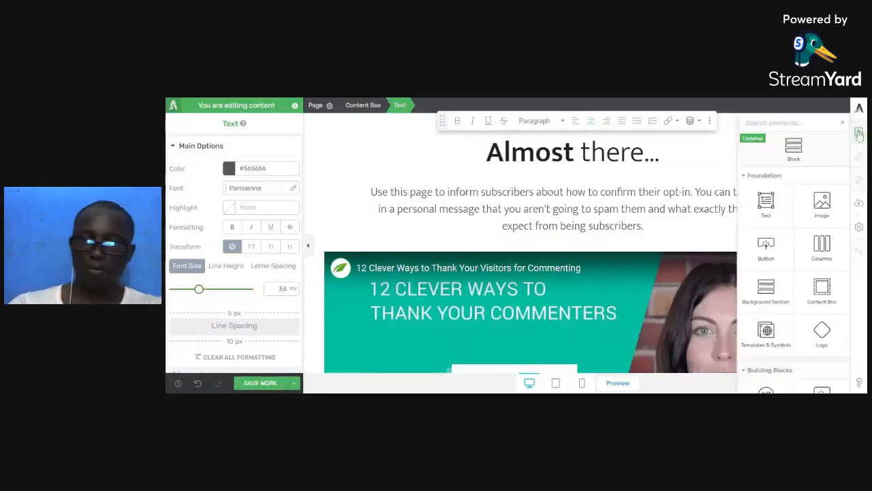
left_click_drag(830, 250, 585, 185)
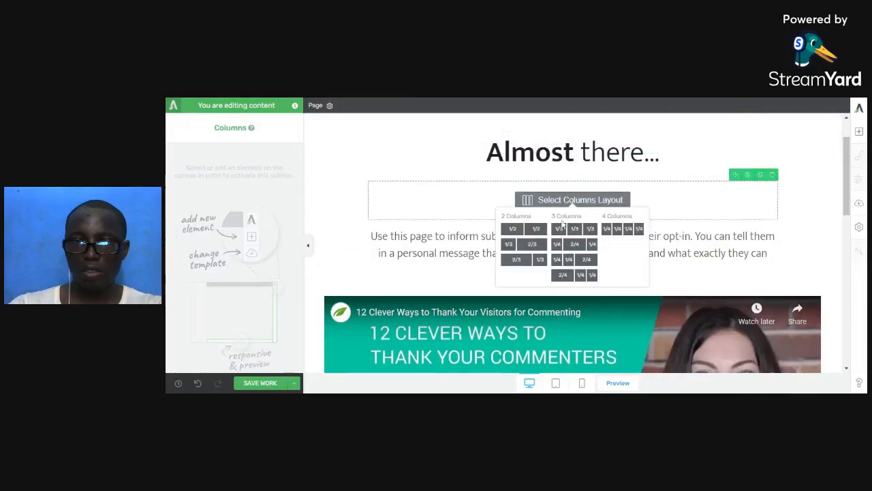
left_click(536, 232)
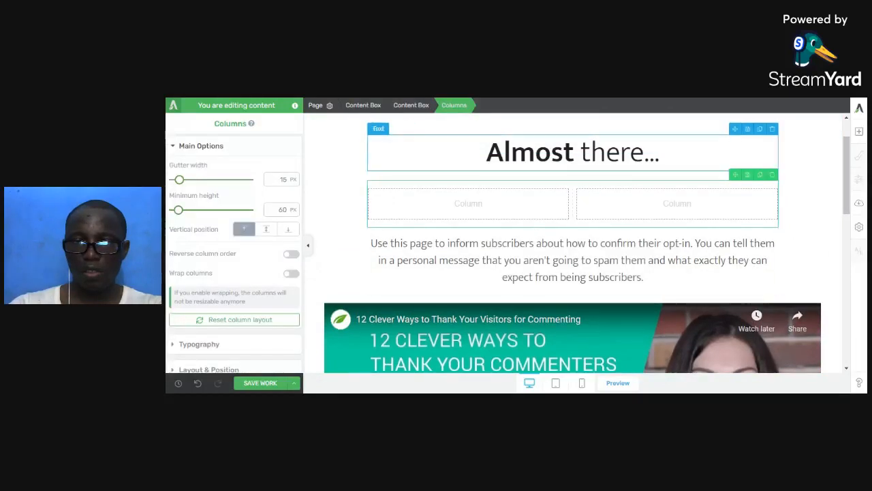
double_click(530, 152)
left_click(530, 152)
Retype the heading as 'Thanks for your interest in booking a free consulting session.' and delete the video and two text blocks.
type("T")
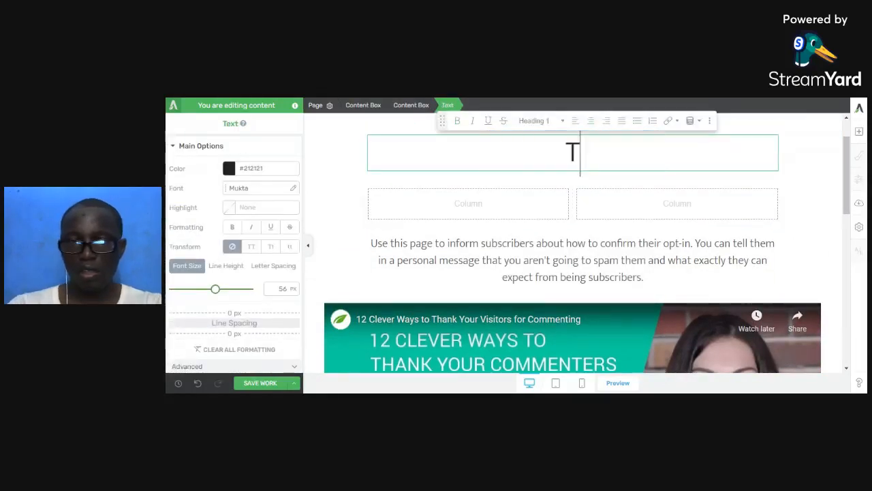
type("hanks for y")
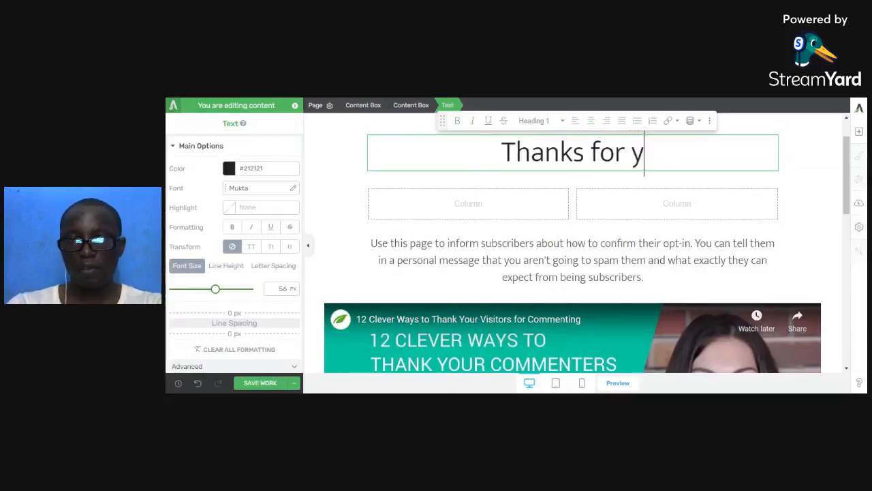
type("our int")
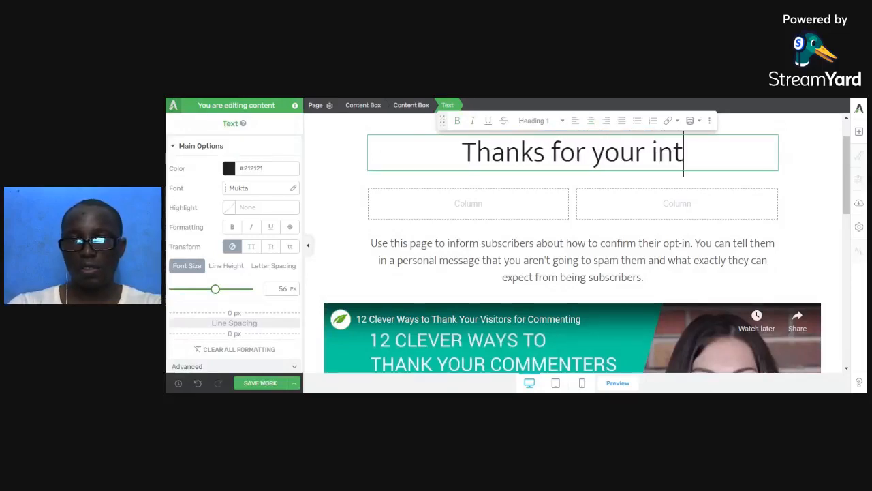
type("erest in boo")
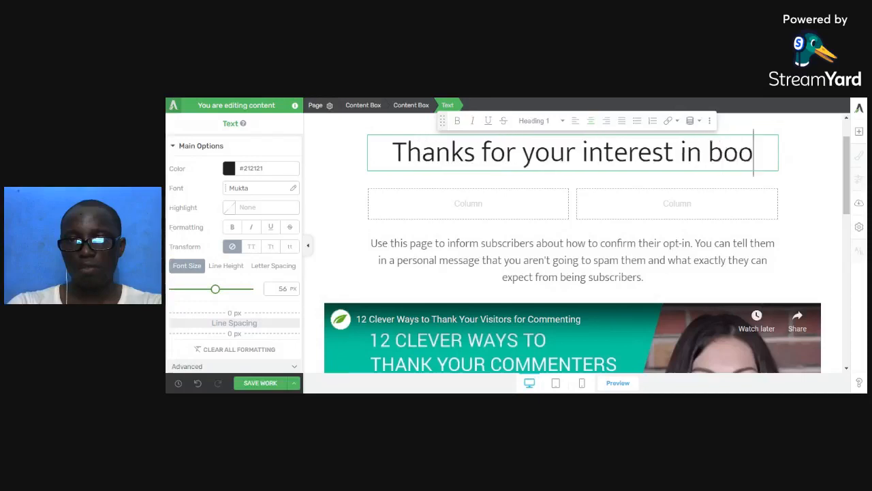
type("king a fre")
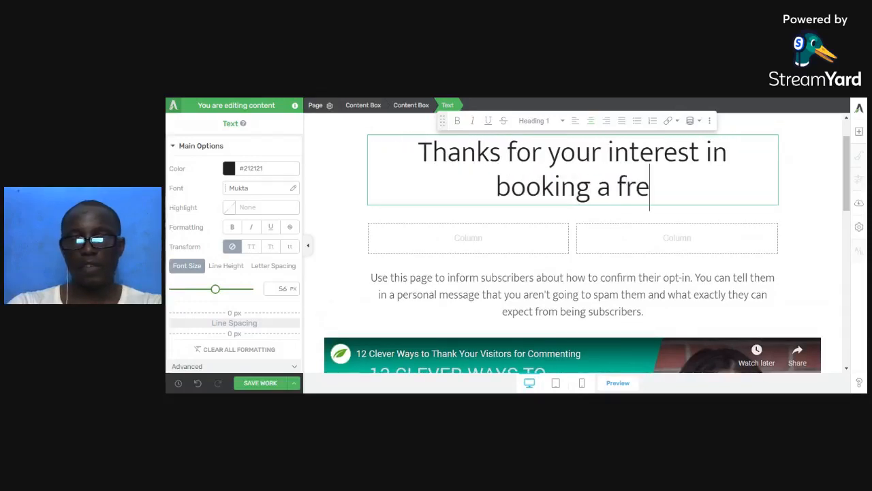
type("e consultin")
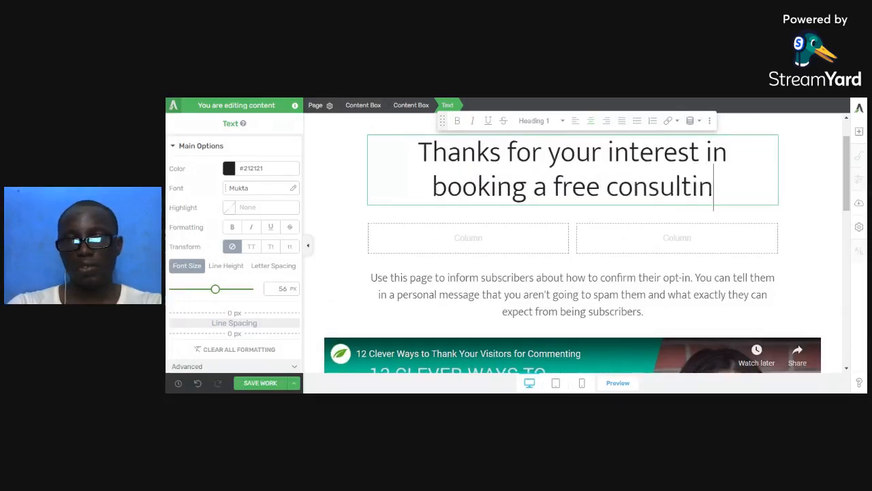
type("g session")
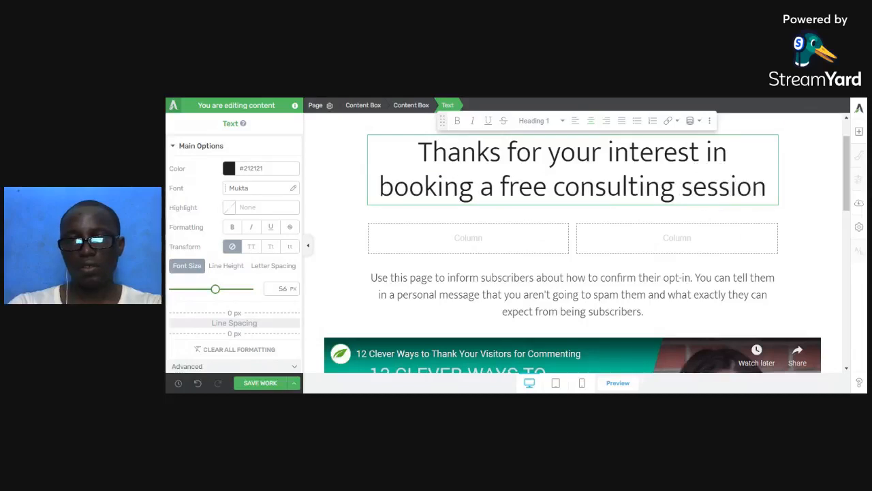
type(".")
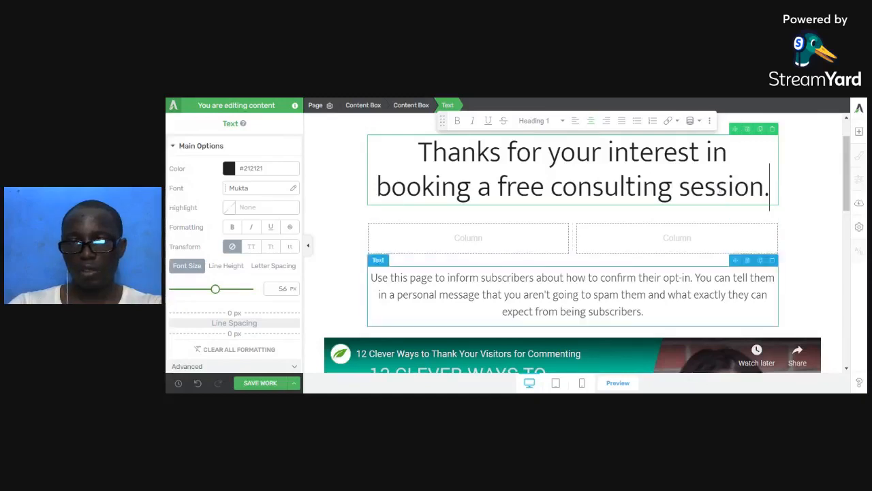
left_click(816, 332)
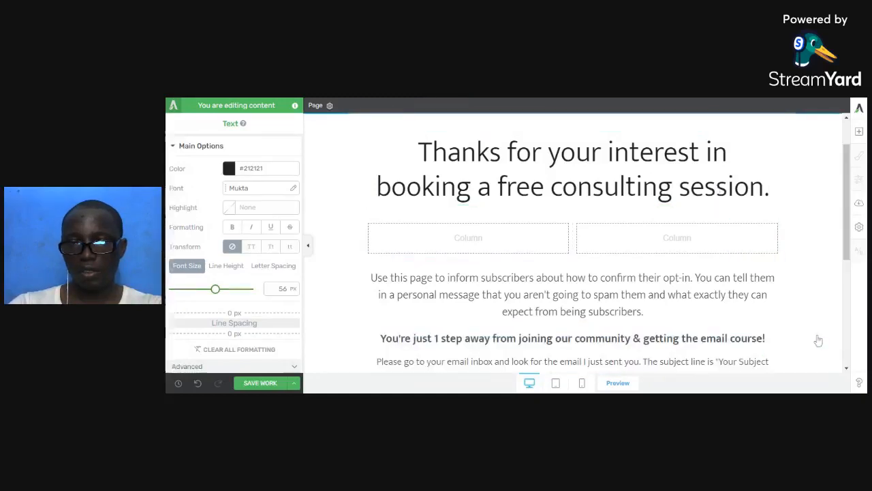
left_click(774, 323)
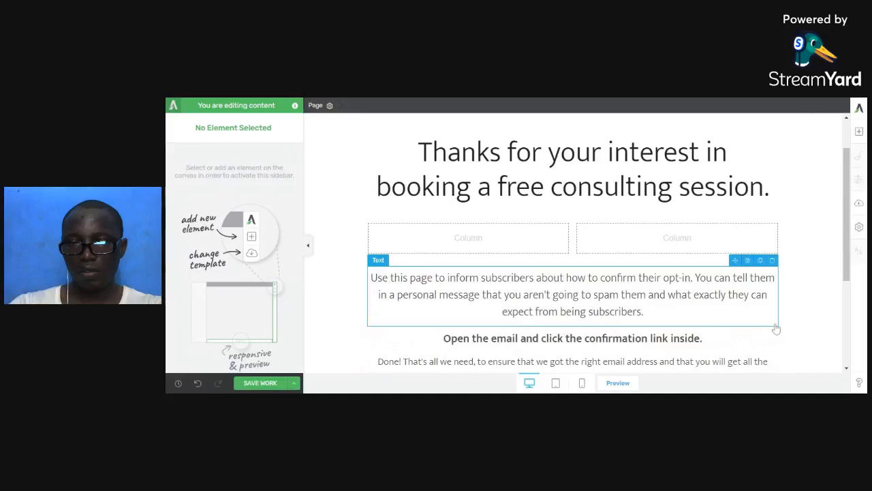
left_click(773, 260)
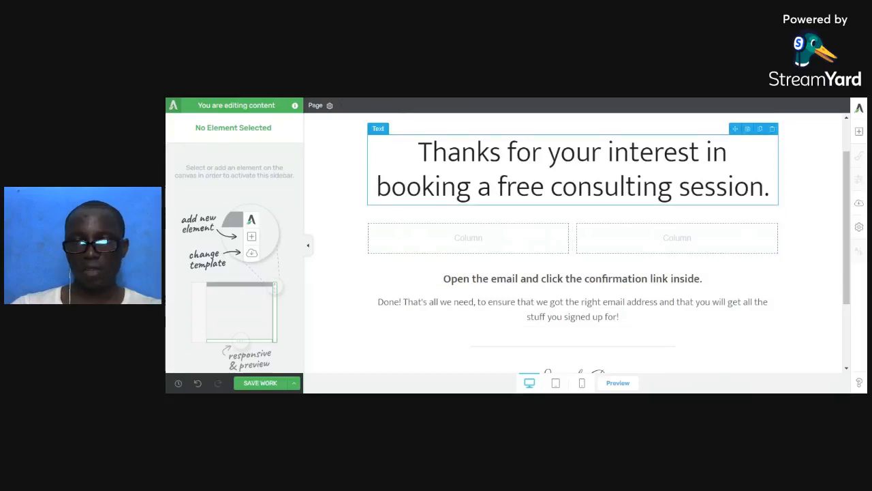
Move the heading into the left column and reduce its font size to about 39 px.
left_click_drag(732, 131, 470, 239)
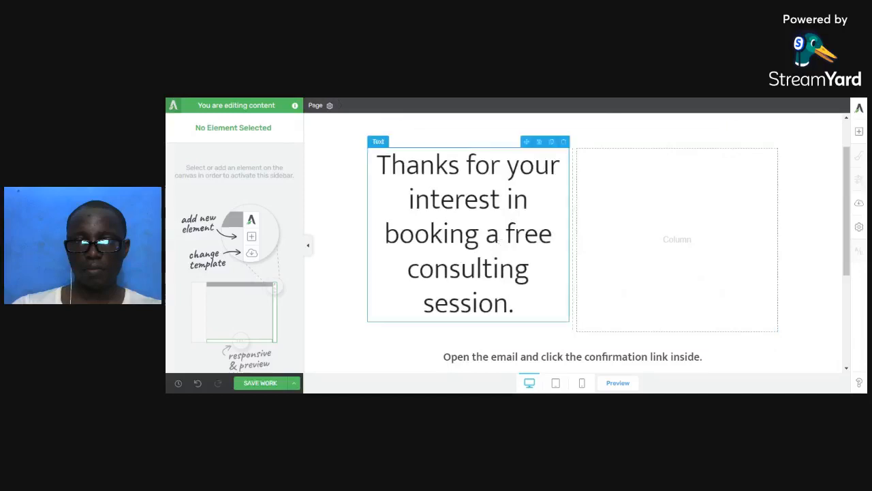
triple_click(497, 234)
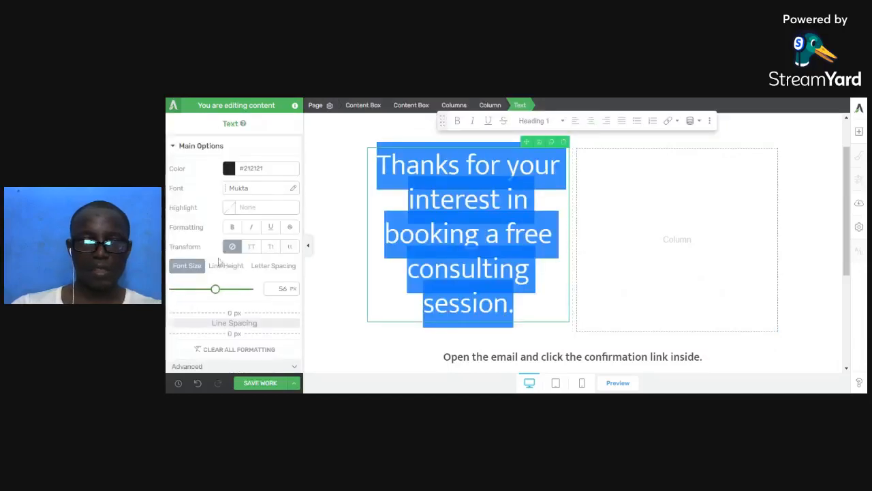
left_click_drag(216, 289, 202, 292)
Add an Image element to the right column using the seated-man photo from the Media Library.
left_click(680, 205)
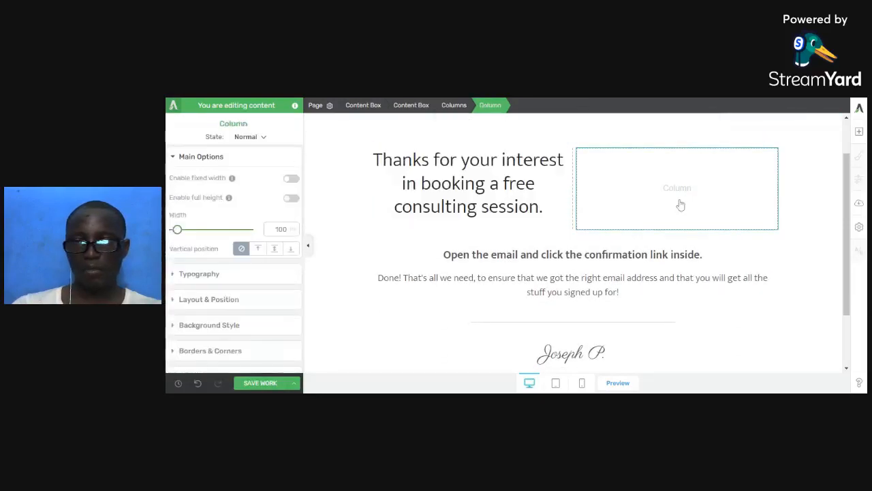
left_click(859, 135)
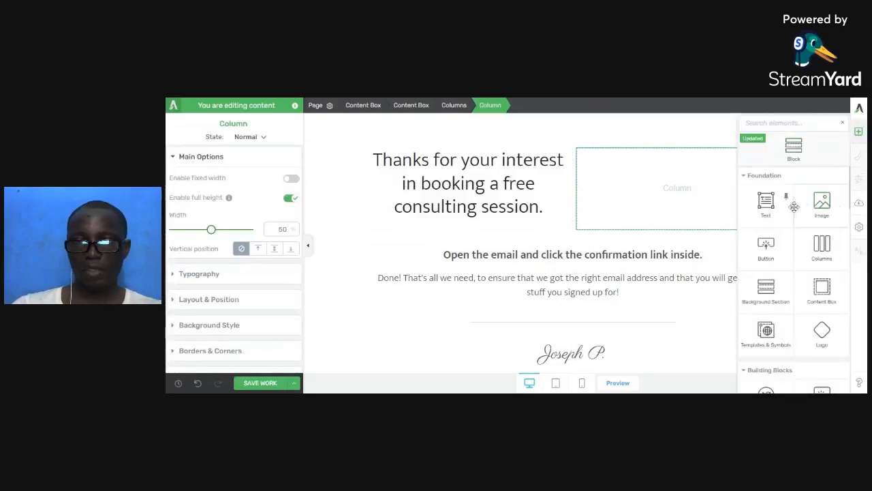
left_click_drag(821, 200, 661, 203)
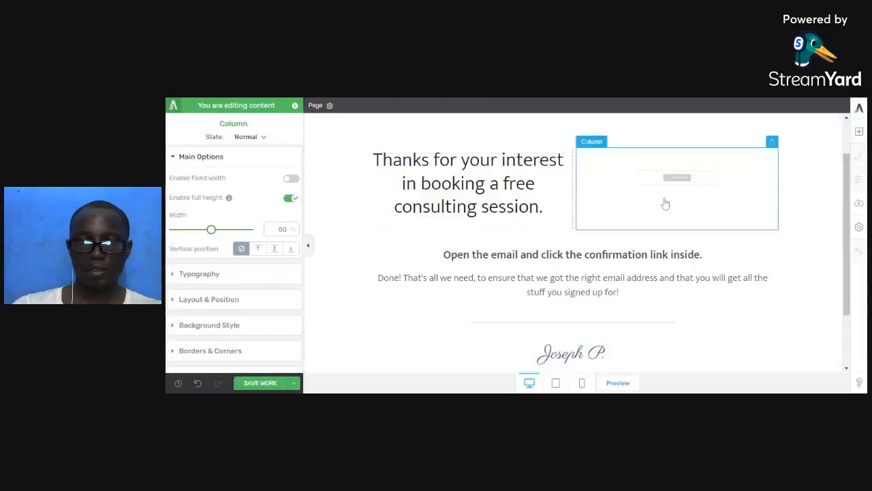
scroll(332, 225, "up", 5)
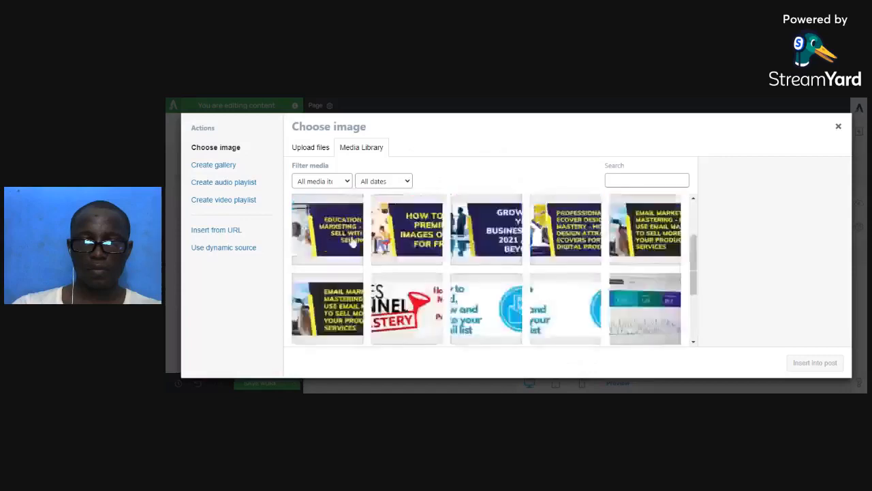
left_click(462, 233)
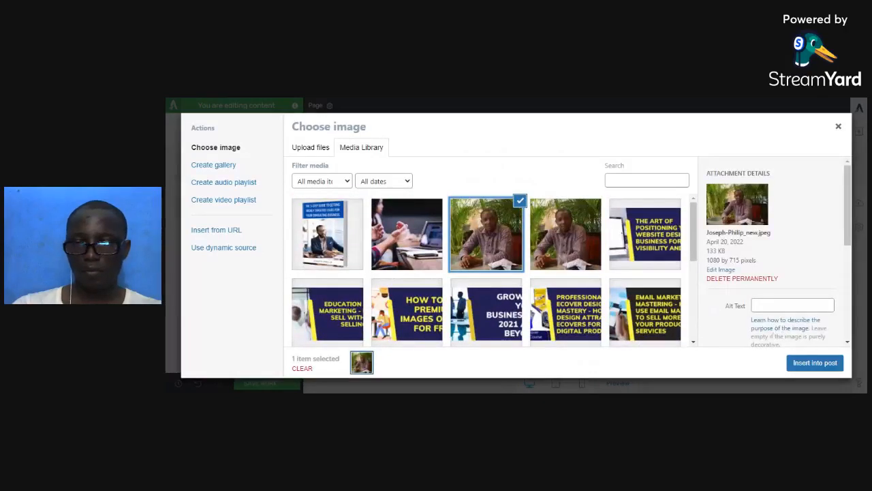
left_click(814, 363)
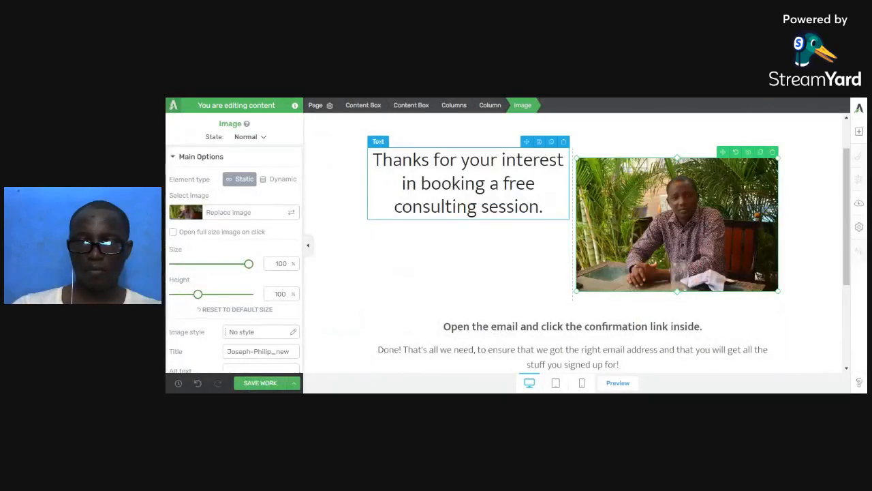
left_click(374, 161)
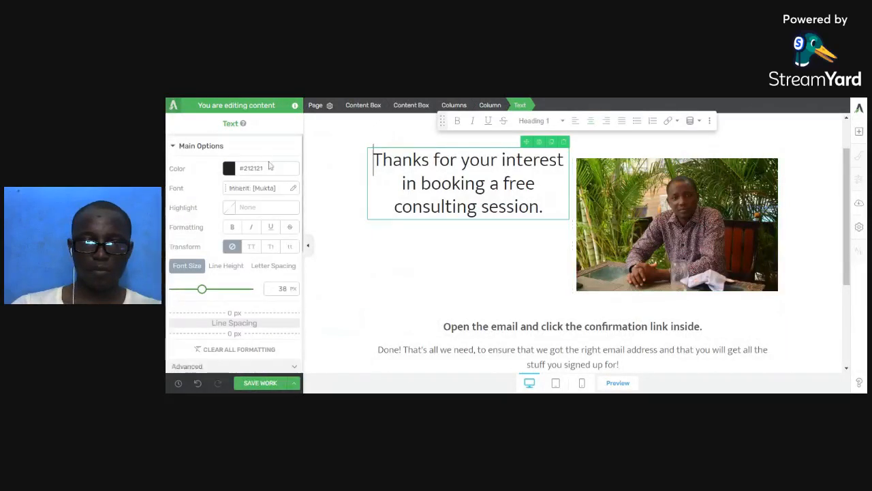
In mobile view, make the heading 23 px, bold, with every word capitalised.
left_click(582, 382)
scroll(550, 280, "up", 1)
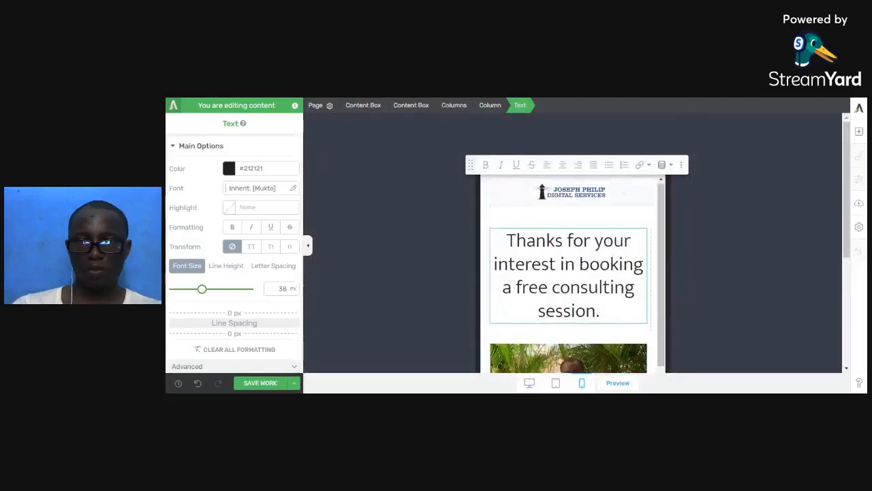
scroll(550, 279, "down", 2)
scroll(556, 249, "down", 1)
scroll(556, 249, "up", 3)
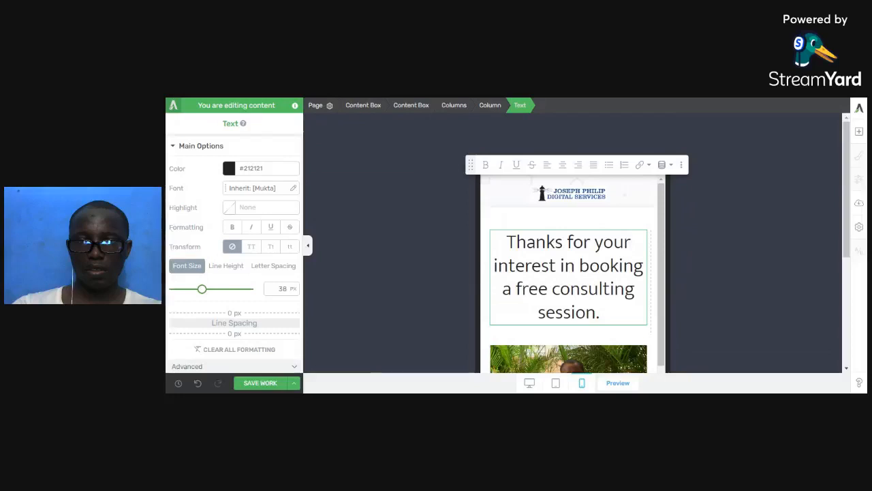
key("ctrl+a")
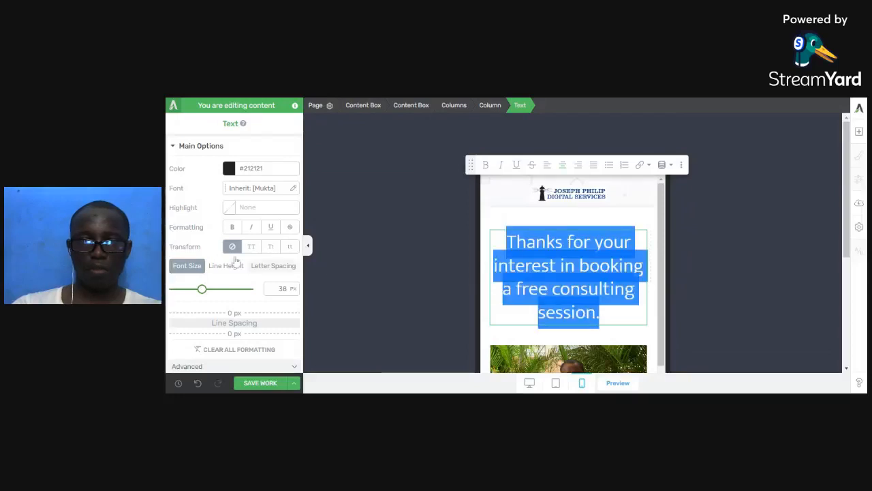
left_click_drag(201, 291, 188, 292)
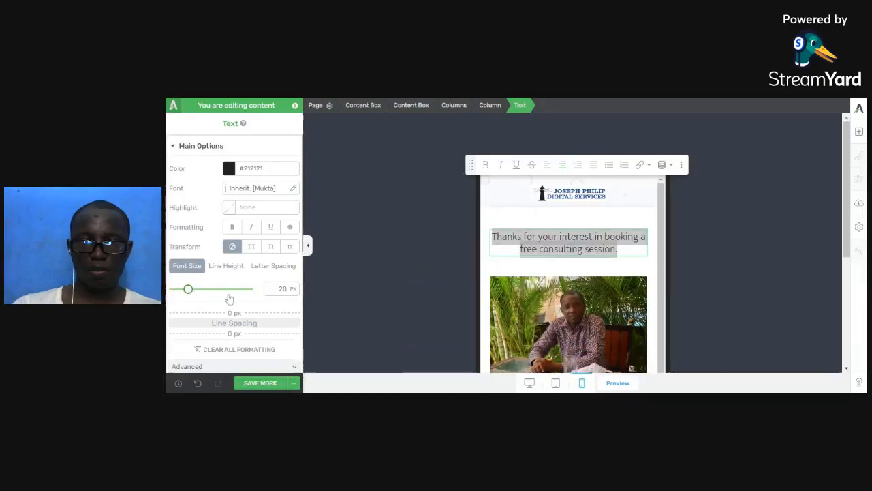
left_click(232, 227)
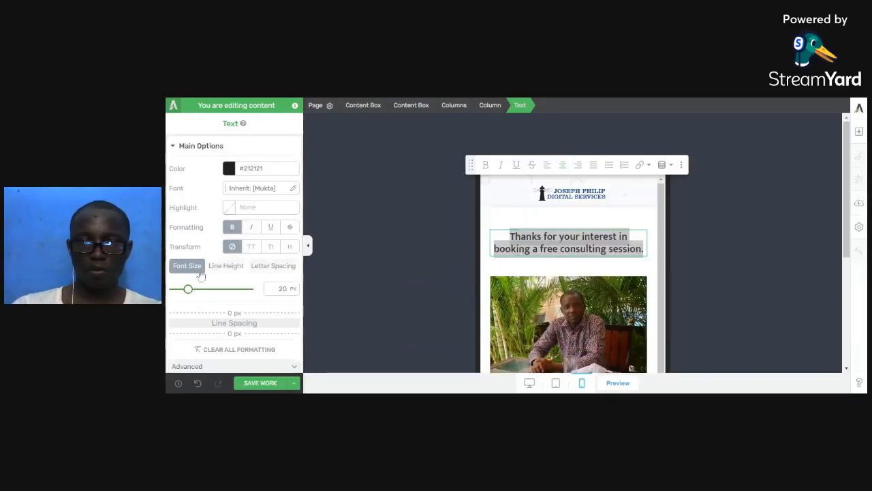
left_click(272, 247)
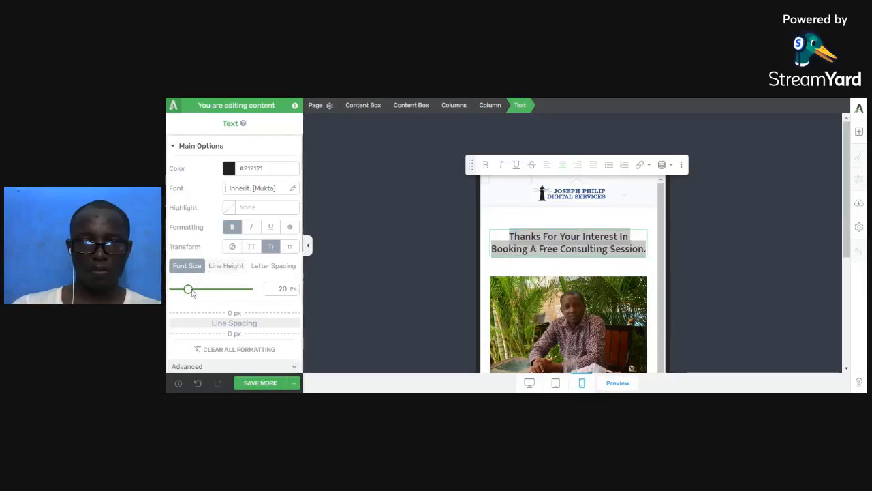
left_click_drag(189, 291, 191, 293)
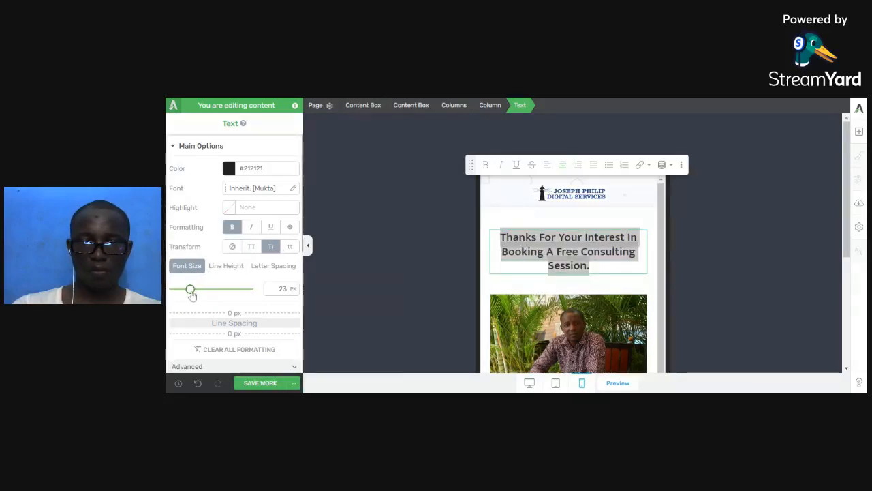
left_click(547, 289)
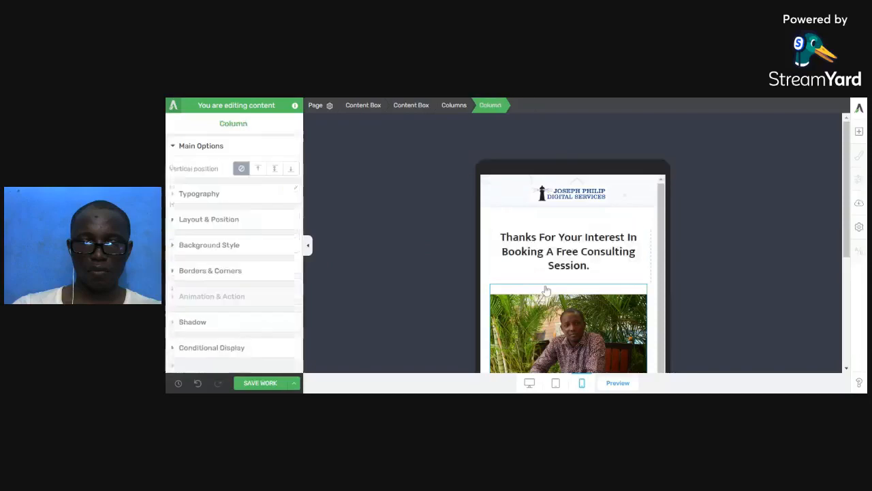
Set the photo's top margin to 0 on mobile and start typing 'Click Th' after the heading.
left_click(228, 220)
left_click(594, 341)
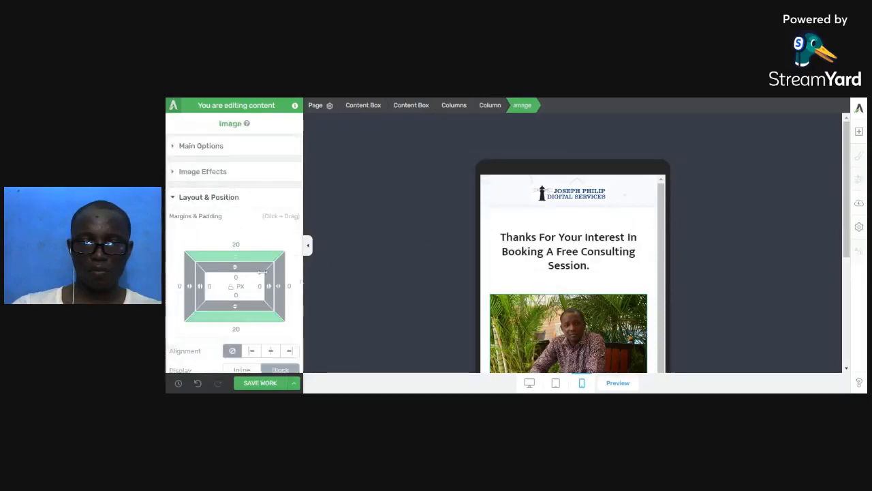
left_click_drag(238, 256, 236, 279)
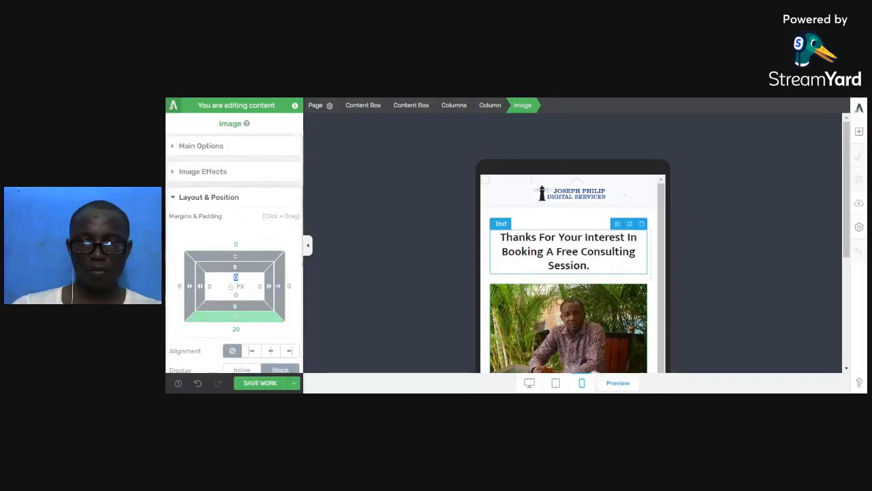
scroll(625, 266, "down", 2)
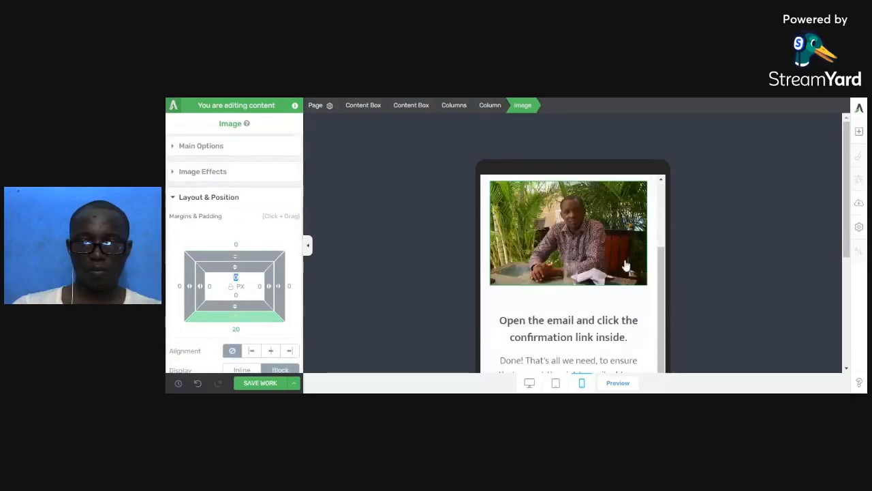
left_click(596, 319)
scroll(596, 320, "up", 3)
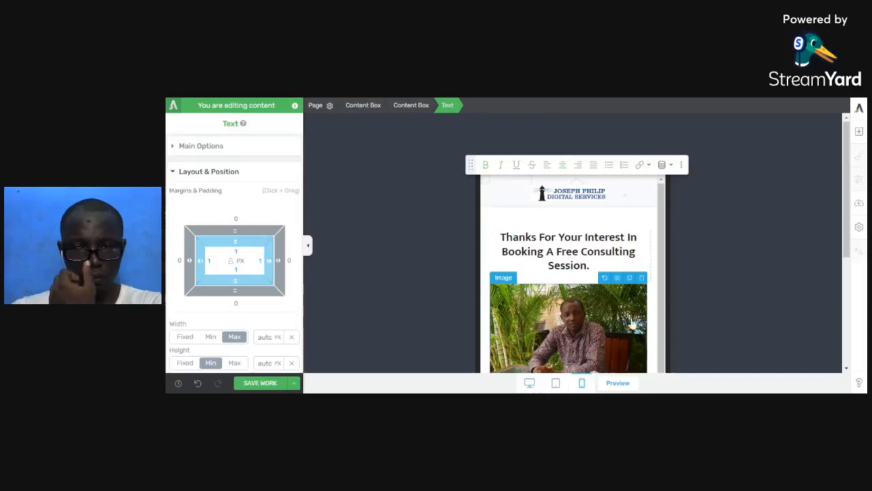
left_click(593, 265)
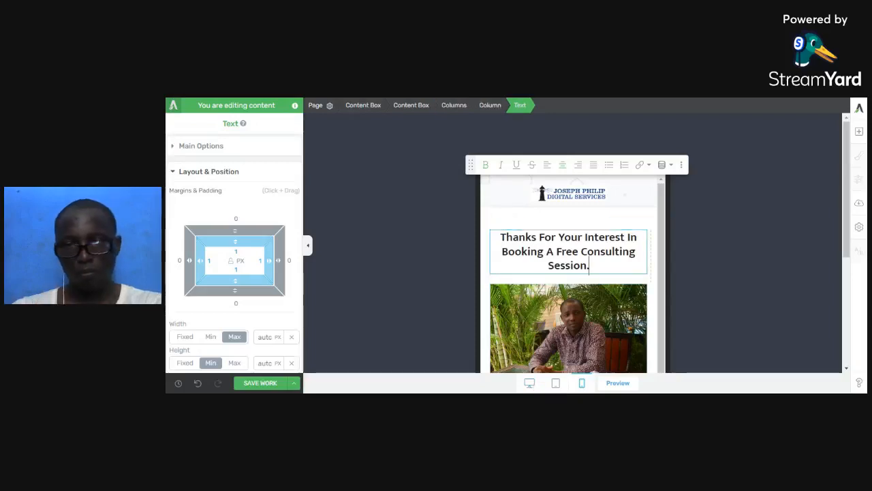
type("Click Th")
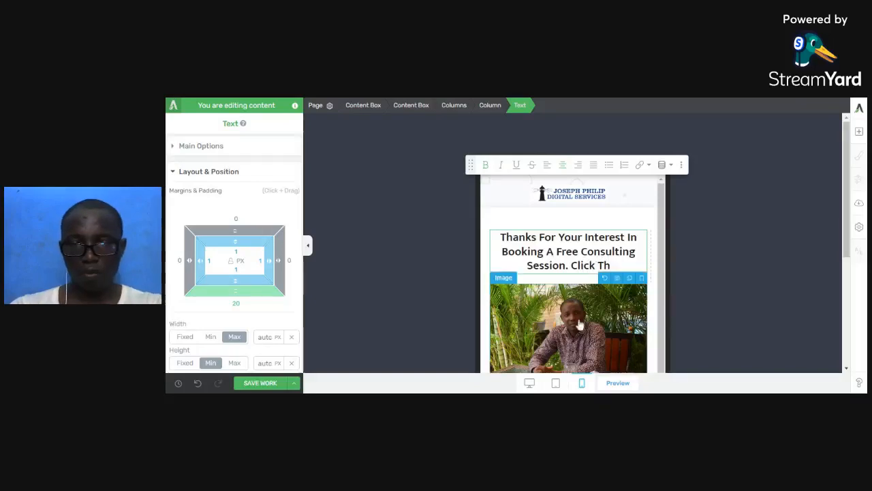
In desktop view, finish the heading with 'Click the button below to schedule an available date.' and delete the 'Open the email' block.
left_click(529, 382)
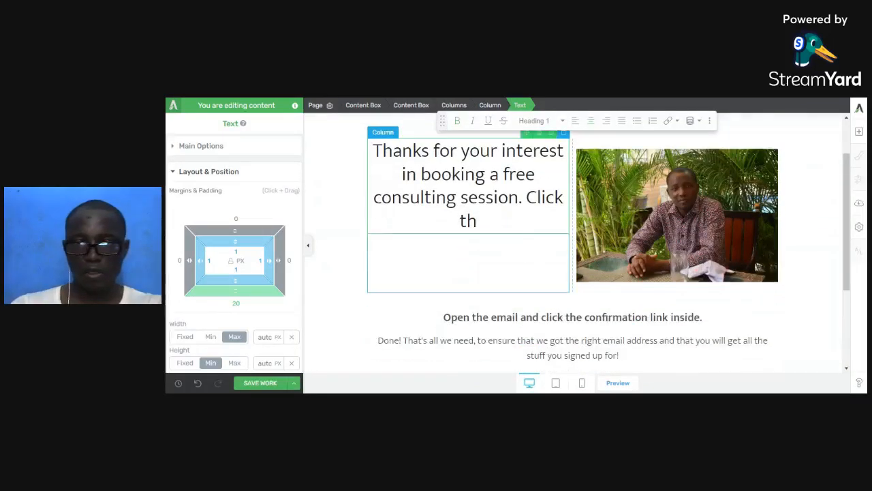
type("e bytt")
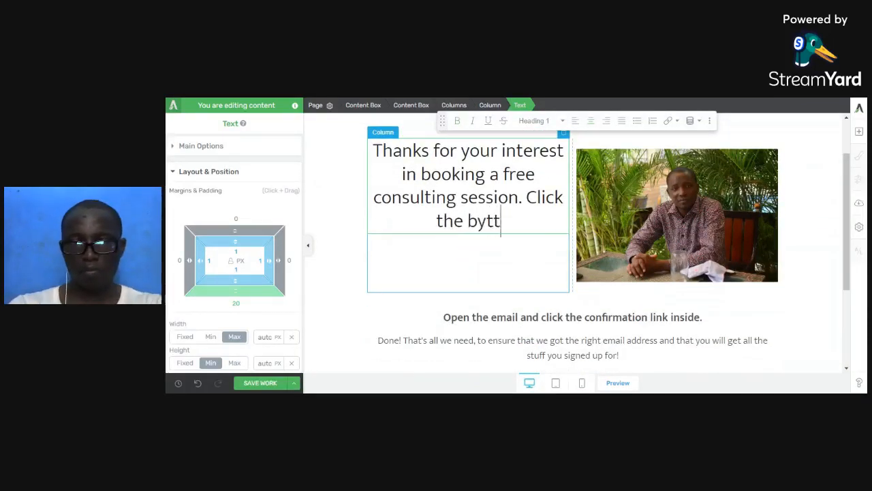
key("BackSpace")
key("BackSpace")
key("BackSpace")
type("utton ")
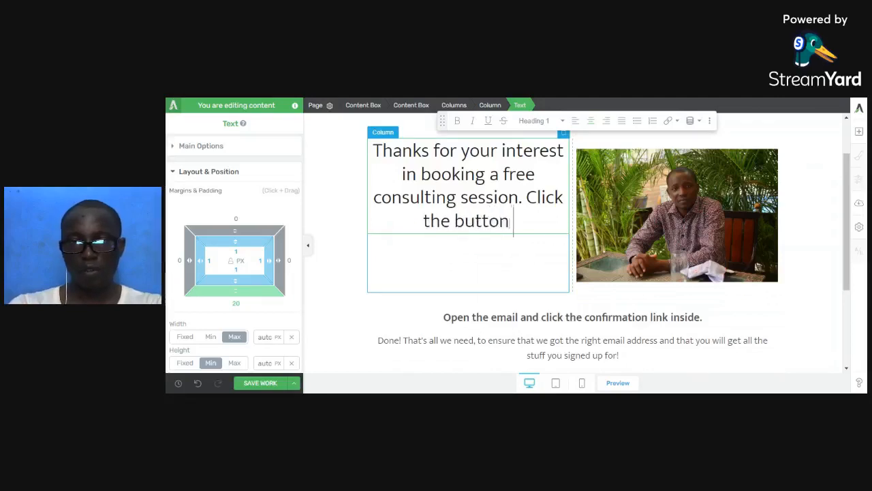
type("below to s")
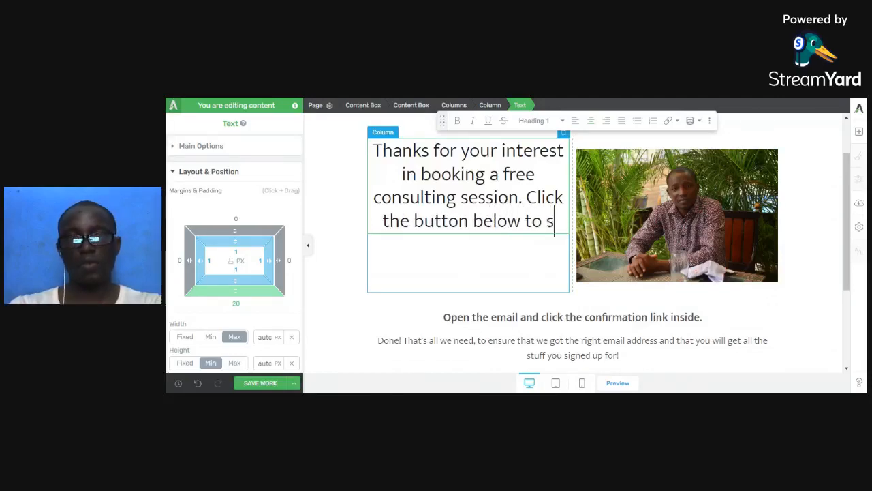
type("chedule ")
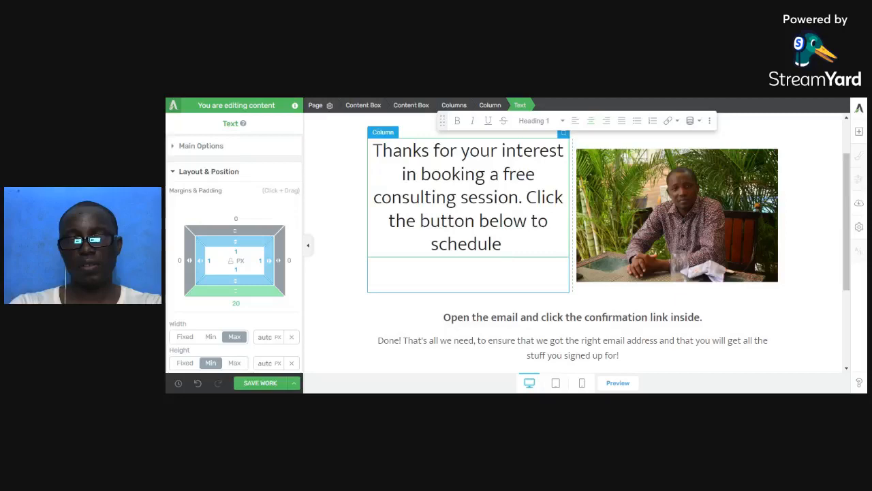
type("your")
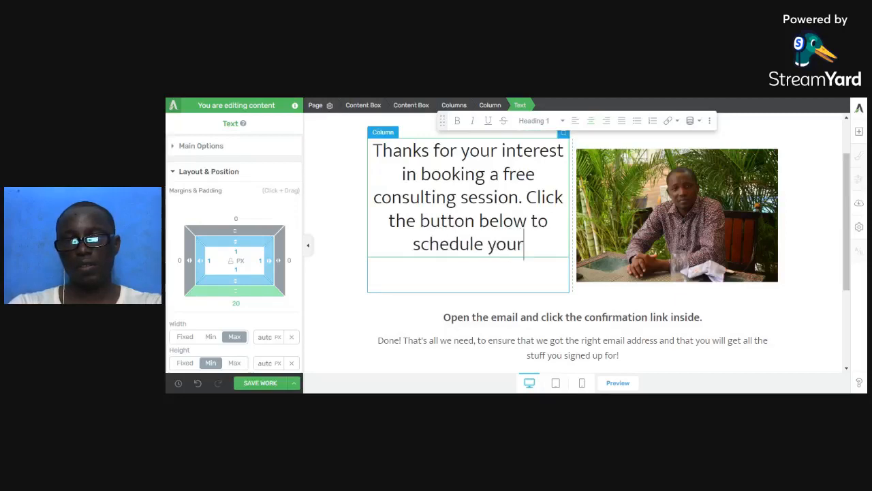
key("BackSpace")
key("BackSpace")
key("BackSpace")
key("BackSpace")
type("an")
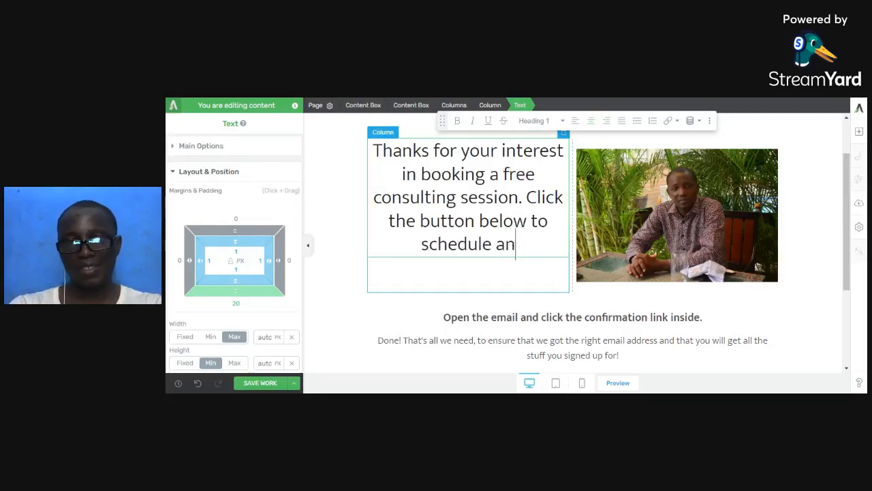
type(" avai")
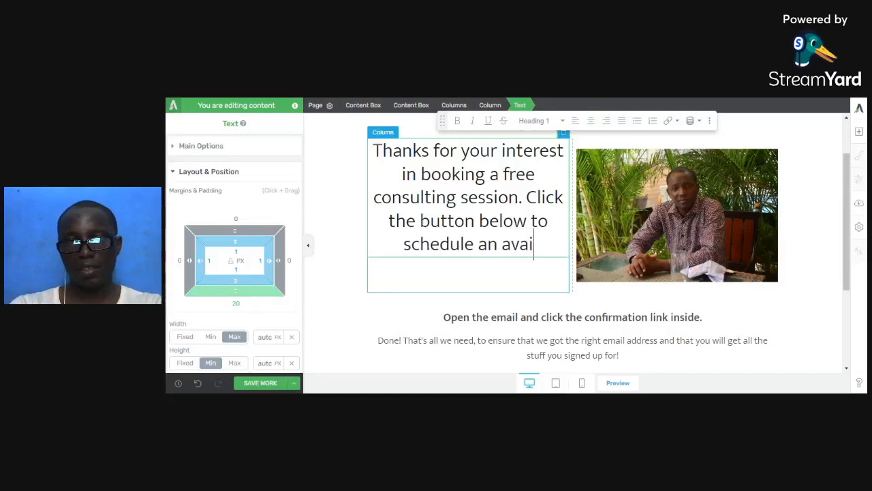
type("lable date.")
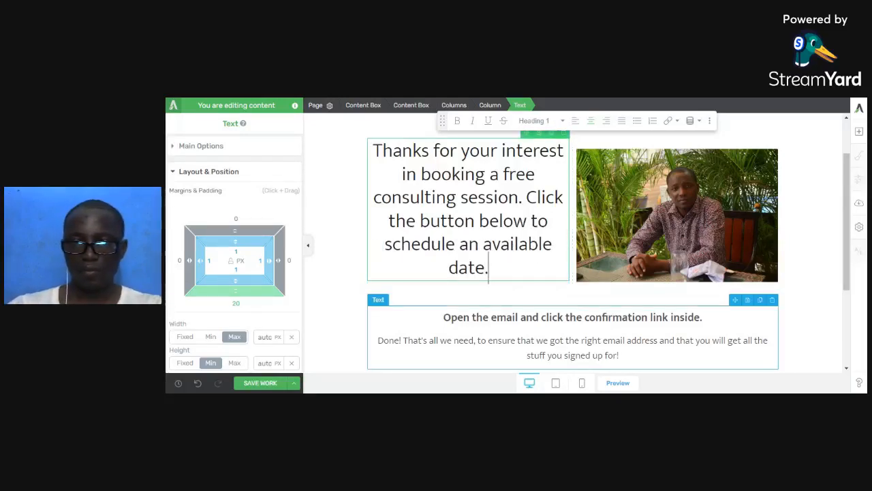
left_click(773, 300)
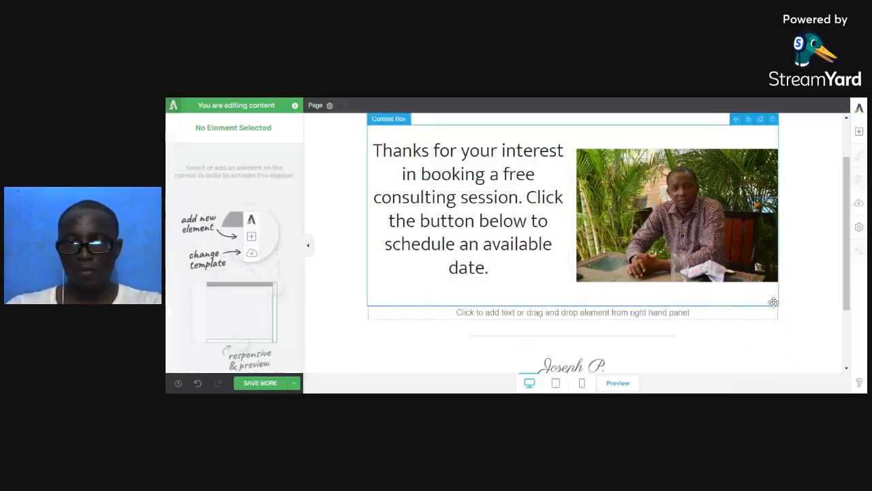
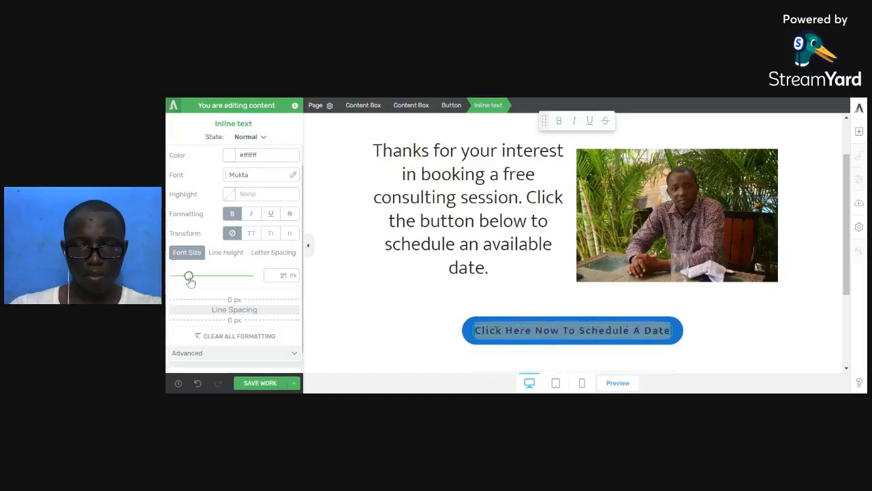
Trim the button label to 'Click Here Now To Schedule', set it to 23 px, and save.
left_click_drag(188, 281, 187, 277)
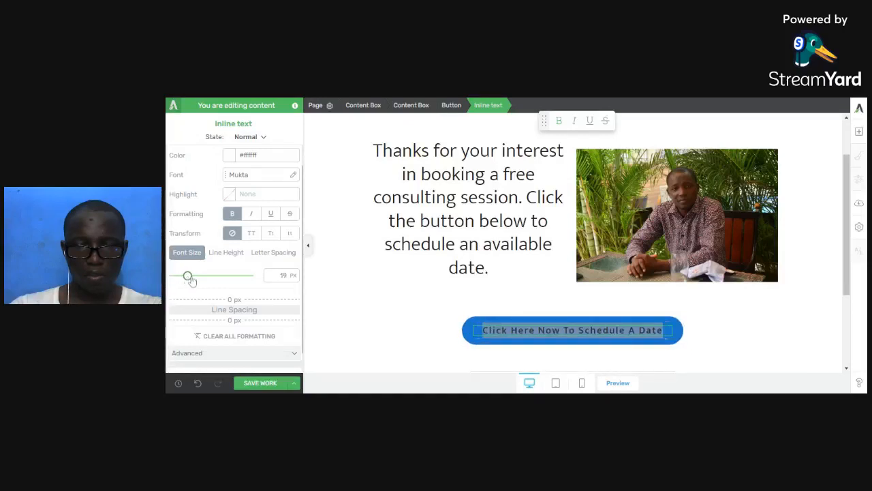
left_click(628, 330)
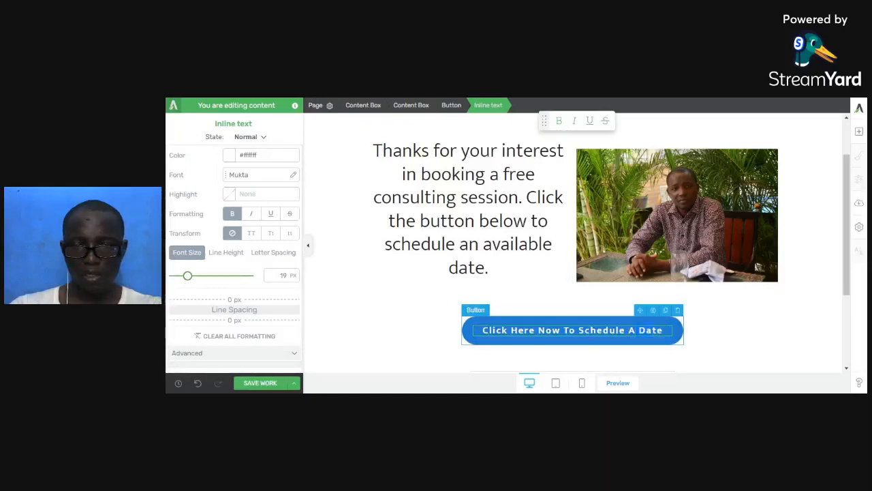
key("BackSpace")
key("BackSpace")
key("BackSpace")
key("BackSpace")
key("BackSpace")
key("BackSpace")
key("BackSpace")
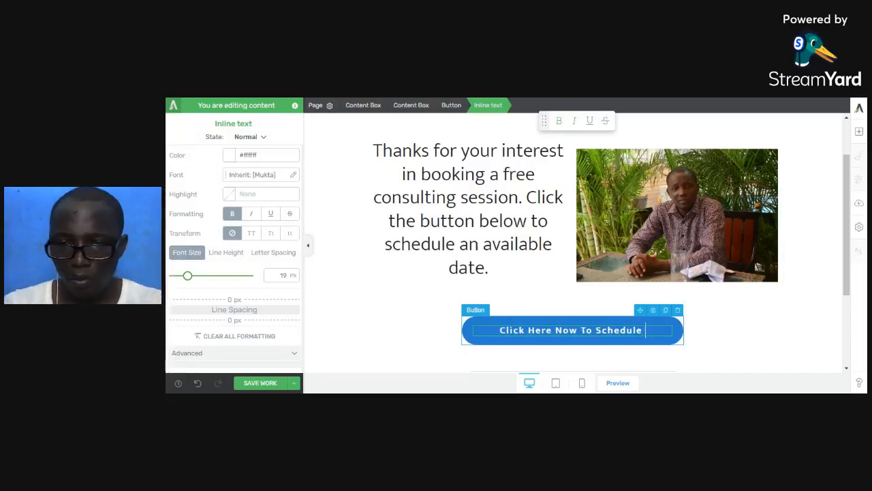
key("BackSpace")
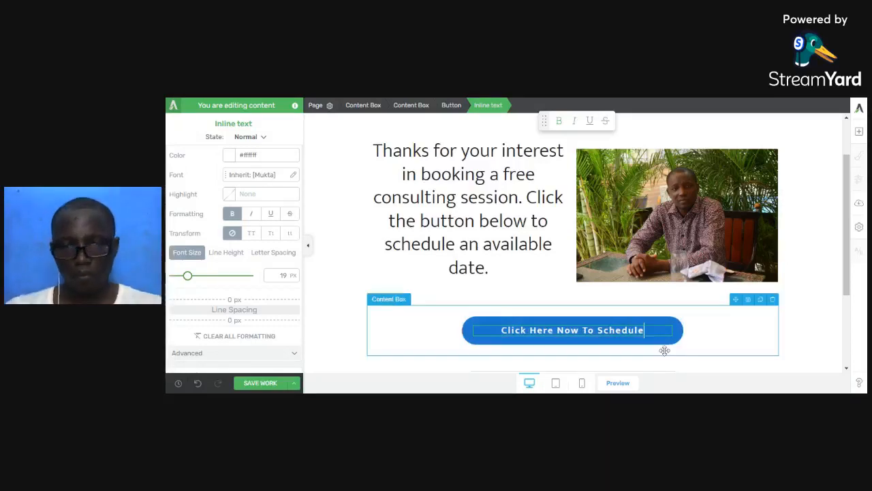
left_click_drag(187, 276, 191, 280)
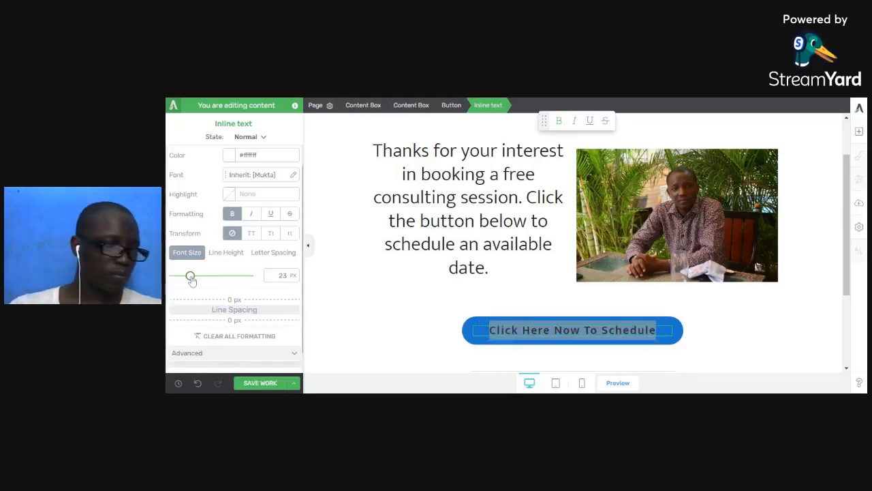
left_click(259, 383)
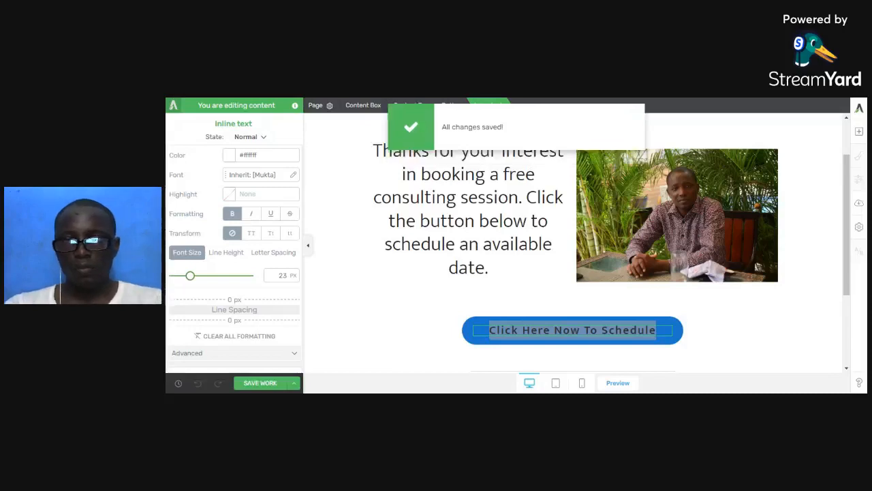
Shrink the thank-you heading to 34 px, put 'Click the button below…' on its own line, and save.
triple_click(468, 209)
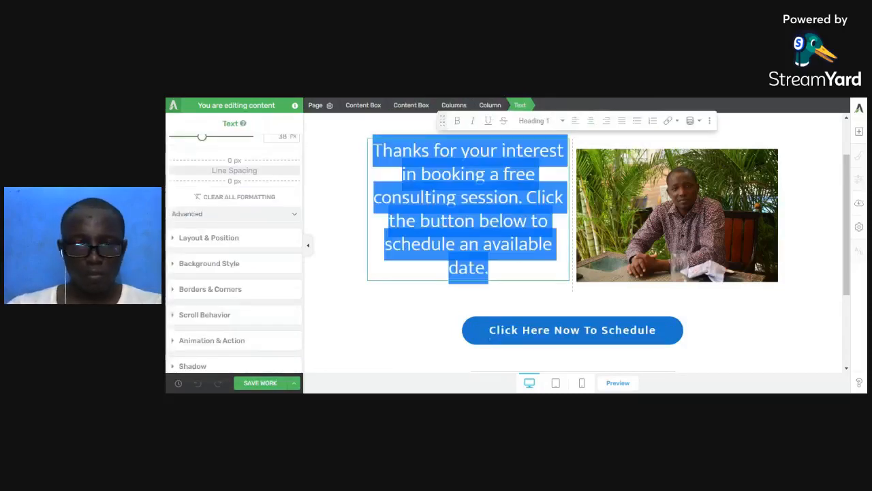
left_click_drag(202, 138, 199, 141)
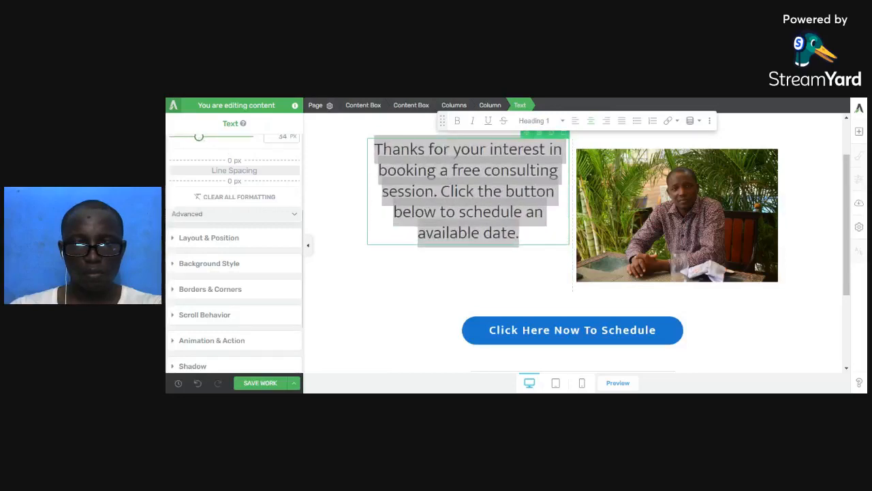
left_click(441, 191)
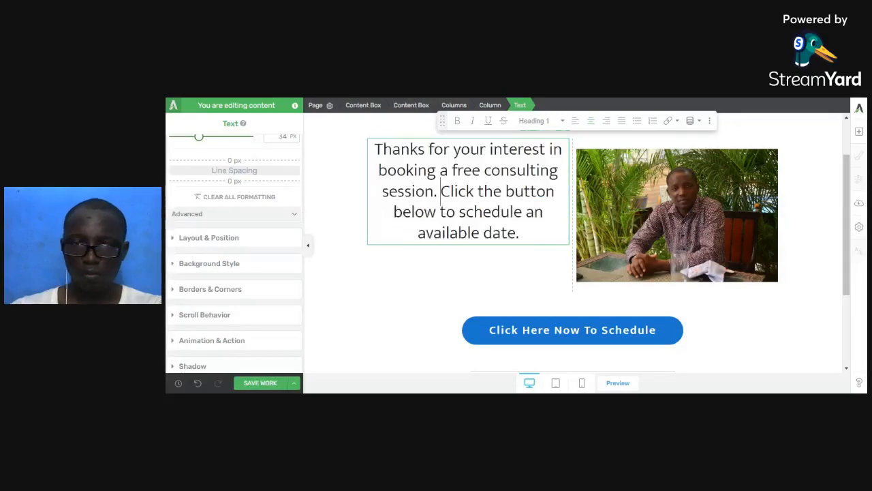
key("Return")
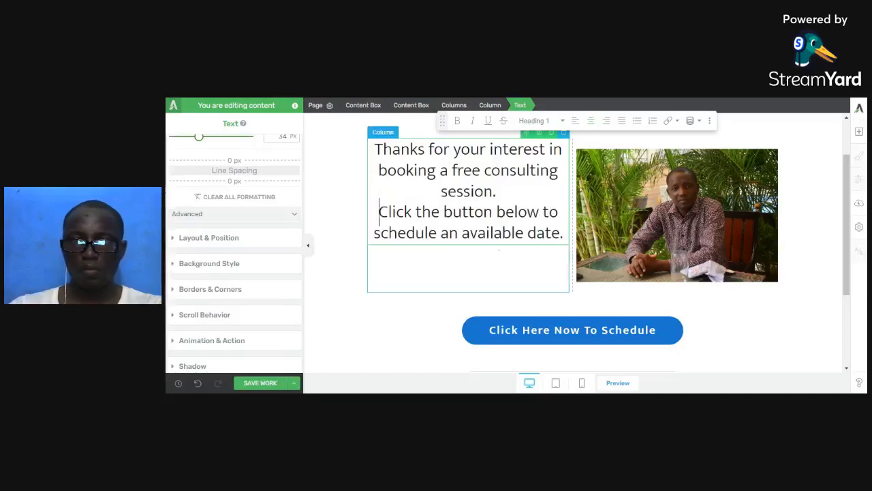
left_click(260, 383)
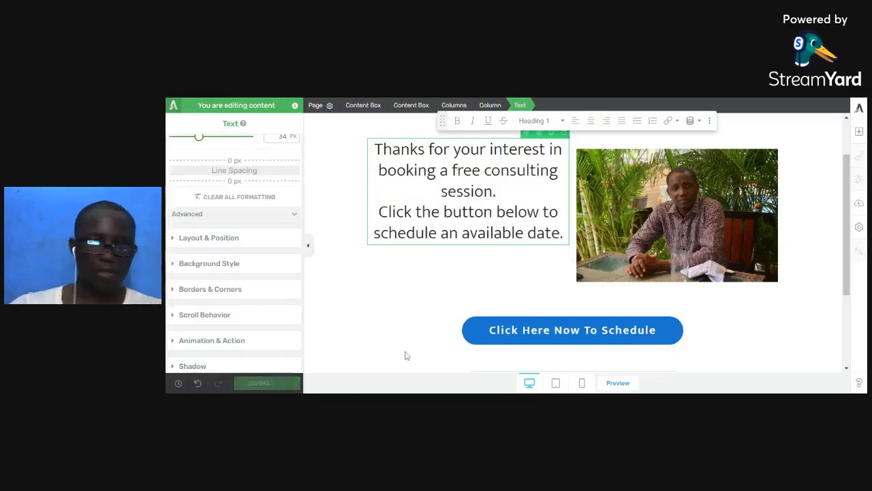
In mobile view, widen the schedule button to 91% and shrink its label to 14 px.
left_click(581, 382)
scroll(546, 319, "down", 3)
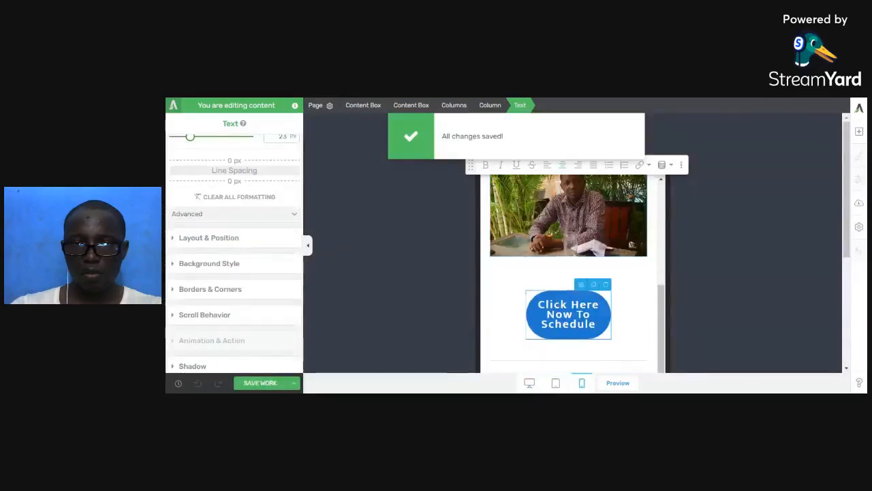
left_click(607, 319)
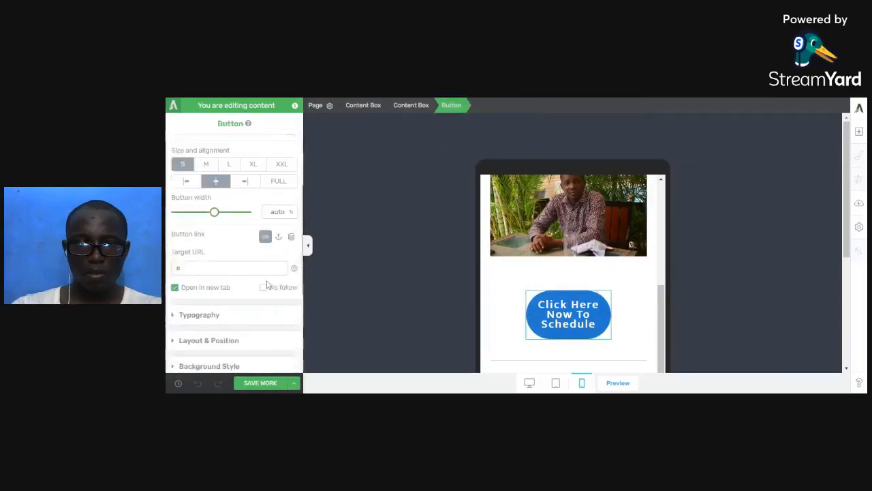
left_click(213, 212)
left_click_drag(213, 213, 242, 213)
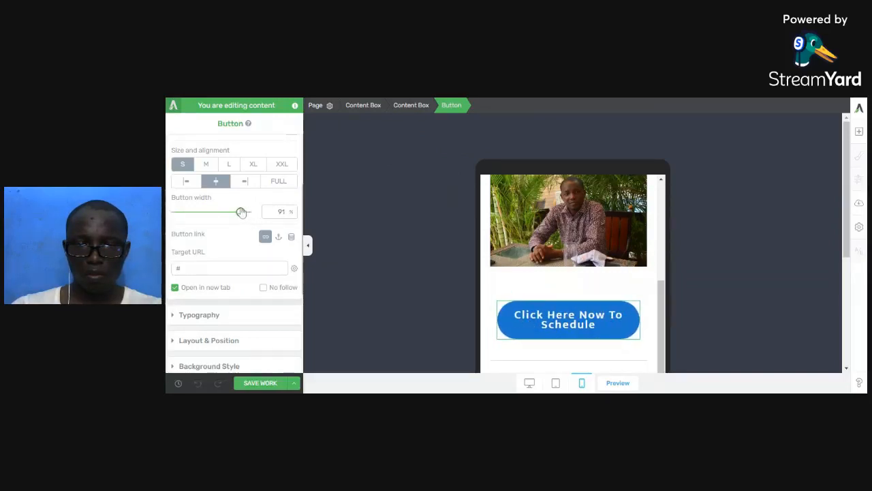
left_click(530, 317)
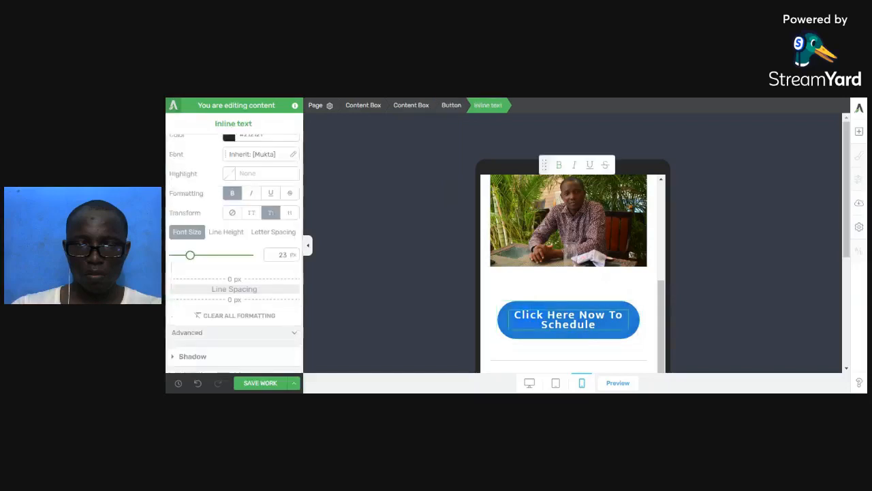
left_click_drag(191, 255, 184, 256)
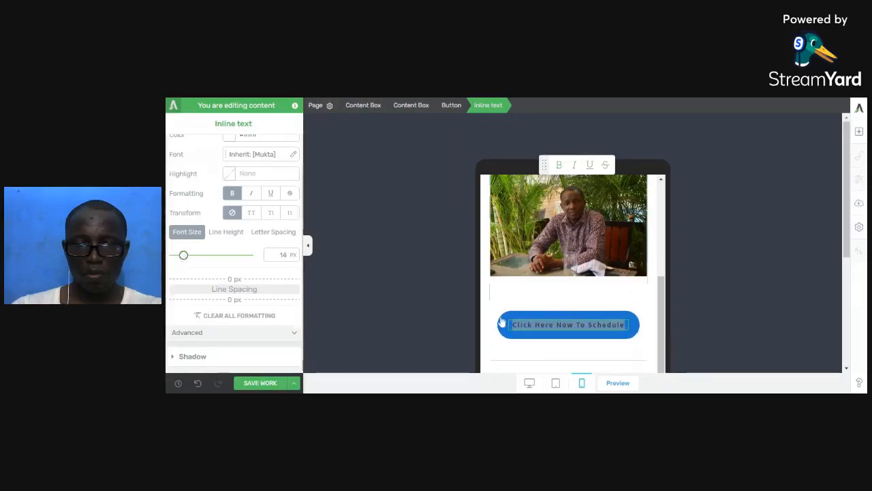
Open the layout settings of the content box around the button.
left_click(536, 300)
left_click(536, 300)
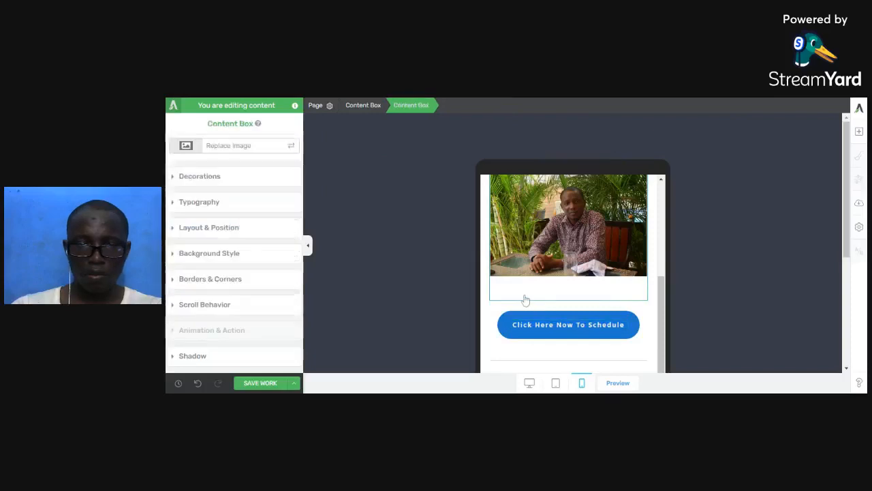
left_click(233, 230)
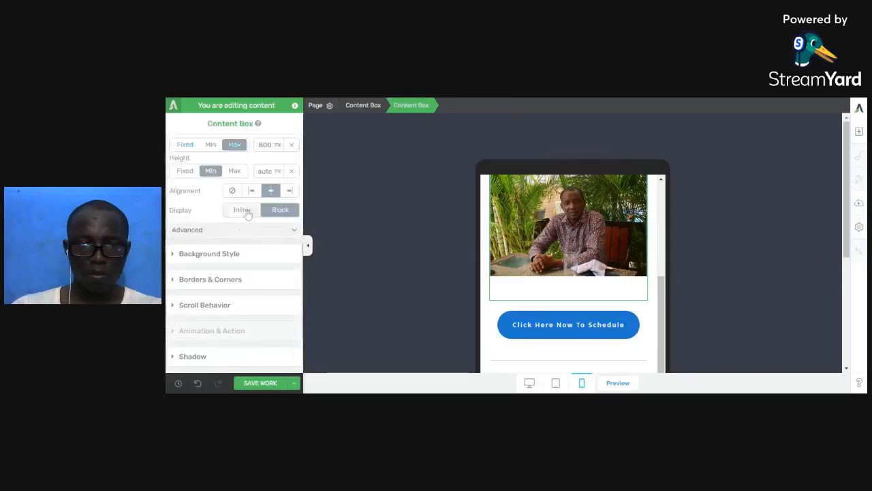
scroll(242, 216, "up", 3)
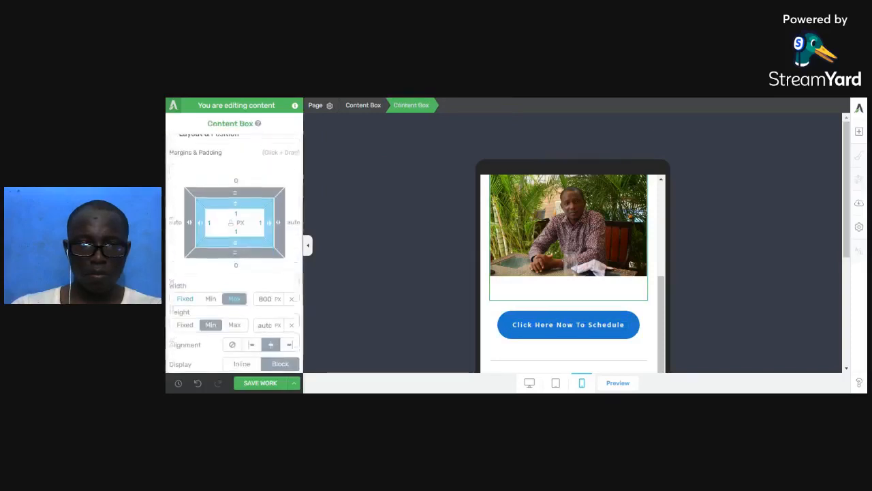
Set the photo columns' bottom margin to 0, undoing an accidental bottom padding change.
left_click(533, 293)
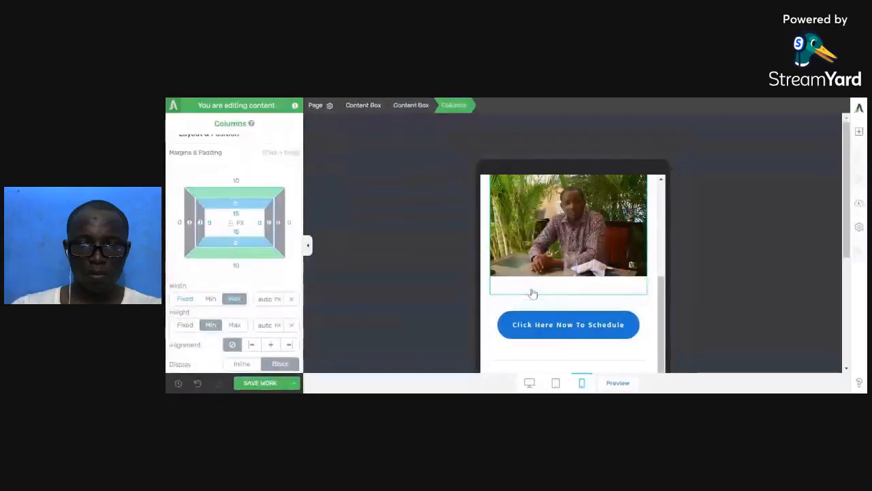
left_click(236, 231)
type("0")
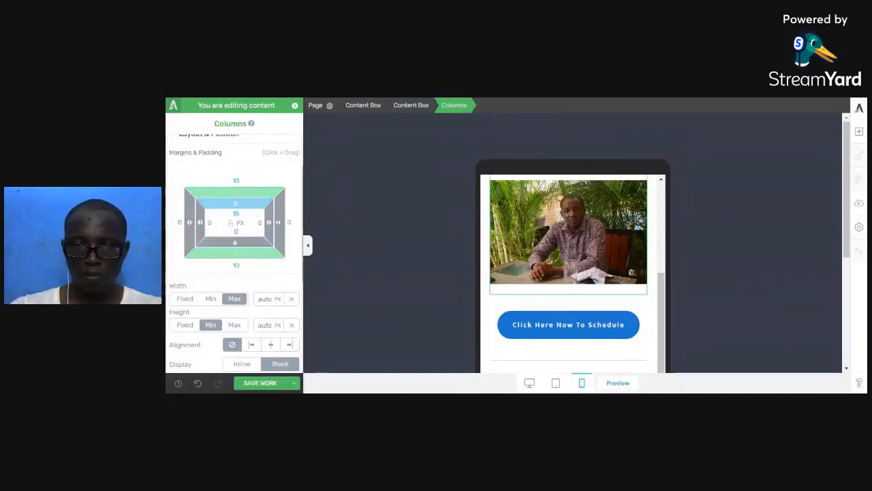
key("ctrl+z")
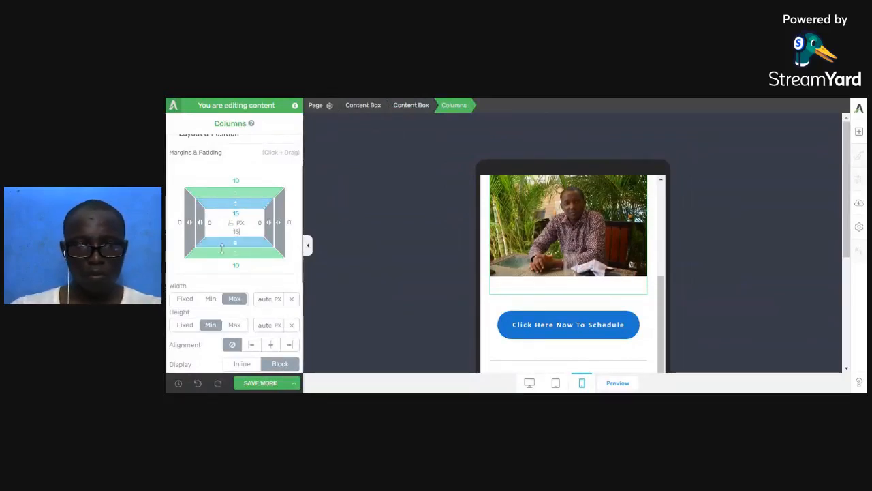
left_click(235, 265)
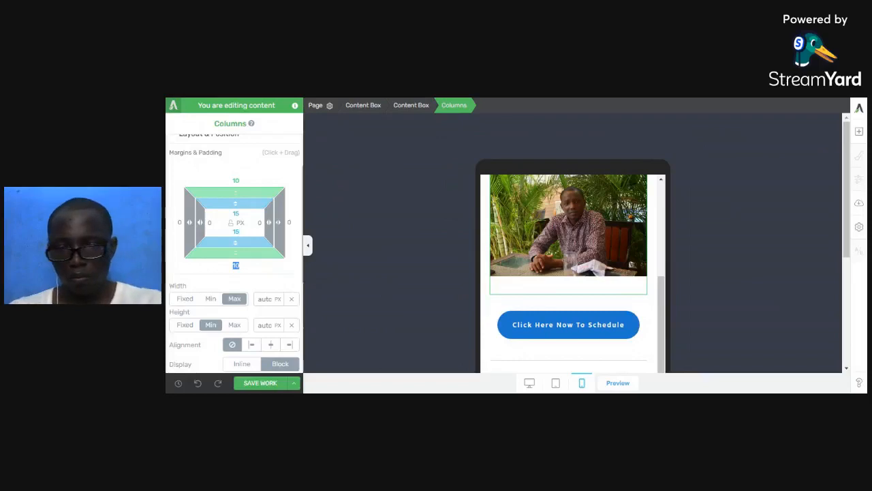
type("0")
scroll(540, 274, "up", 2)
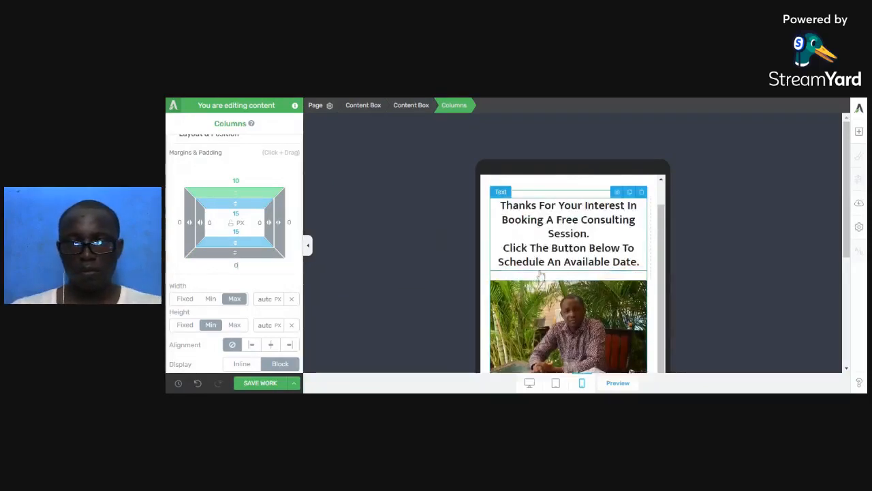
scroll(540, 274, "down", 2)
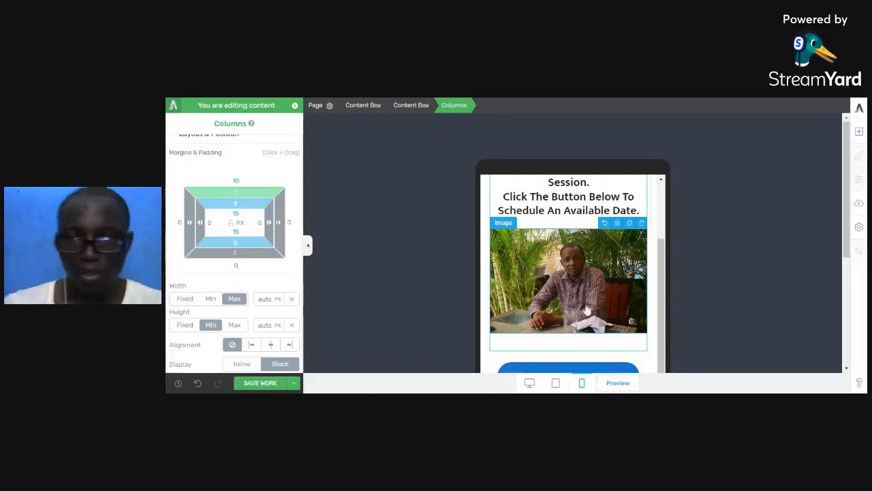
scroll(587, 310, "down", 2)
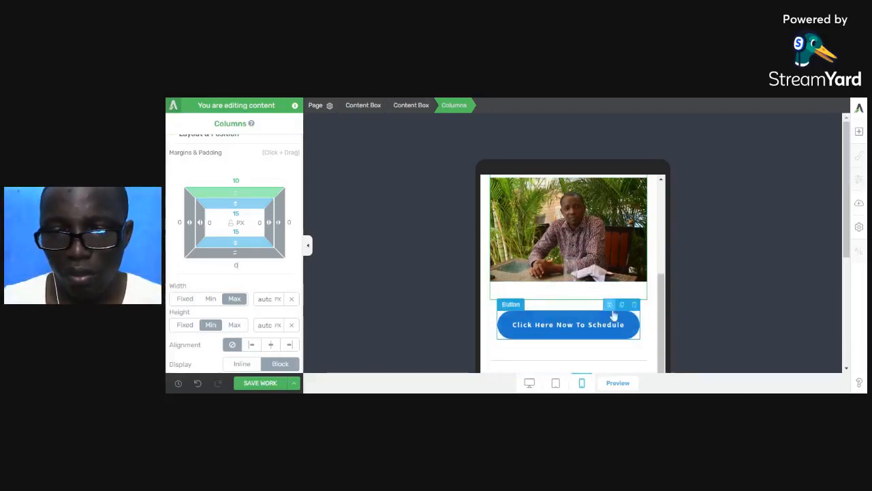
scroll(613, 317, "up", 4)
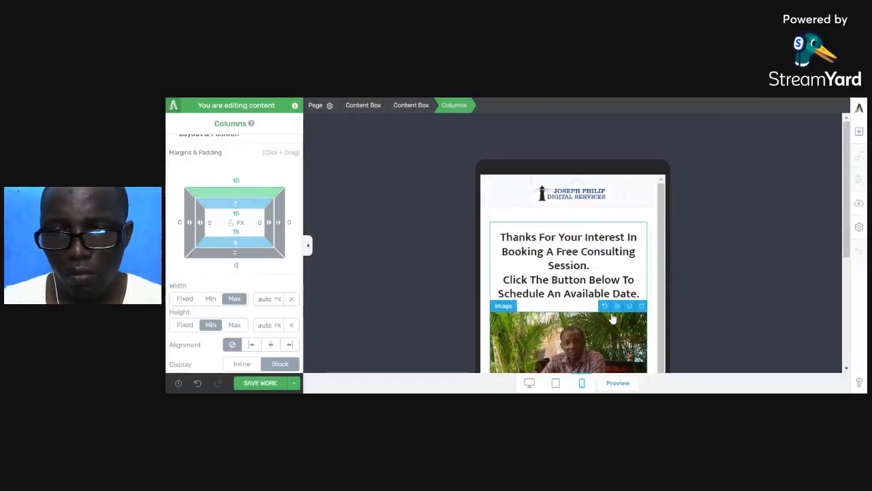
scroll(614, 317, "down", 4)
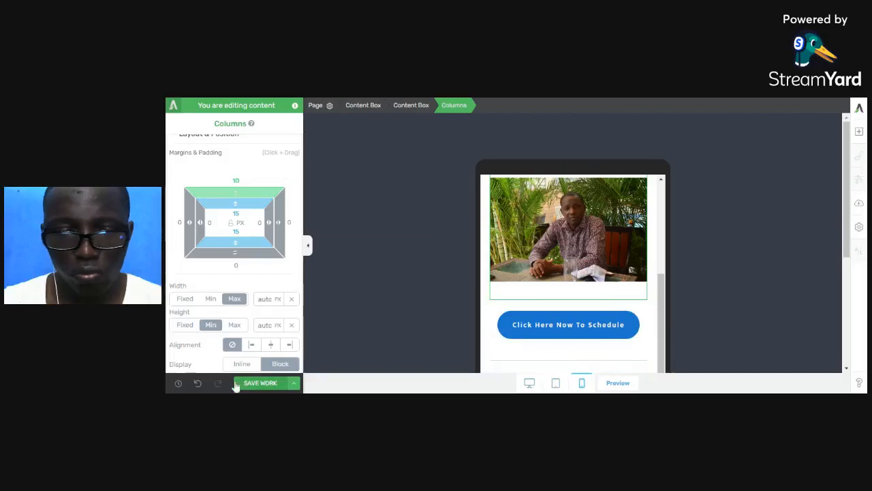
Save the page, preview it at desktop width, and open Calendly's Business Growth event type.
left_click(261, 382)
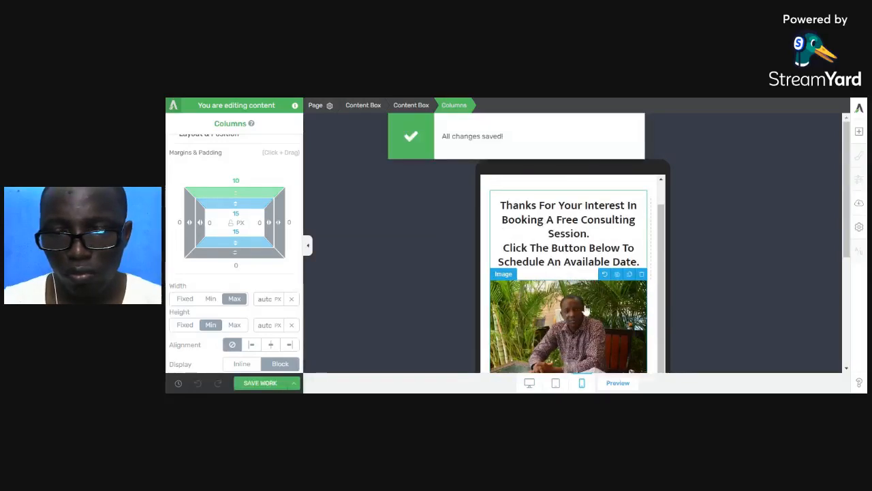
left_click(529, 383)
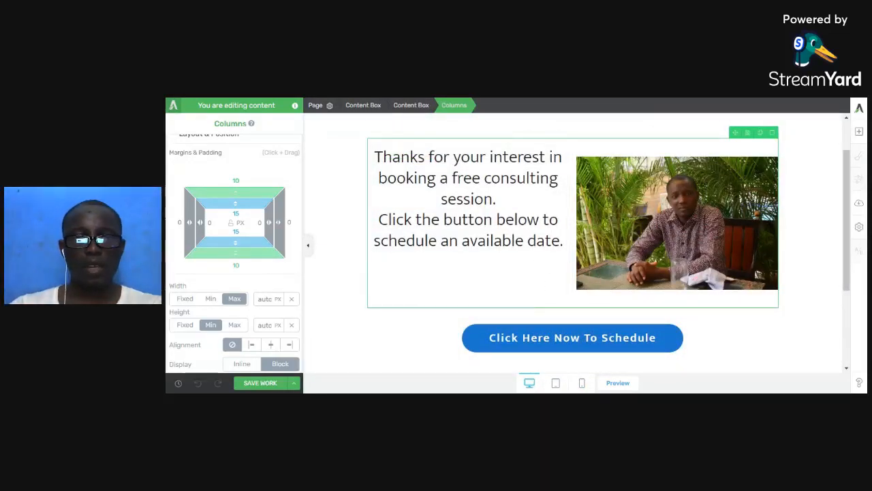
key("ctrl+Tab")
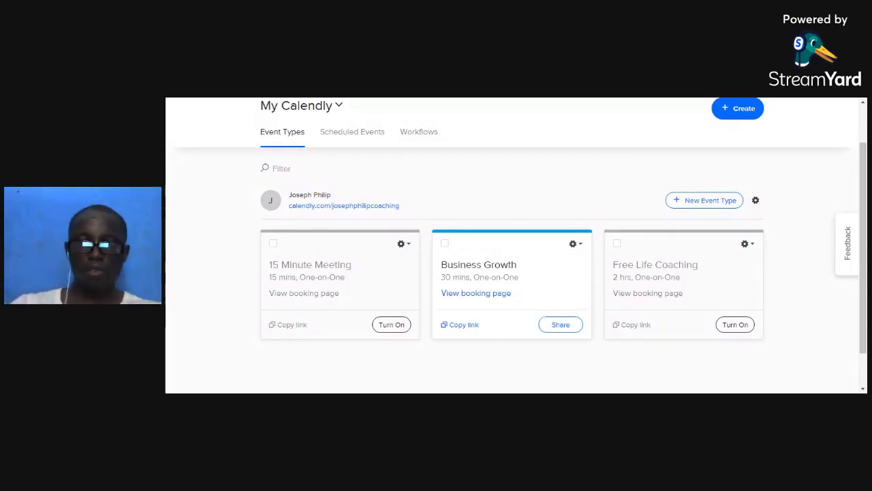
left_click(495, 268)
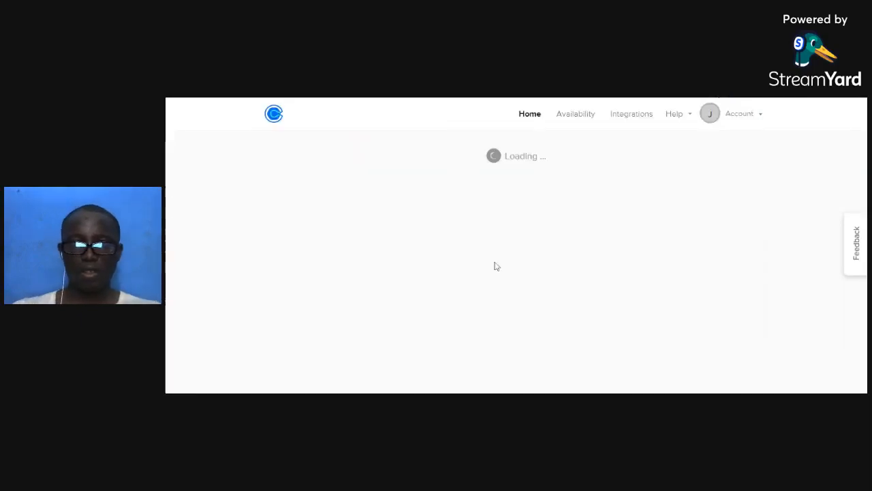
scroll(495, 266, "down", 2)
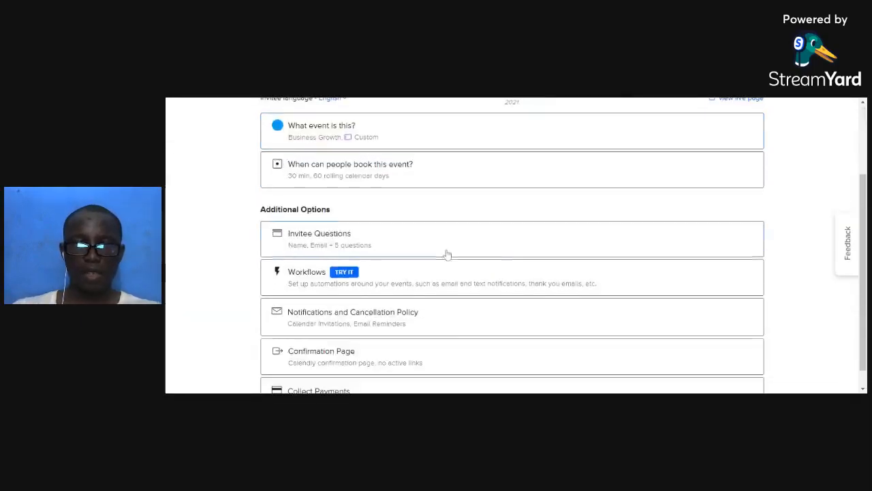
Expand Business Growth's invitee questions and open question 4, 'What do you expect to gain from this call?'.
left_click(349, 224)
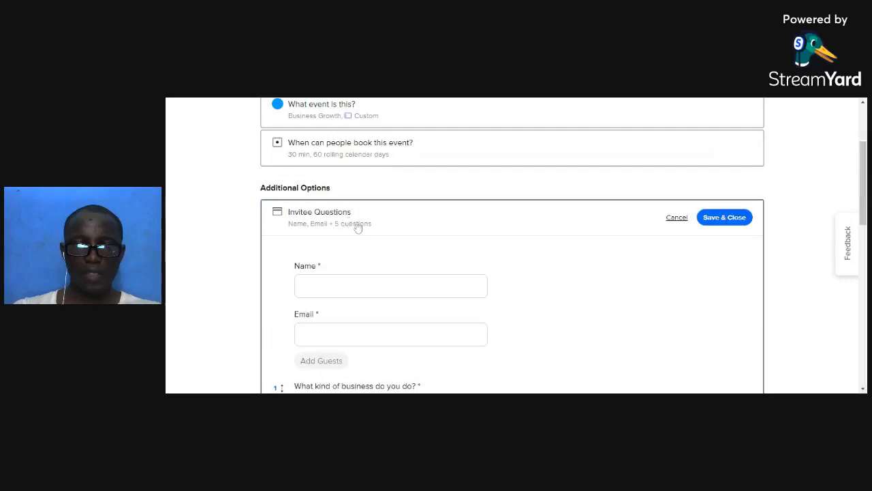
scroll(358, 226, "down", 2)
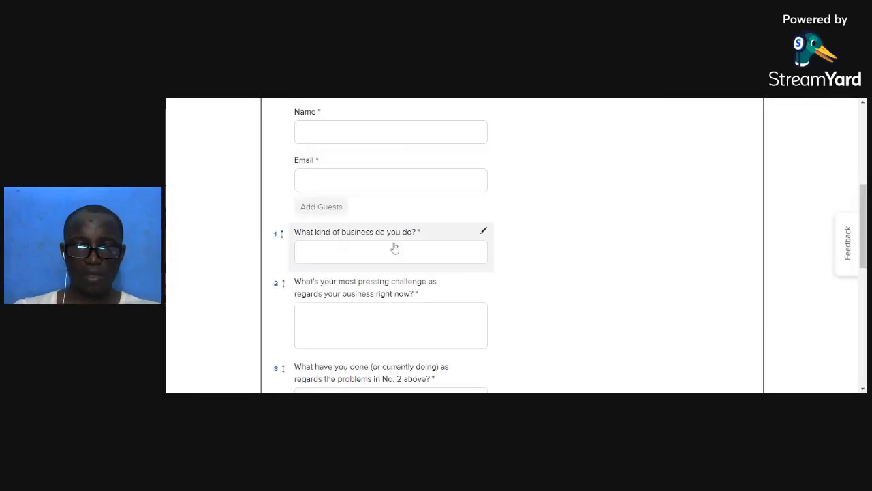
scroll(395, 279, "down", 1)
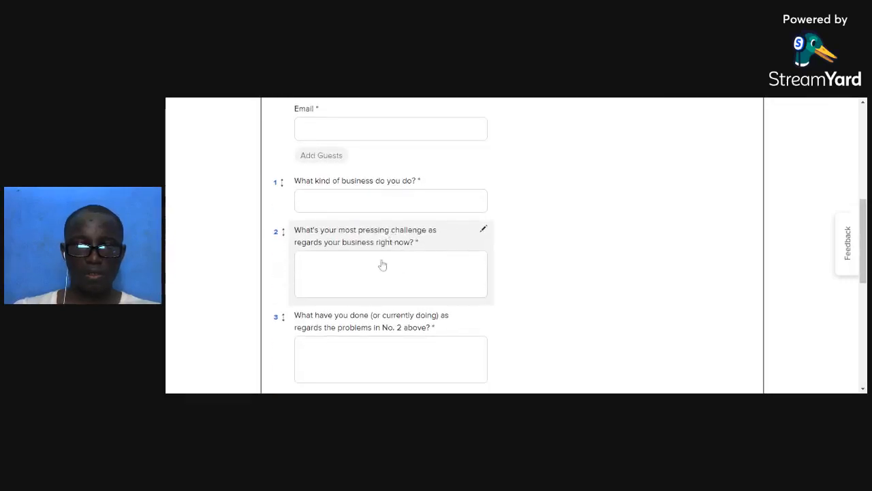
scroll(418, 250, "down", 1)
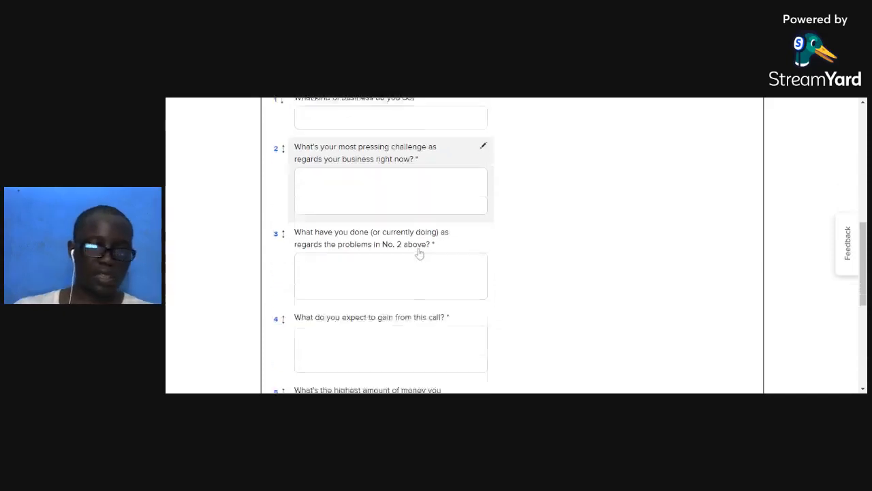
scroll(419, 253, "down", 2)
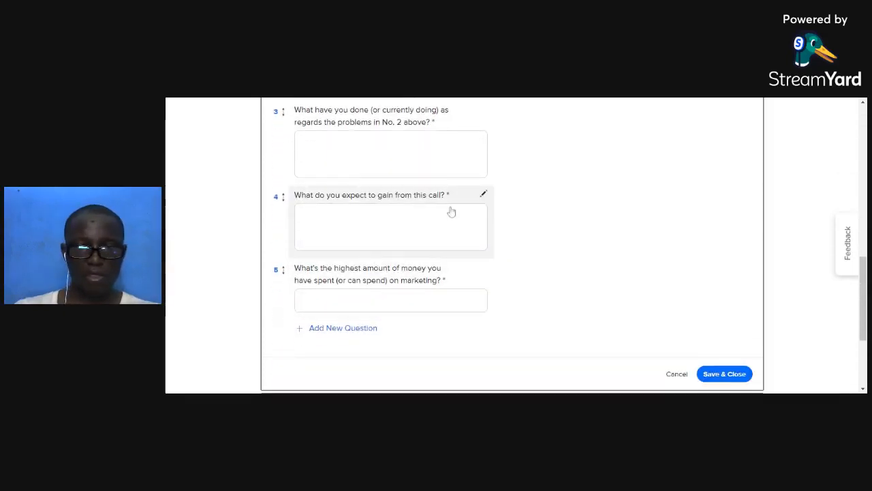
left_click(484, 195)
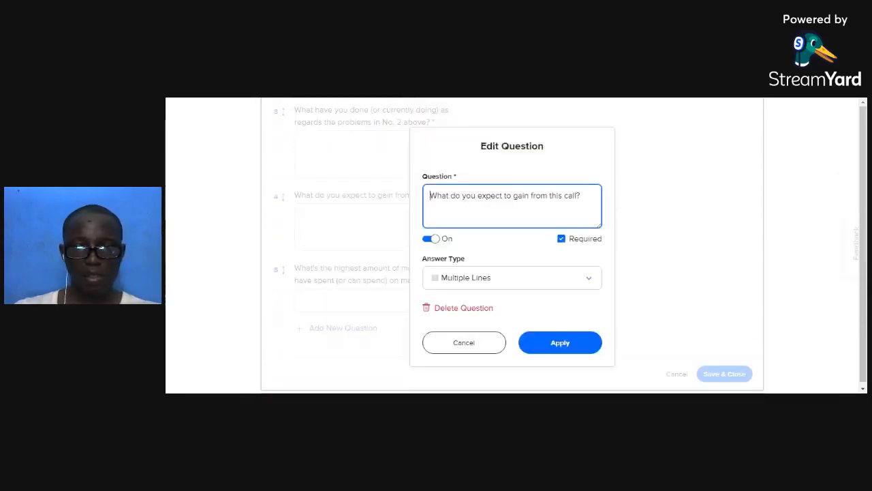
Replace 'call' with 'consulting session' in question 4 and save the invitee questions.
double_click(570, 195)
type("consul")
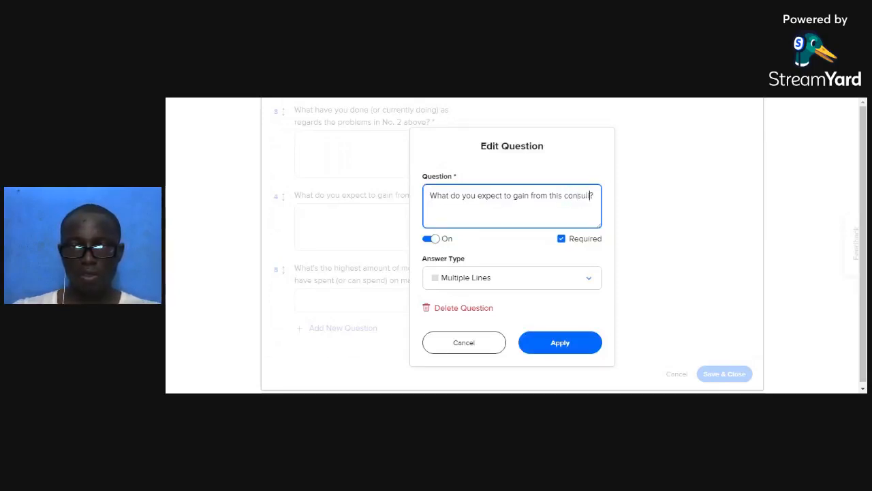
type("ting sessio")
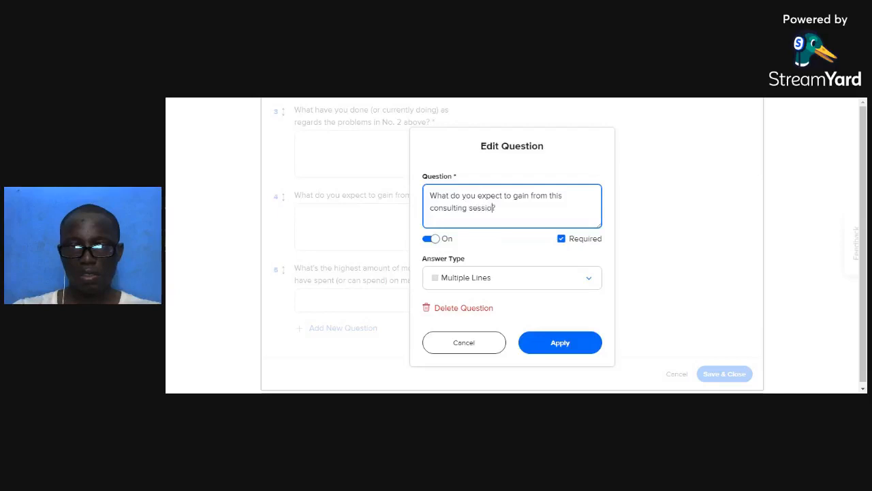
type("n?")
left_click(565, 342)
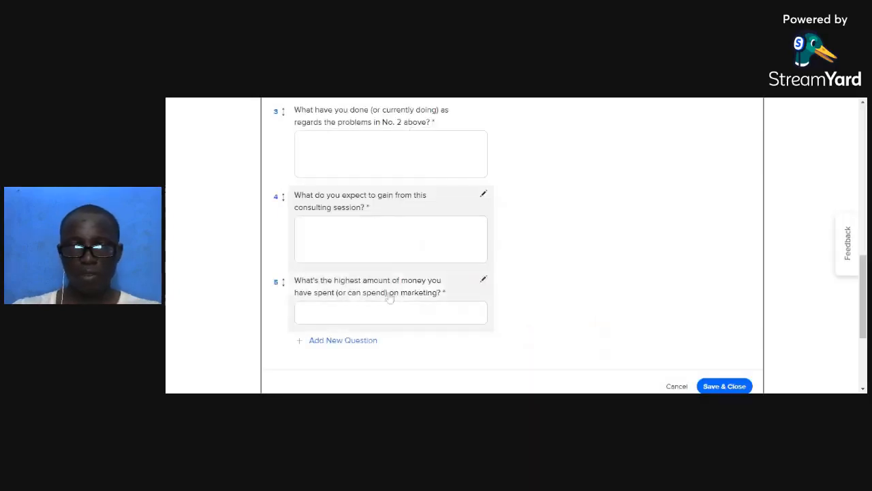
scroll(377, 266, "up", 5)
scroll(378, 265, "up", 5)
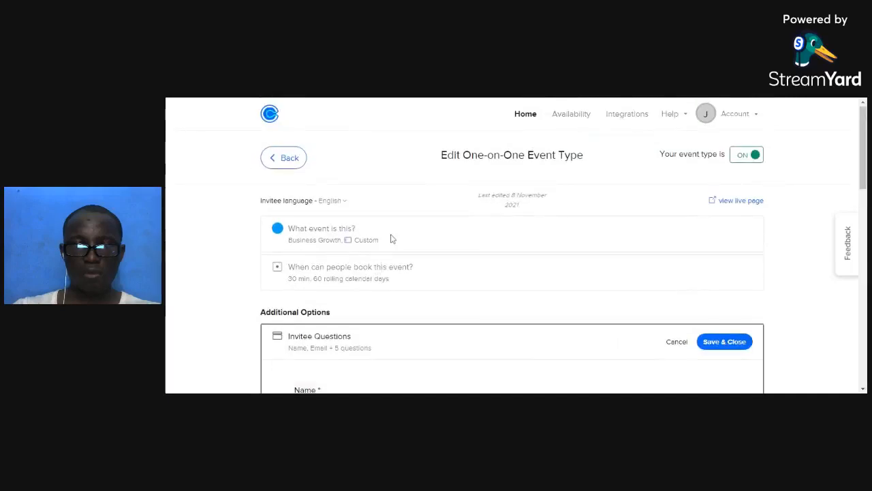
scroll(565, 306, "down", 1)
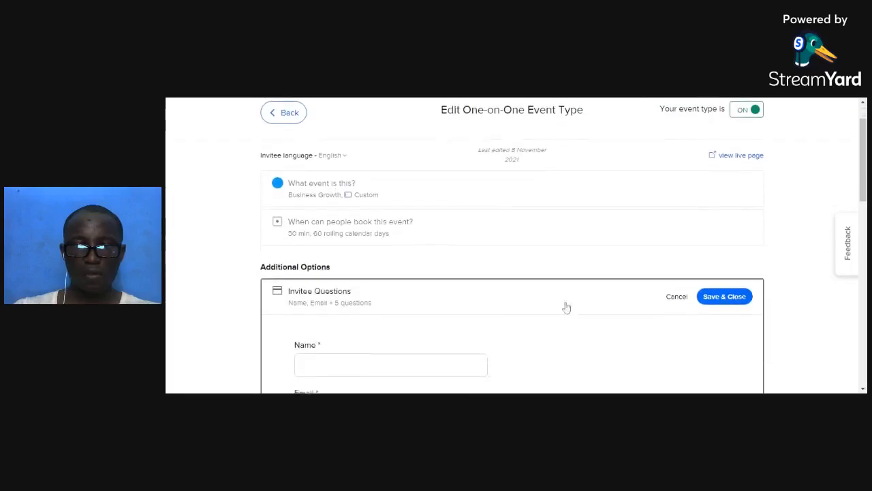
left_click(723, 290)
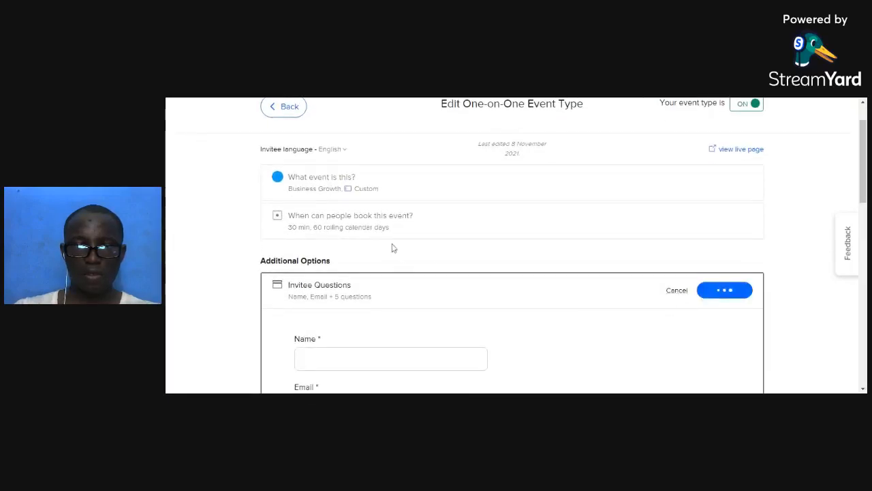
Extend the event description asking invitees to give at least 12 hours' notice if unavailable.
left_click(334, 183)
scroll(355, 231, "down", 3)
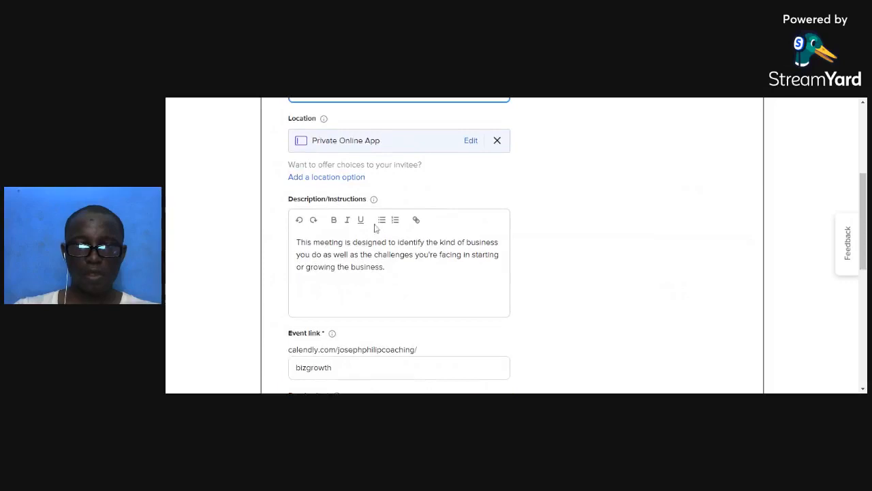
left_click(385, 267)
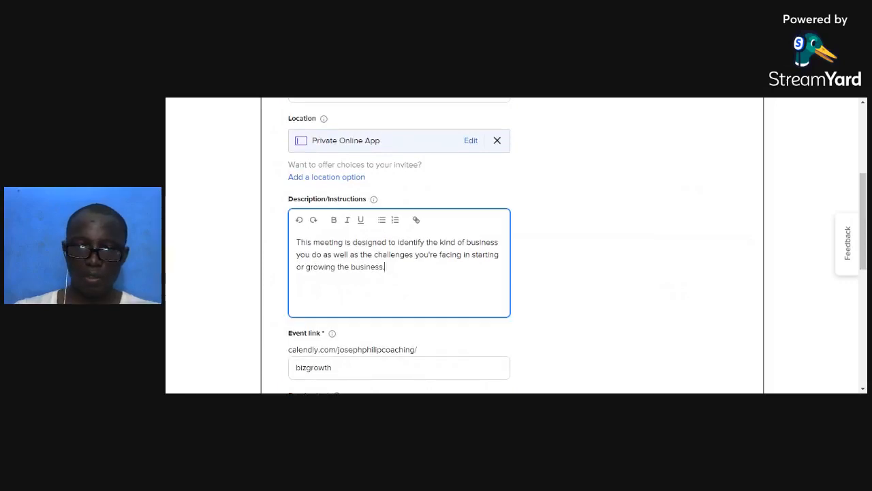
type("Plea")
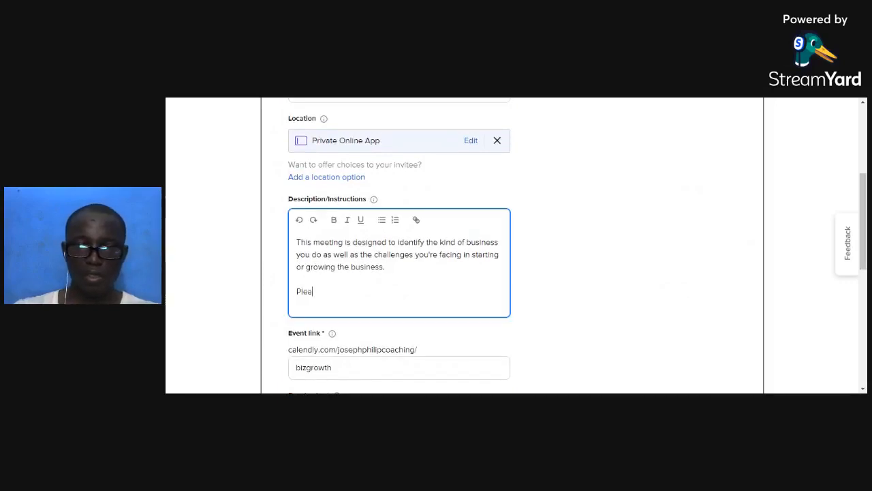
type("se, if you ")
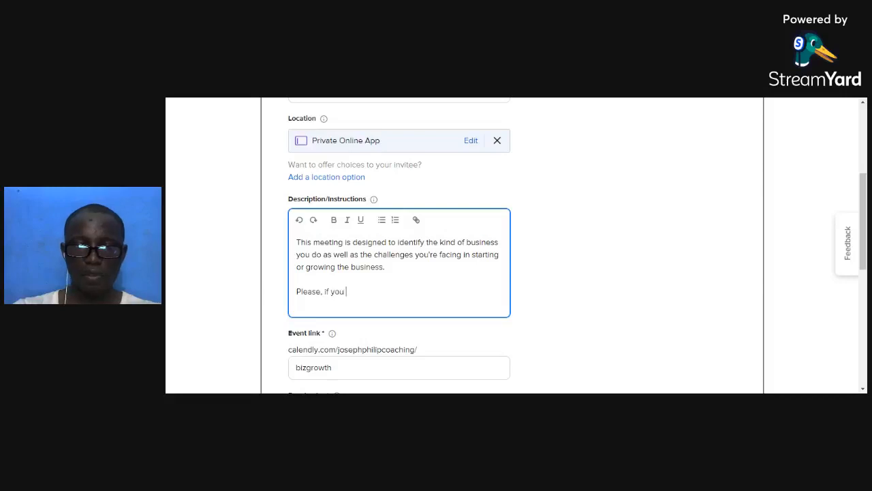
type("will not be able to")
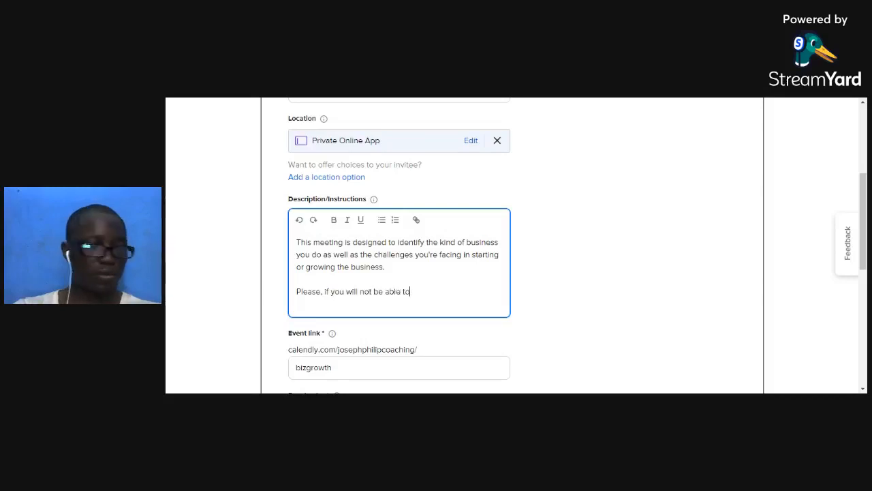
key("BackSpace")
key("BackSpace")
key("BackSpace")
key("BackSpace")
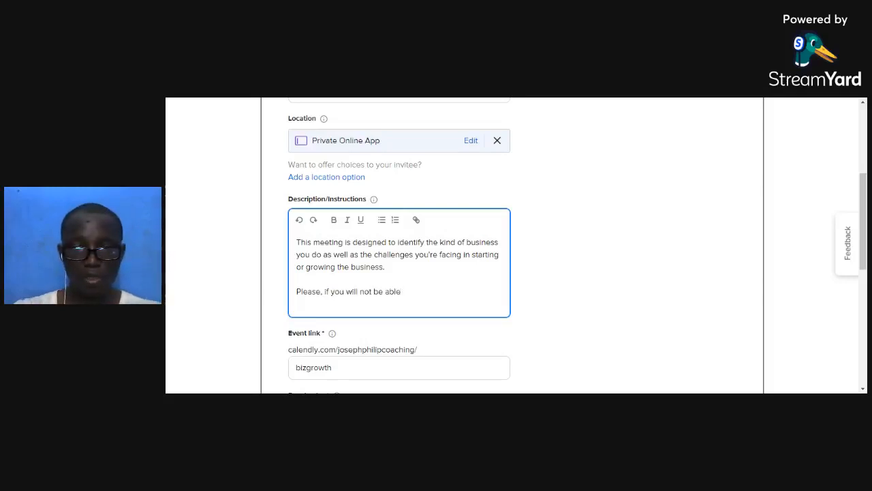
key("BackSpace")
key("BackSpace")
type("avalable after you")
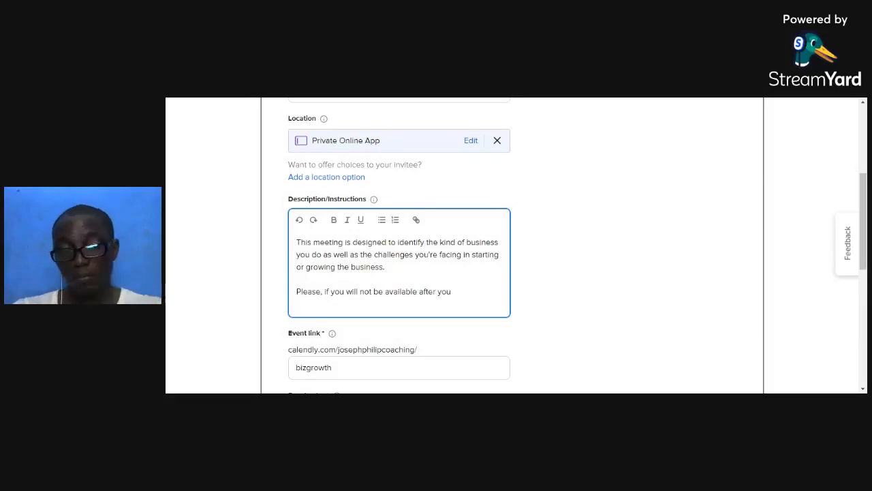
type(" book a ")
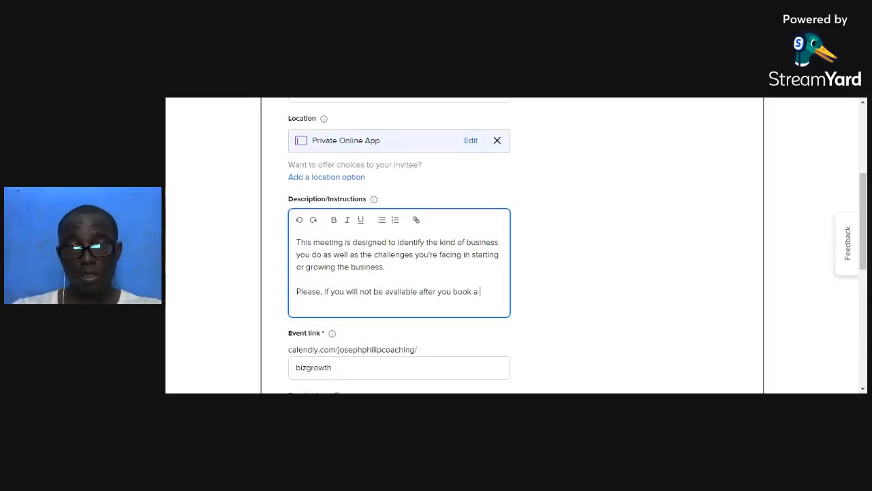
type("date, ")
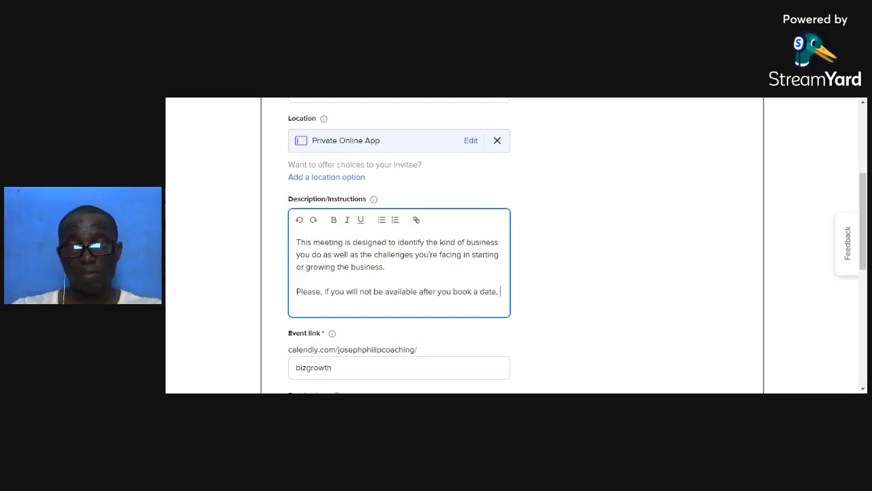
type("please kindl")
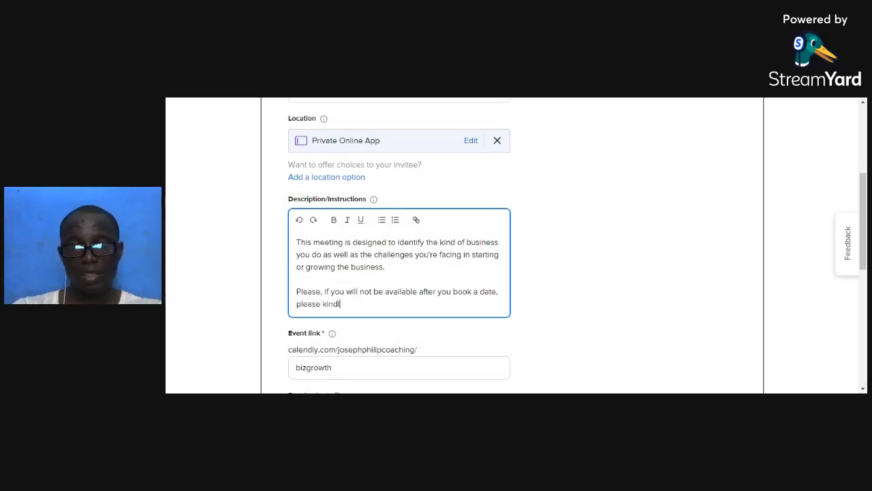
type("y inform me at least")
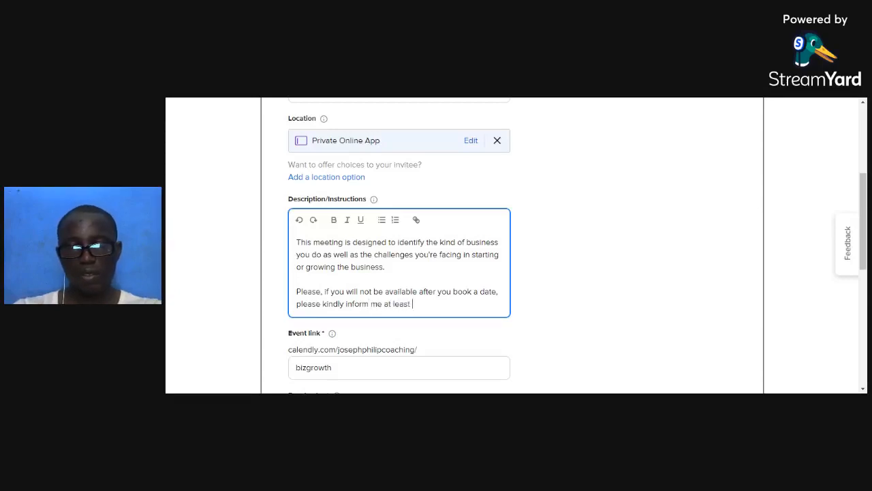
type(" 12 hours before that t")
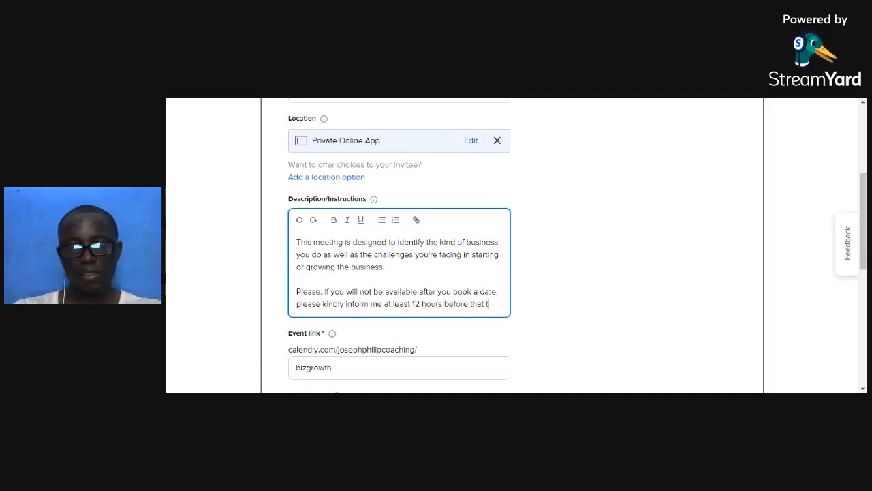
type("ate.")
Add a closing 'Thank you.' line and save the event details.
key("Return")
key("Return")
type("T")
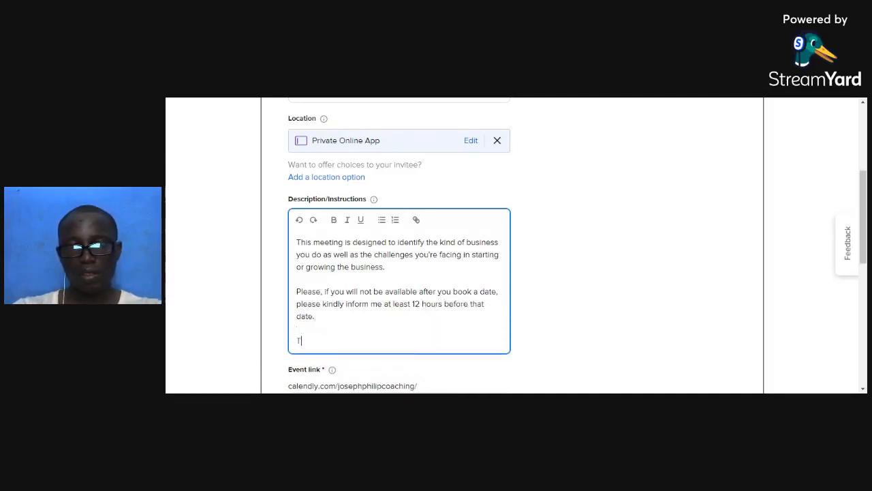
type("hank you")
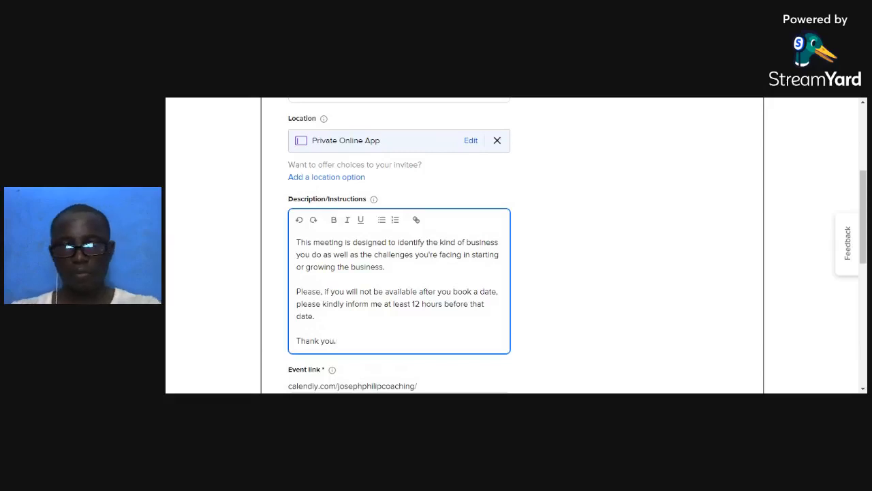
type(".")
scroll(463, 245, "down", 3)
left_click(707, 345)
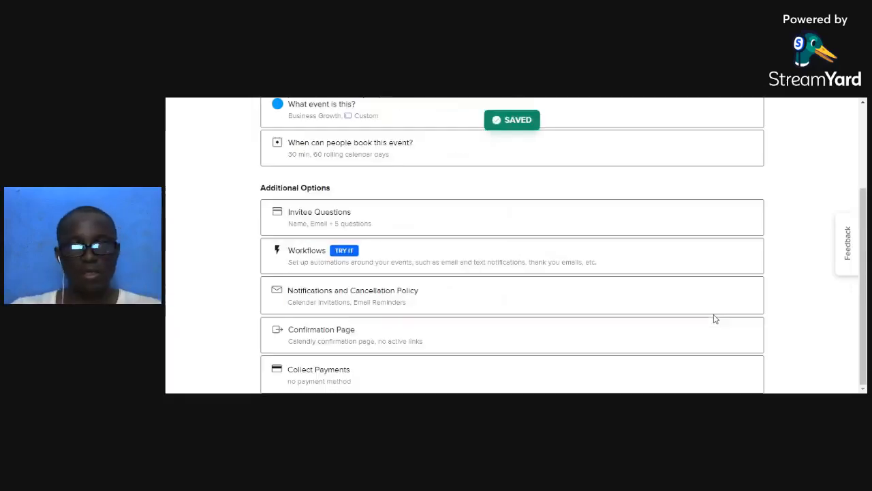
Copy the Business Growth booking link from the Event Types list.
scroll(545, 296, "up", 1)
scroll(529, 291, "up", 2)
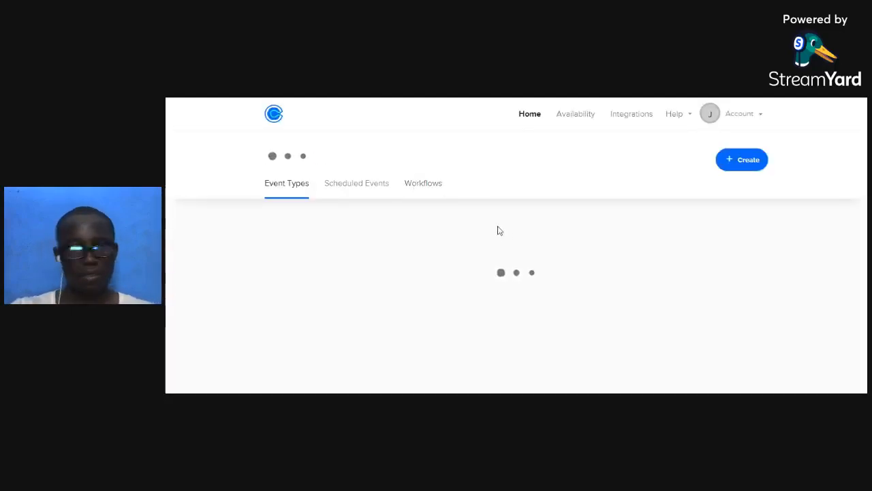
scroll(493, 204, "down", 1)
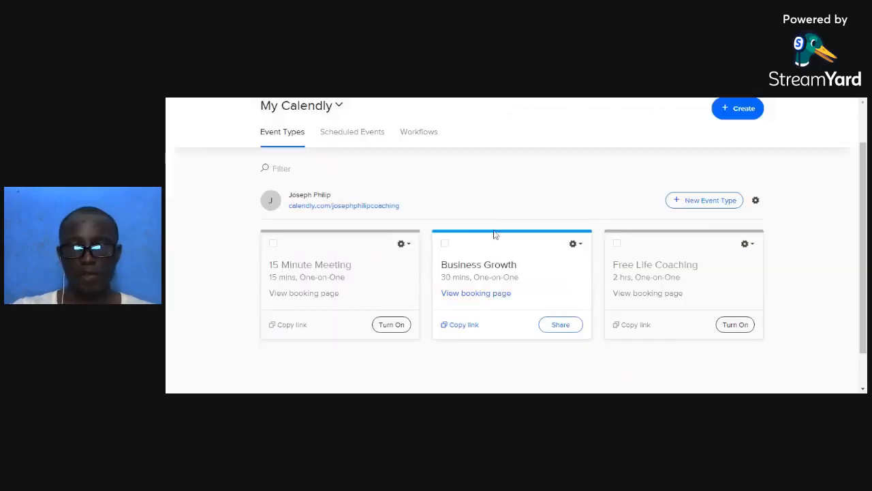
left_click(470, 327)
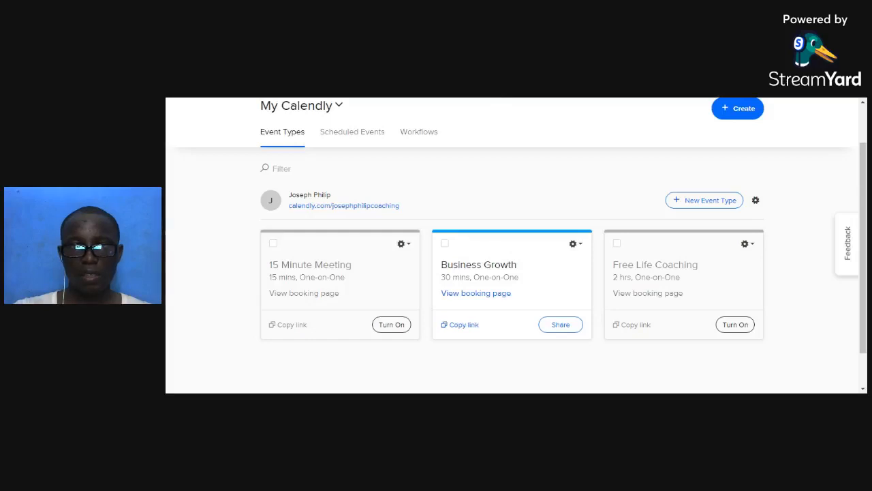
left_click(501, 99)
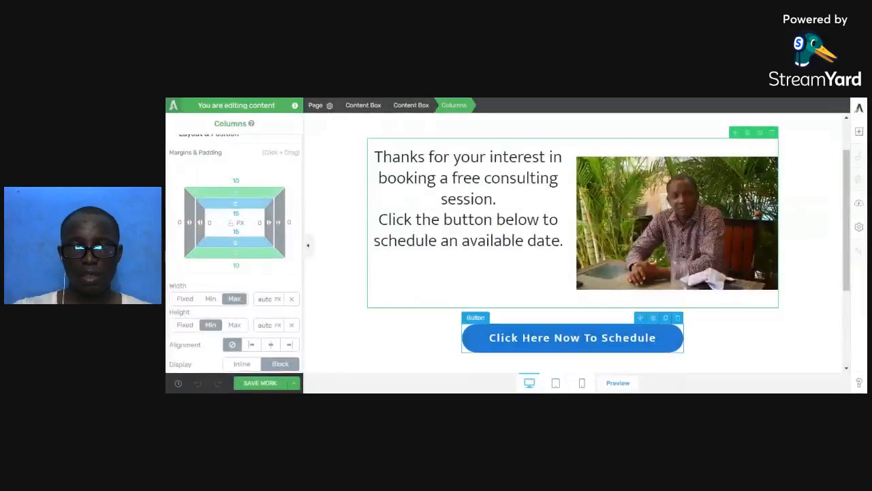
Set the schedule button's target URL to the Calendly link, opening in the same tab, and save.
left_click(556, 326)
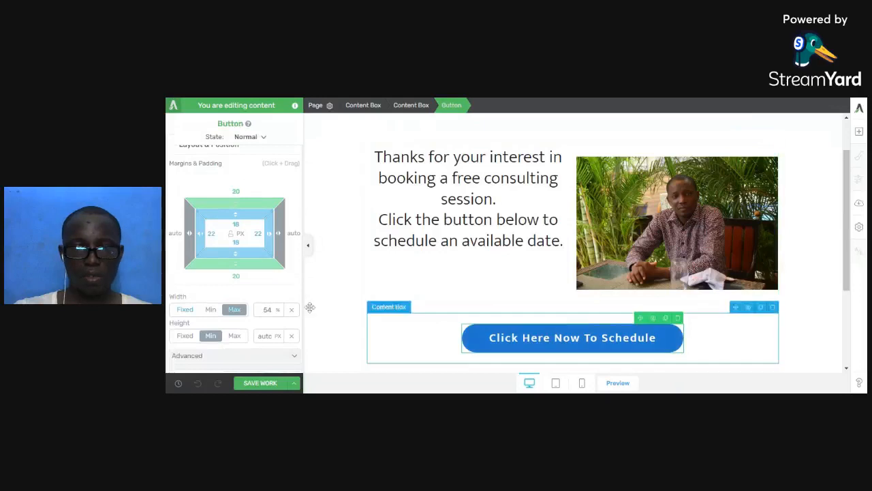
scroll(277, 312, "down", 5)
scroll(249, 289, "up", 5)
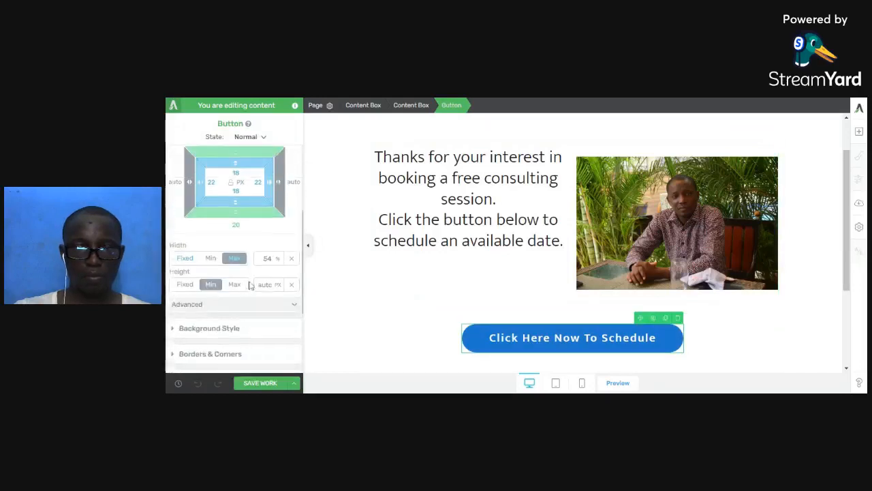
scroll(247, 259, "down", 3)
scroll(238, 239, "up", 6)
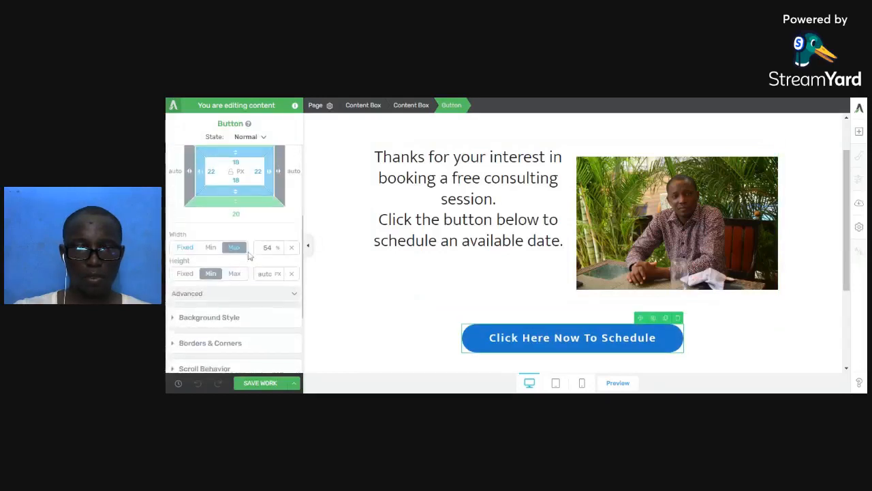
left_click(224, 187)
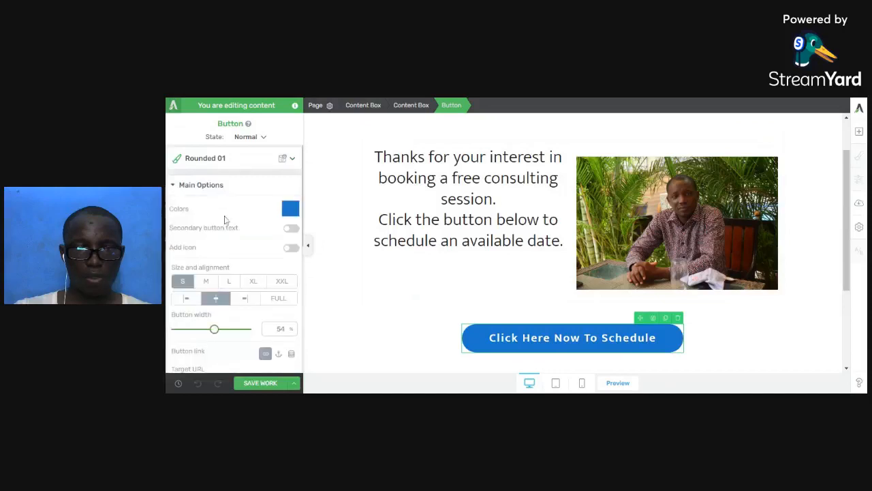
scroll(228, 312, "down", 1)
left_click(225, 334)
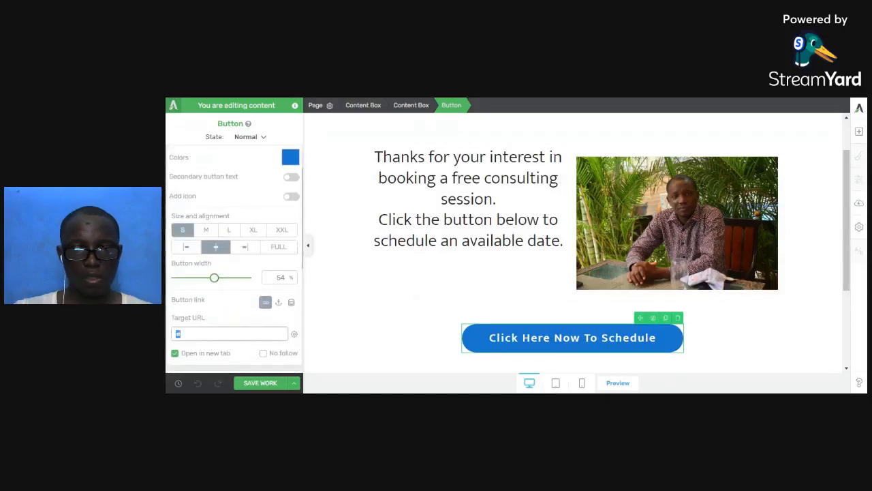
key("ctrl+v")
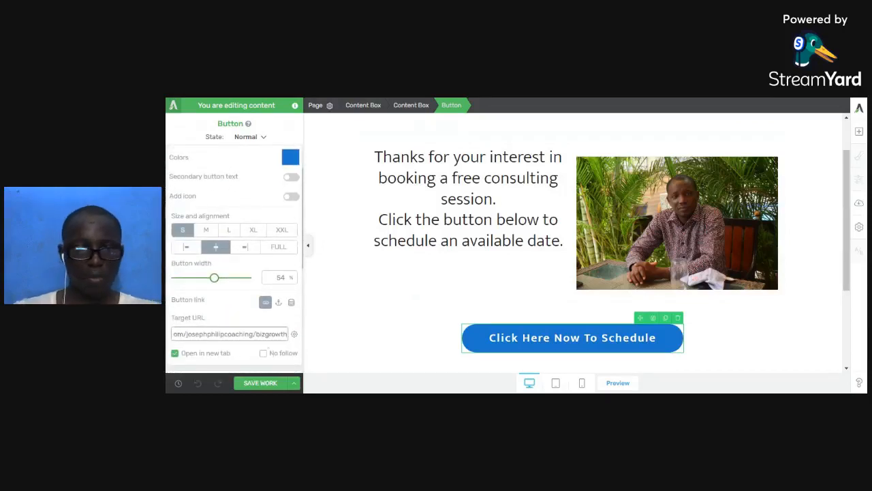
left_click(184, 354)
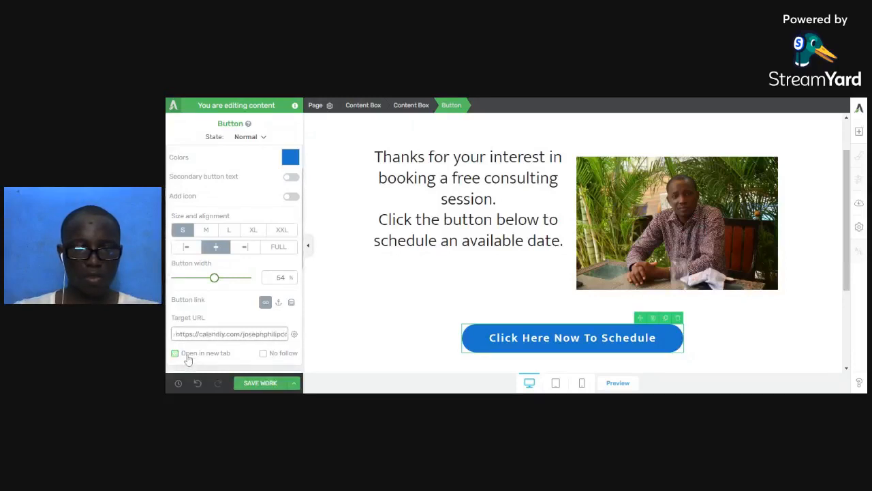
left_click(271, 385)
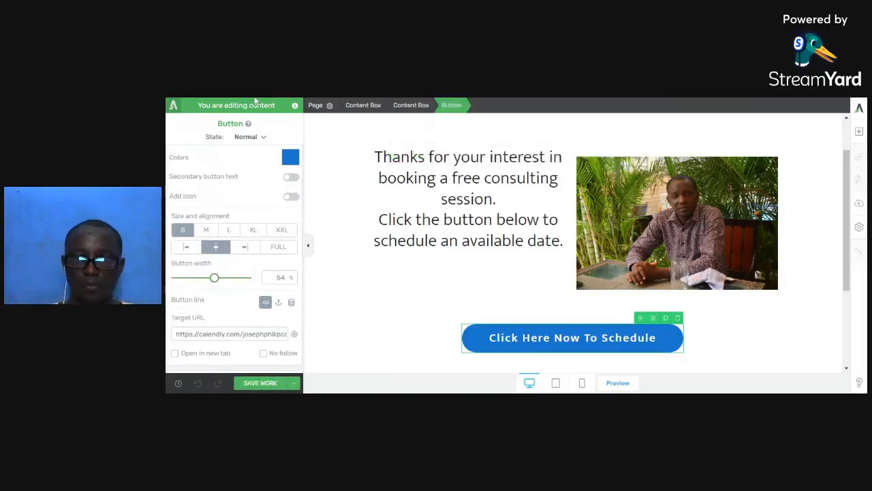
left_click(383, 97)
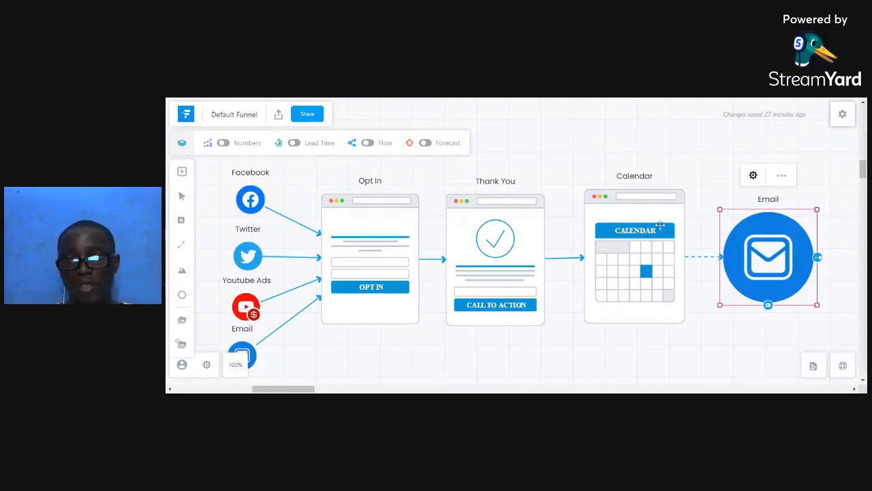
Review the Funnelytics funnel, inspecting the Calendar step, then move on to the opt-in page.
left_click_drag(659, 225, 648, 228)
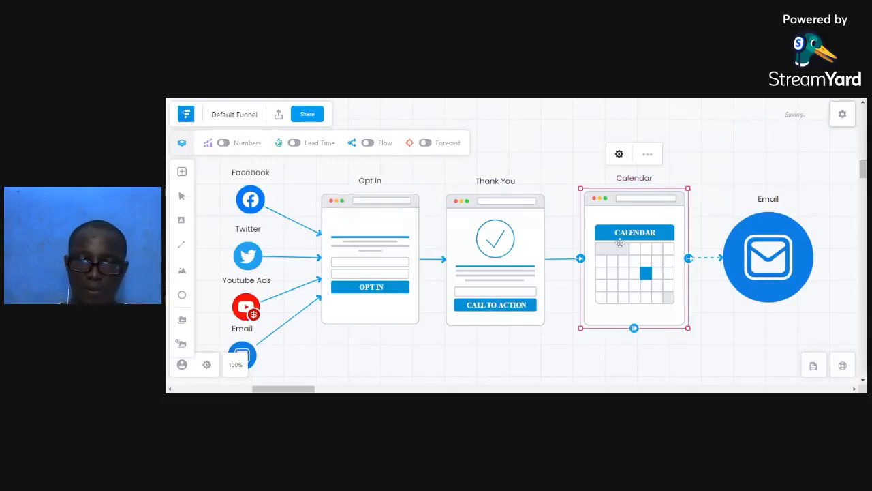
left_click(565, 232)
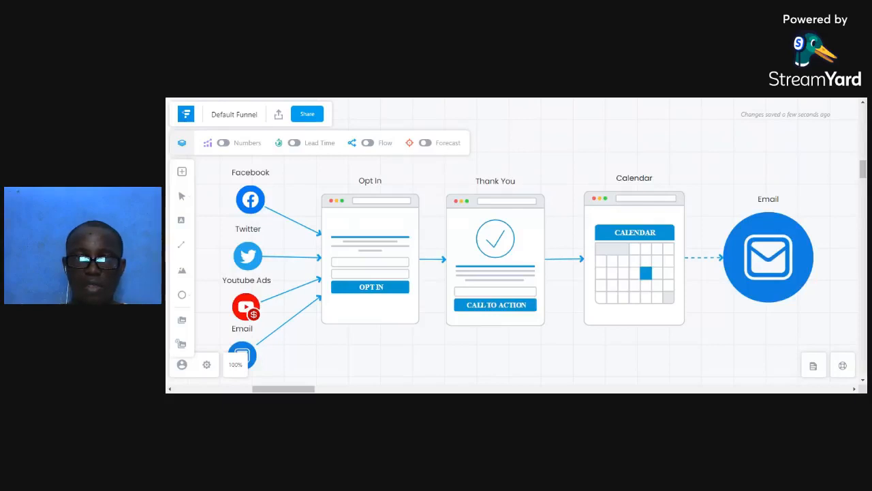
key("ctrl+Tab")
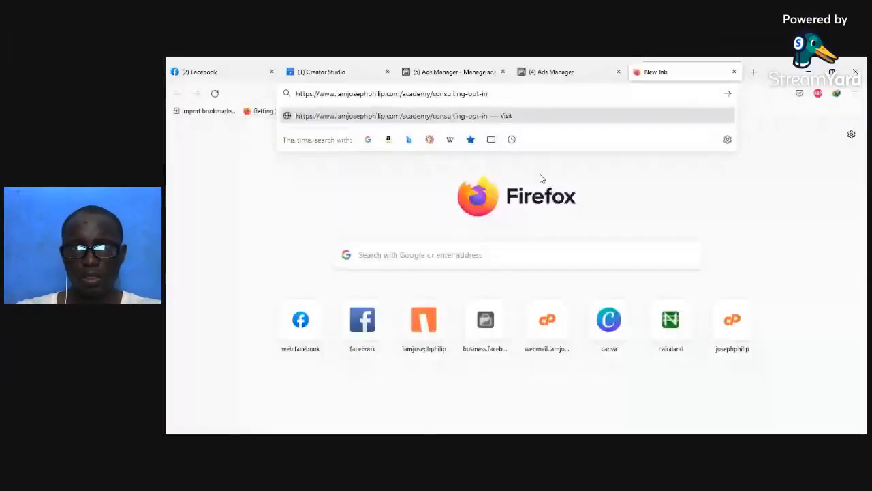
Load the consulting opt-in page and submit it with the visitor's name and e-mail address.
key("Return")
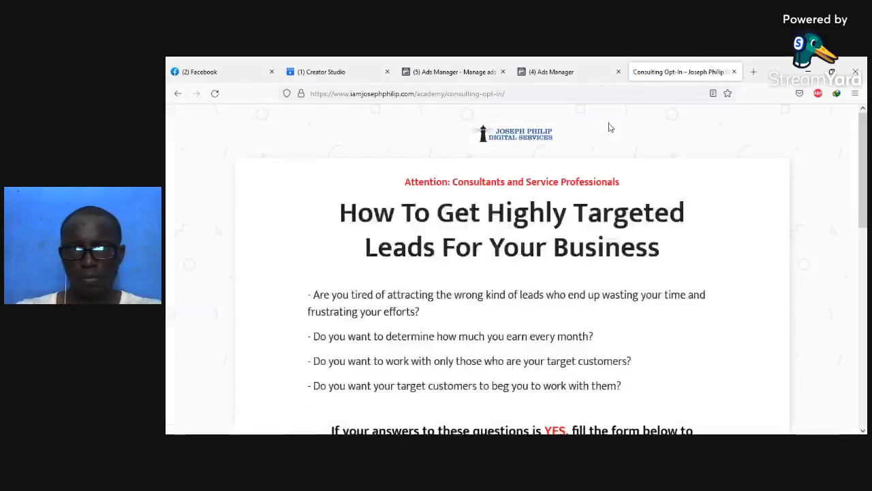
scroll(624, 150, "down", 5)
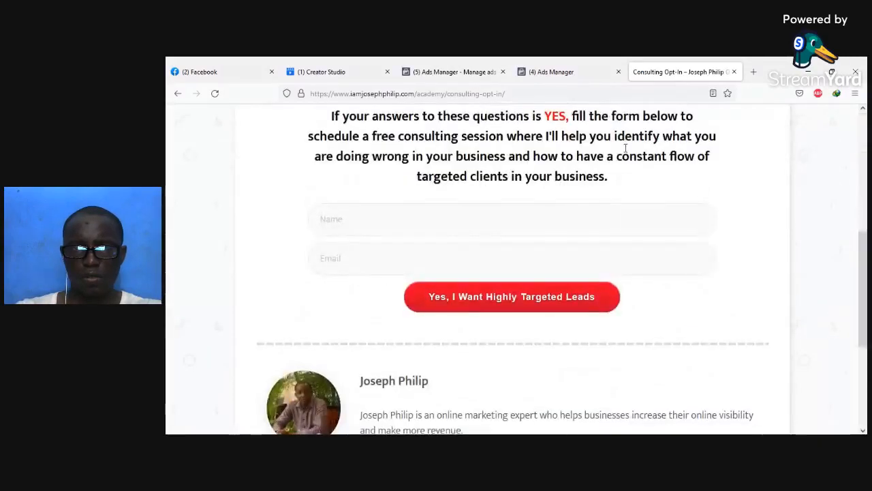
left_click(510, 219)
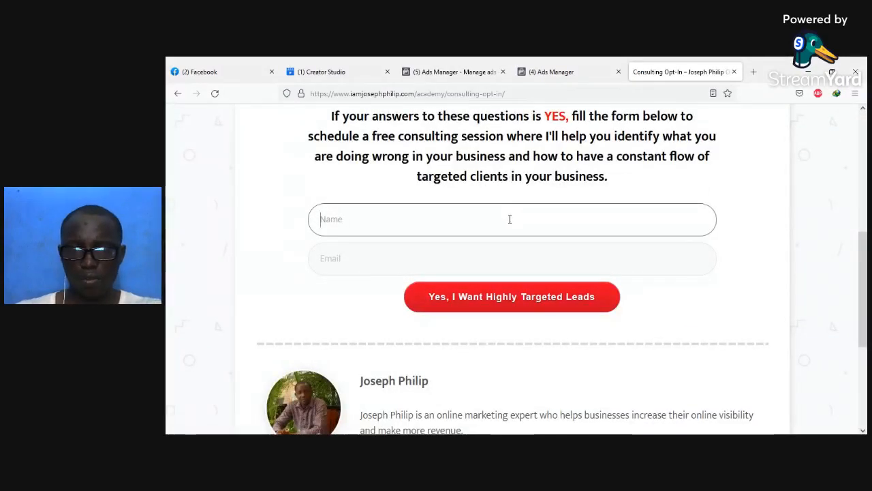
type("Joseph")
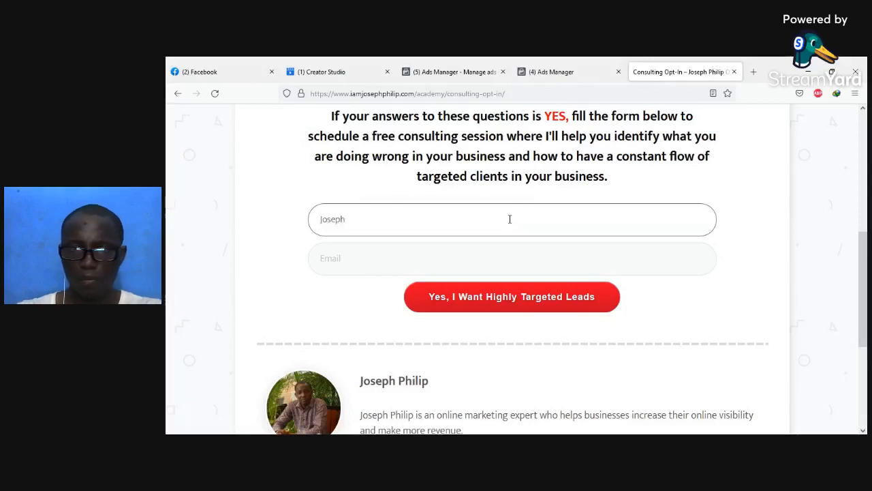
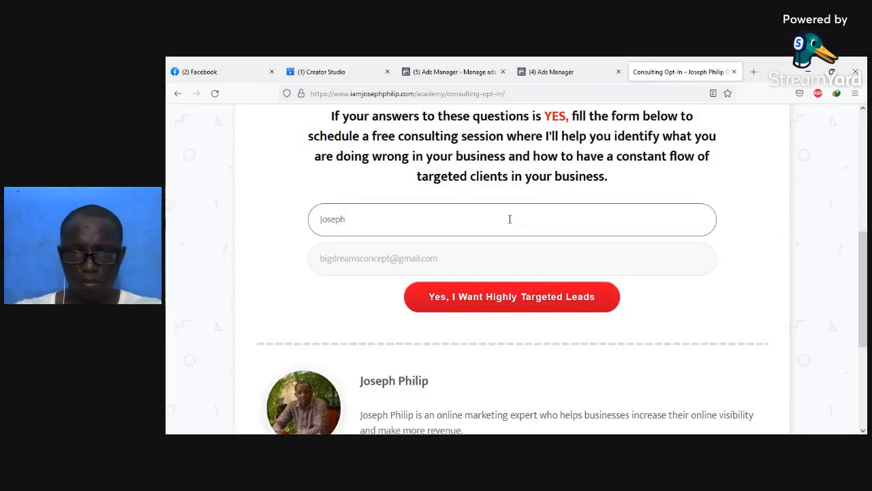
left_click(516, 302)
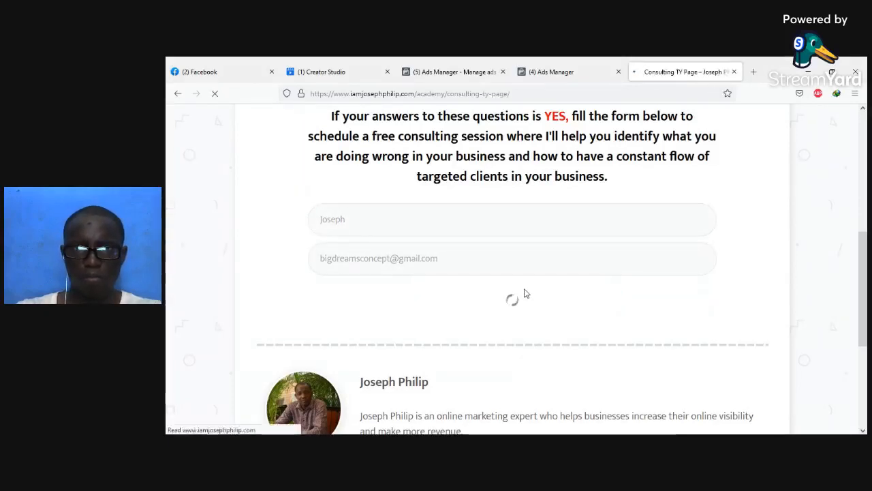
Follow the blue 'Click Here Now To Schedule' button to the Calendly Business Growth calendar.
scroll(416, 240, "down", 1)
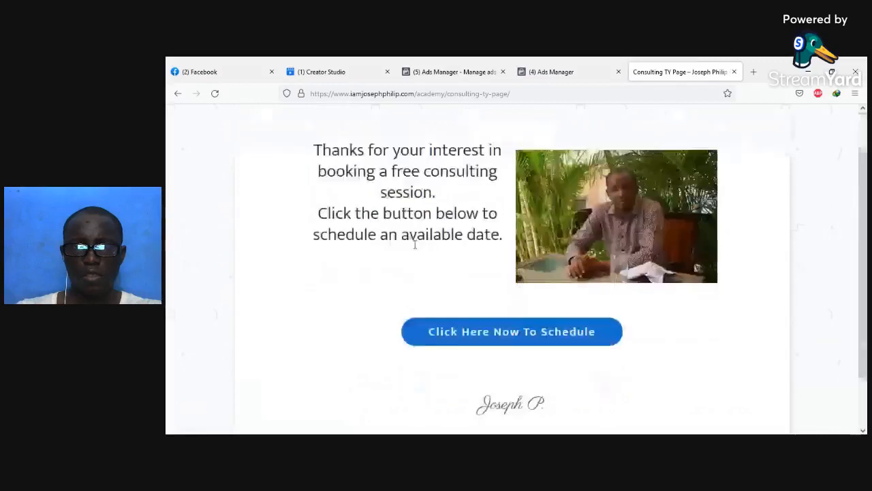
scroll(383, 218, "up", 1)
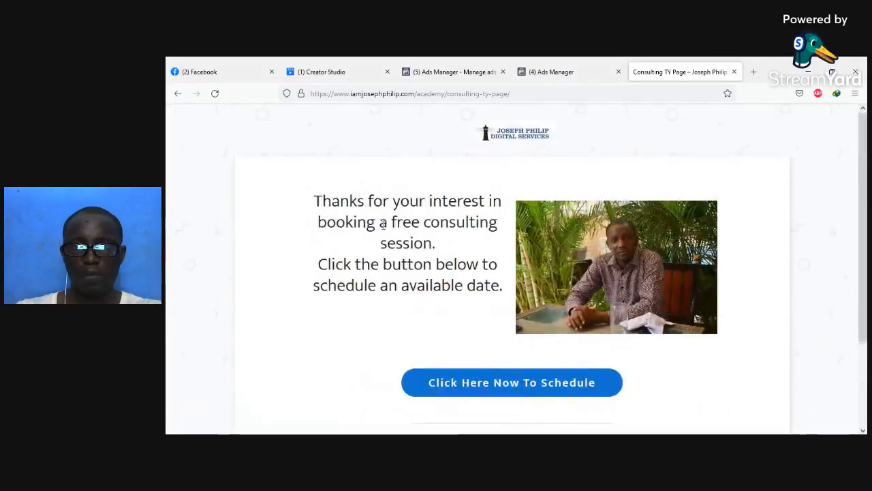
scroll(383, 225, "down", 1)
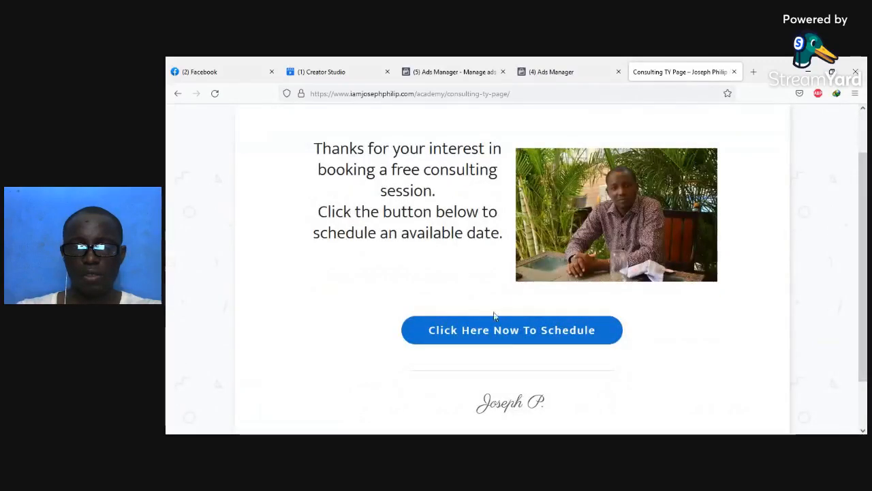
left_click(508, 334)
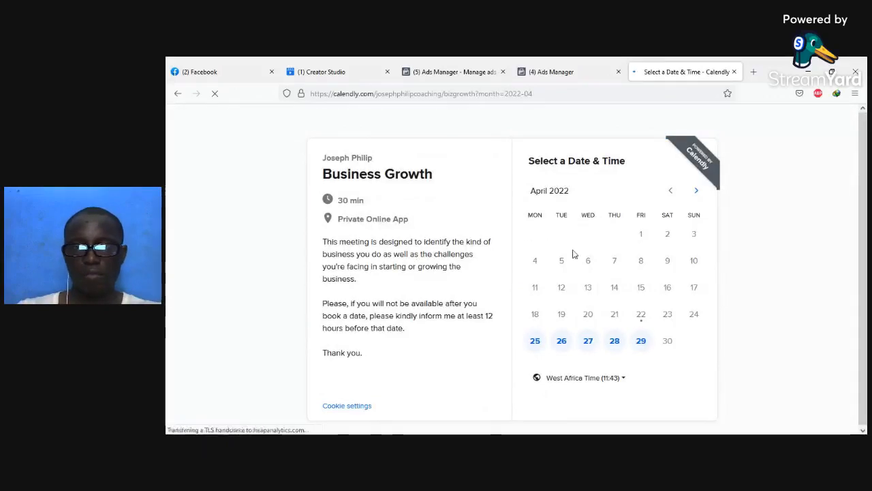
Choose the 10:00 slot on Monday, April 25, 2022 and confirm it.
left_click(536, 339)
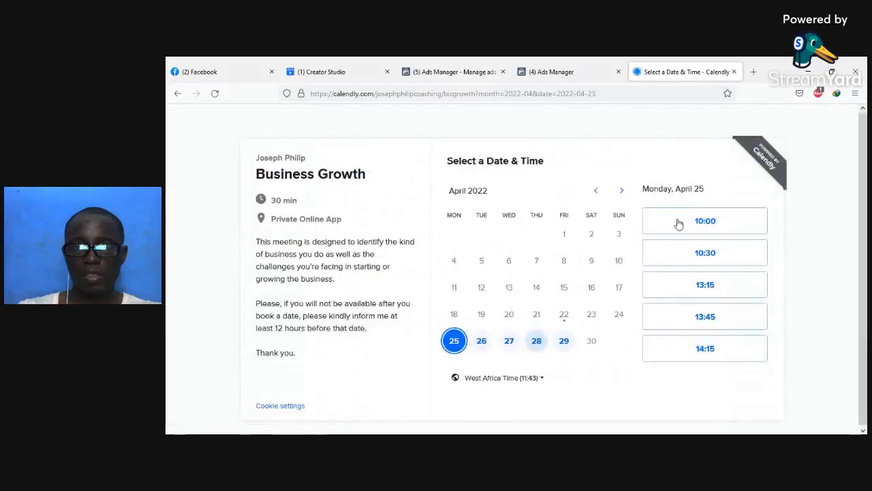
left_click(700, 226)
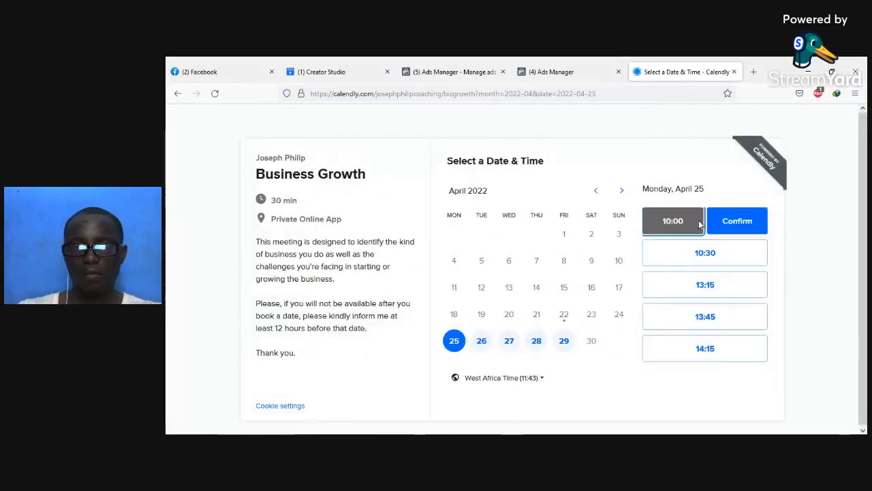
left_click(724, 224)
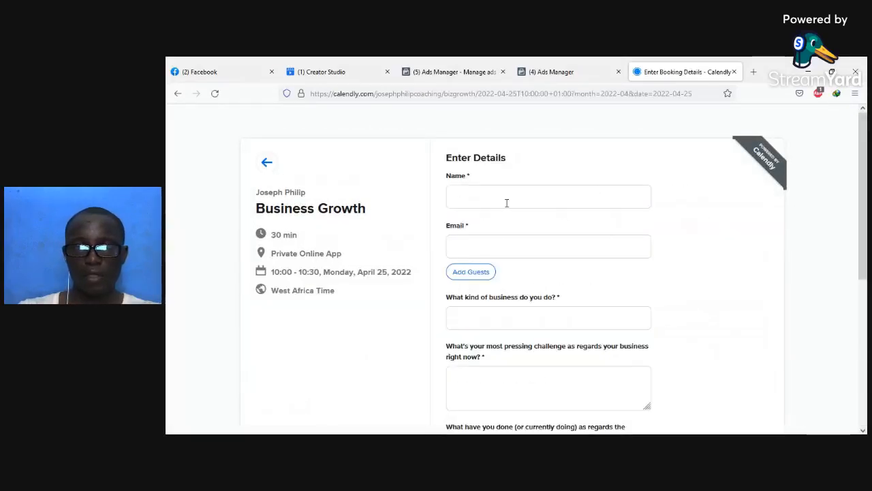
Enter the booker's name and e-mail address, with Consulting as the business type.
left_click(506, 202)
type("Josep")
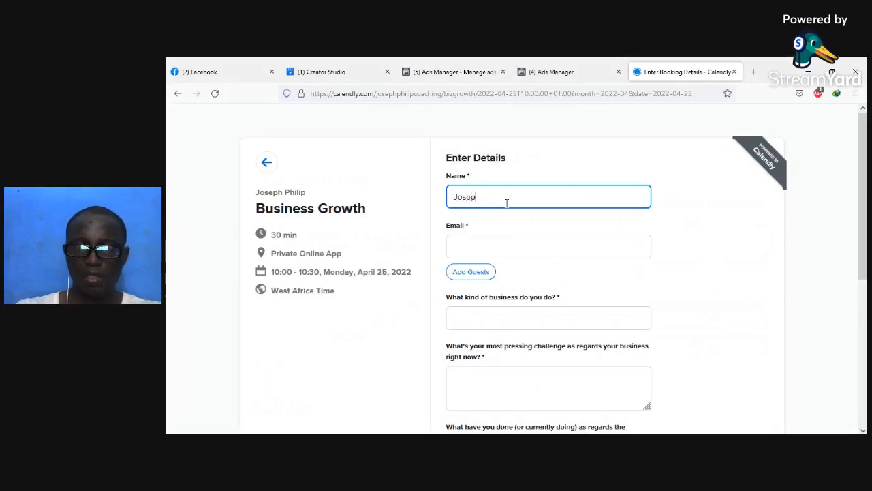
type("h")
key("Tab")
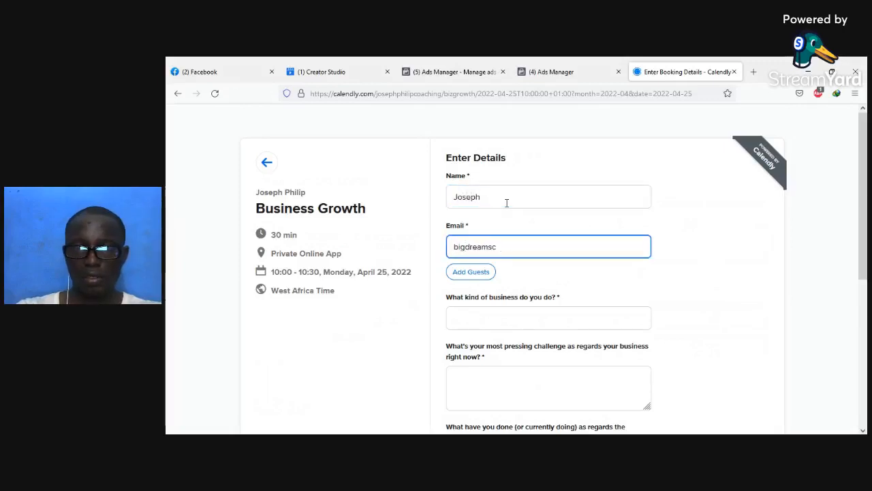
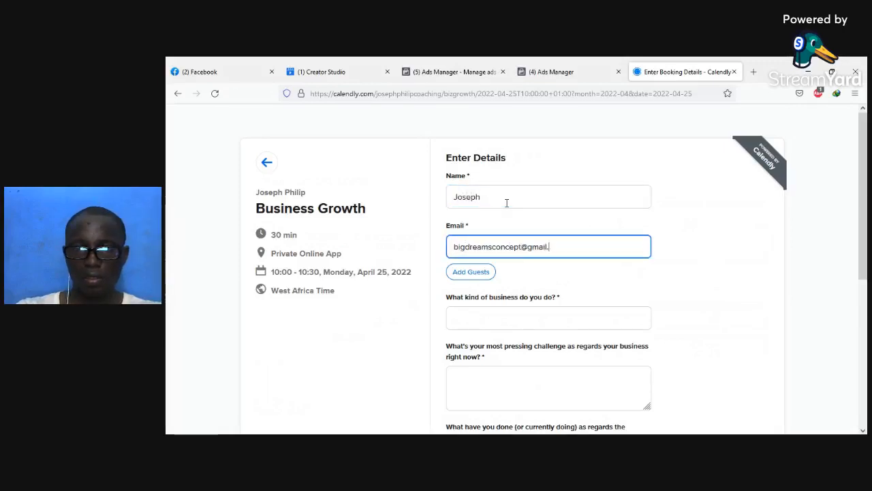
key("Tab")
key("Tab")
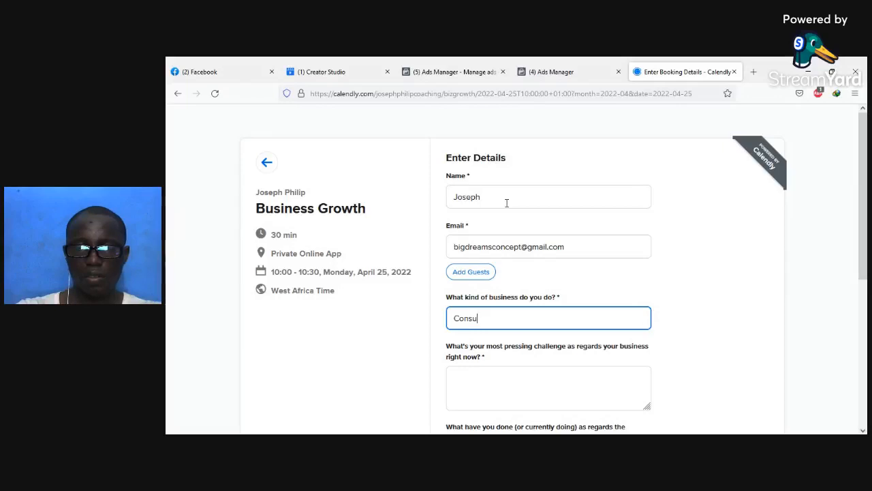
key("Tab")
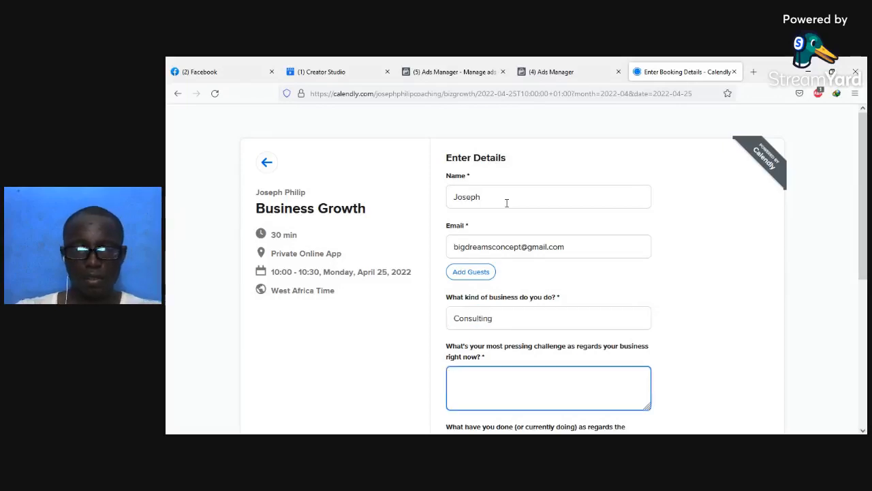
Answer 'abc' to both open questions, enter 100000000 as marketing spend, and schedule the event.
scroll(506, 202, "down", 3)
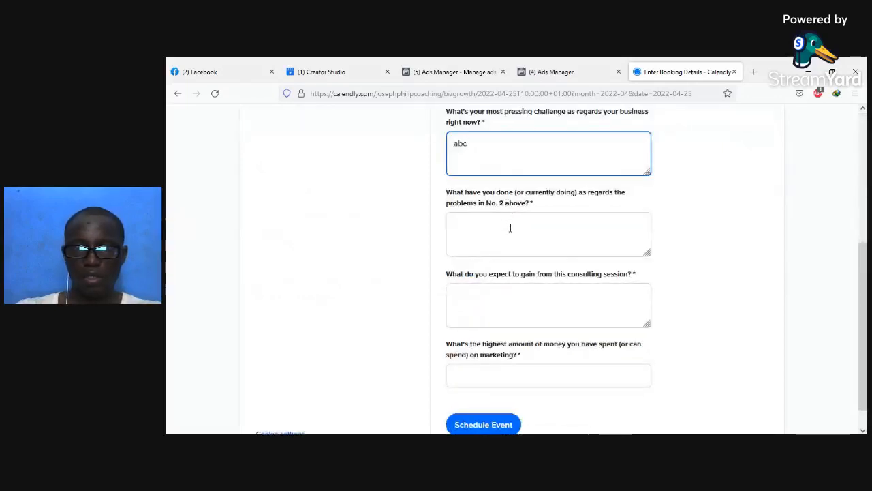
left_click(508, 232)
type("abc")
left_click(515, 311)
type("ab")
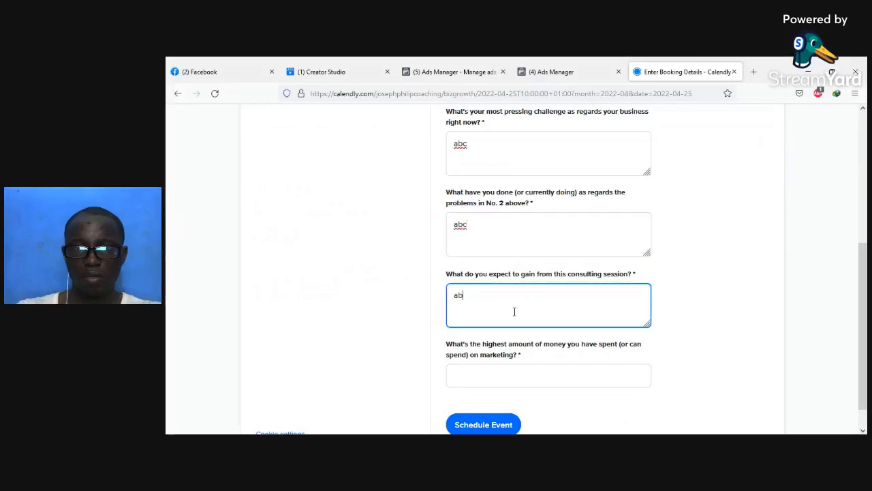
type("c")
left_click(525, 371)
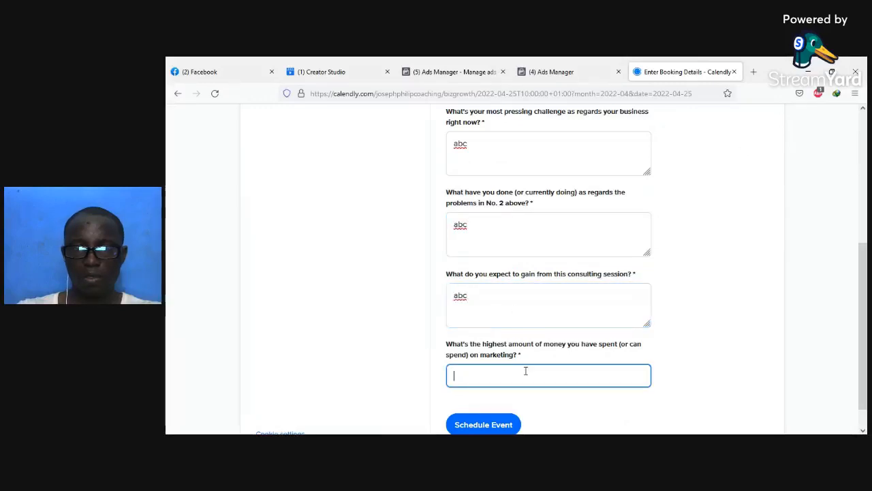
type("12")
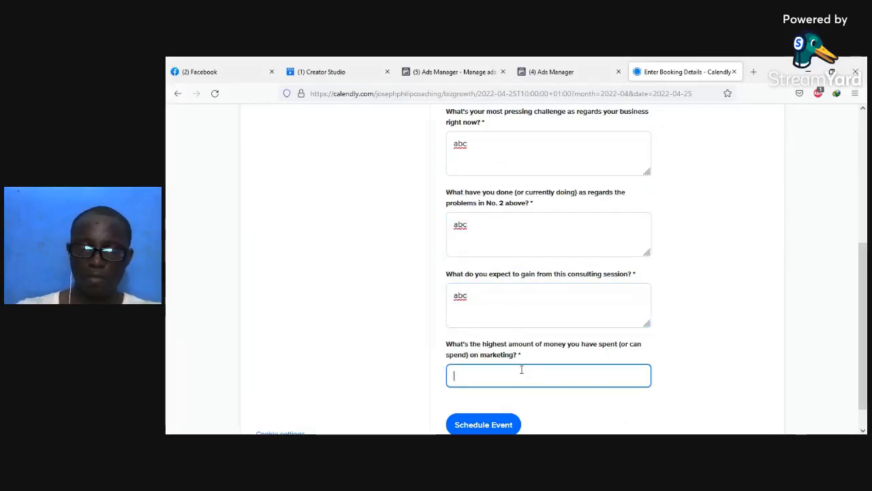
type("100000000")
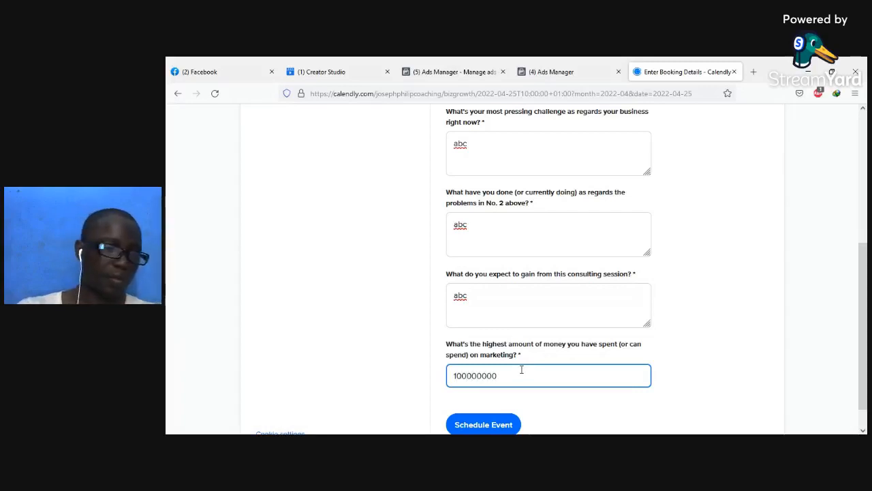
scroll(600, 327, "down", 1)
left_click(487, 398)
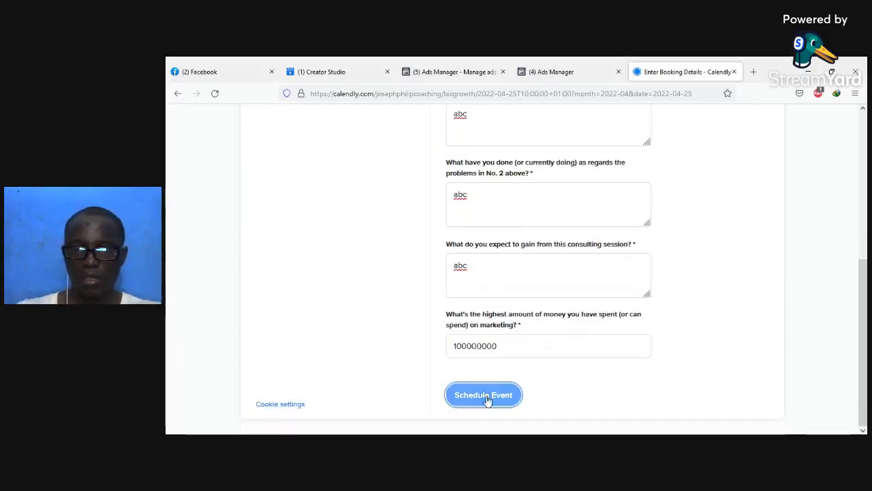